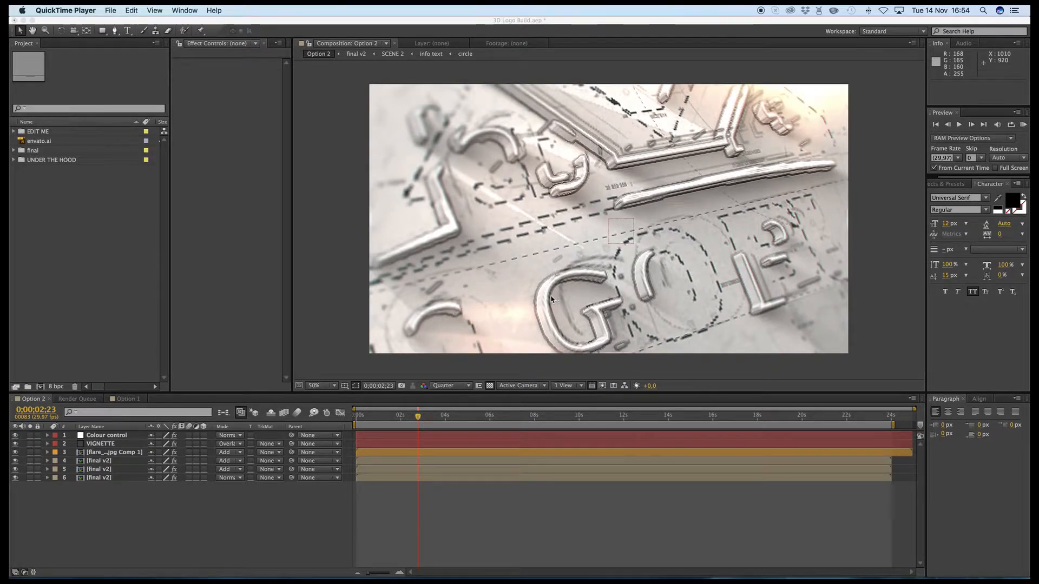
- Move the Option 2 preview to 0;00;04;20 and expand the EDIT ME and final project folders
{"action": "left_click", "coordinate": [456, 422]}
{"action": "left_click", "coordinate": [460, 417]}
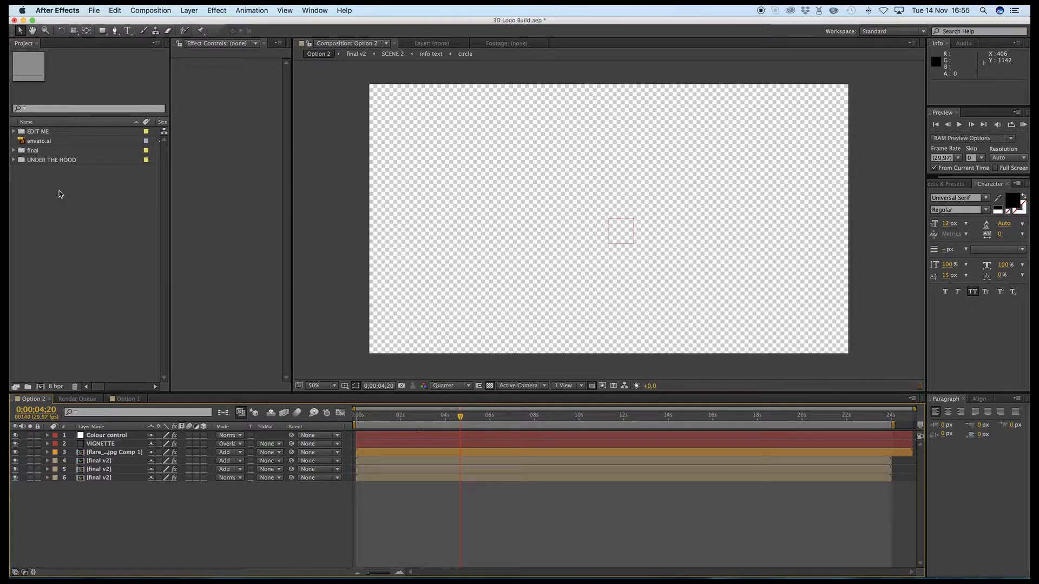
{"action": "left_click", "coordinate": [15, 132]}
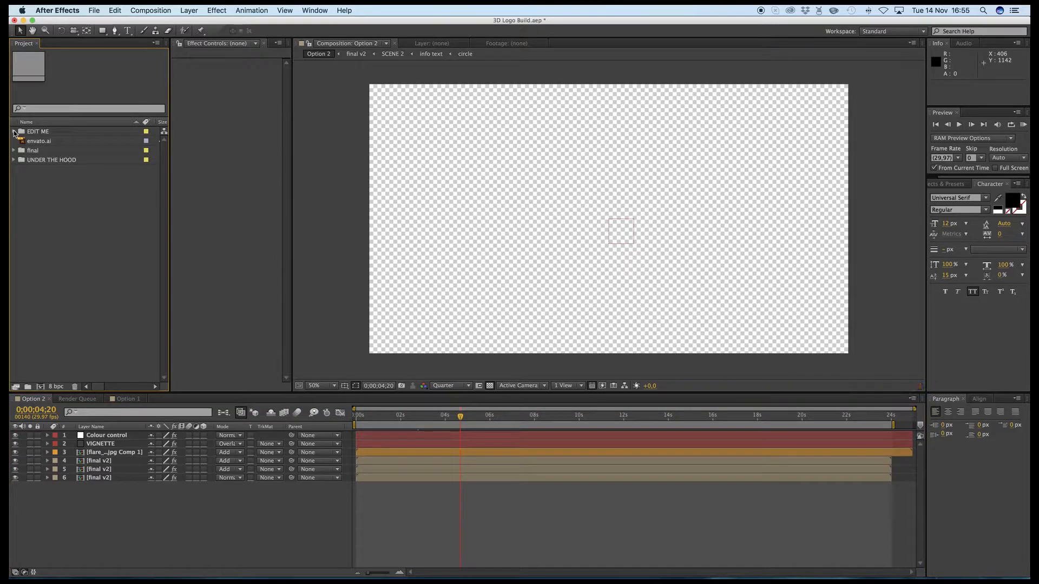
{"action": "left_click", "coordinate": [15, 132]}
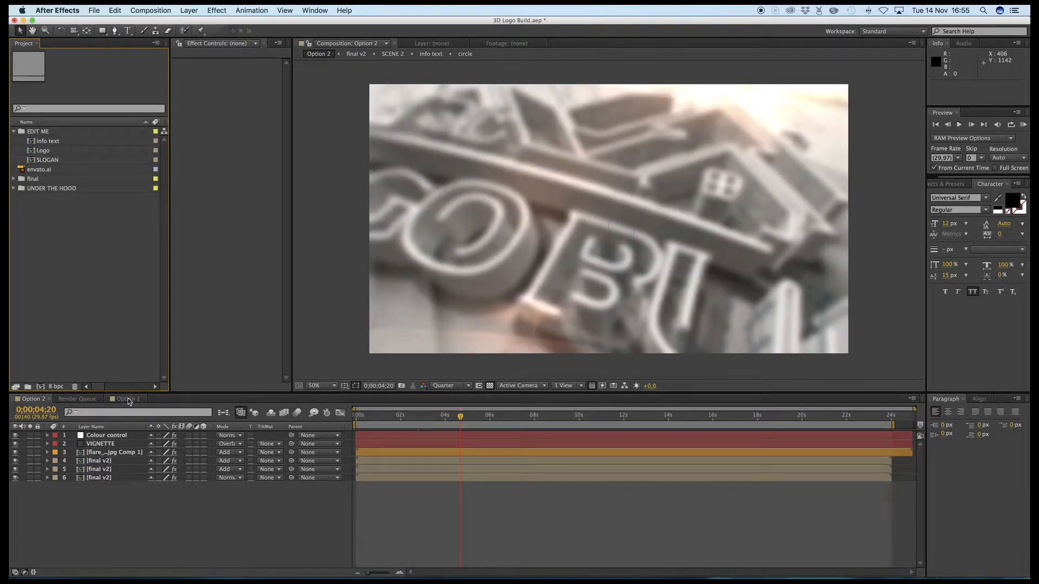
{"action": "left_click", "coordinate": [14, 179]}
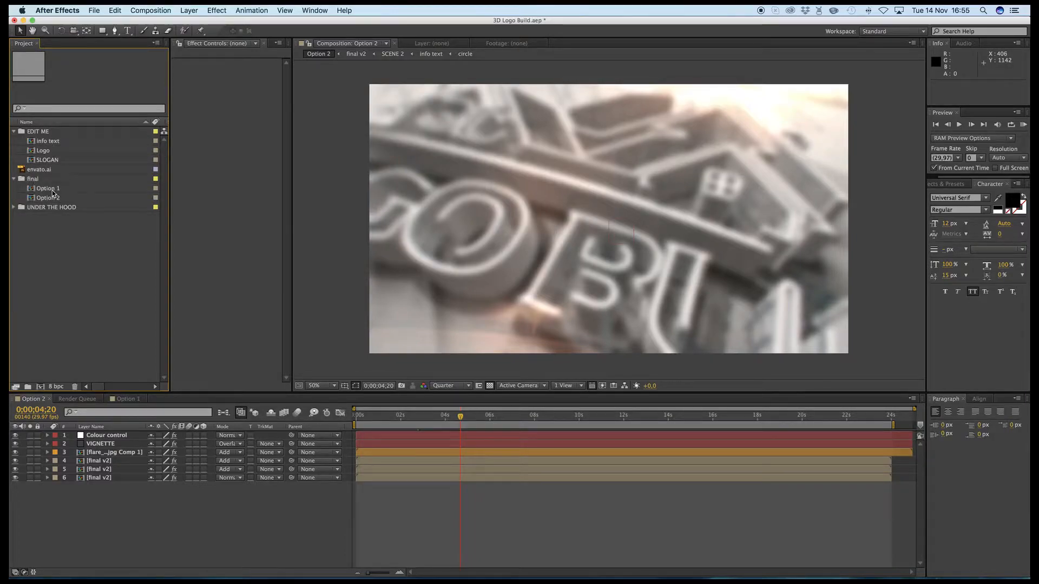
- Open the Option 1 composition and display its Colour control layer's effects with enough width to read the full names
{"action": "left_click", "coordinate": [54, 189]}
{"action": "double_click", "coordinate": [54, 189]}
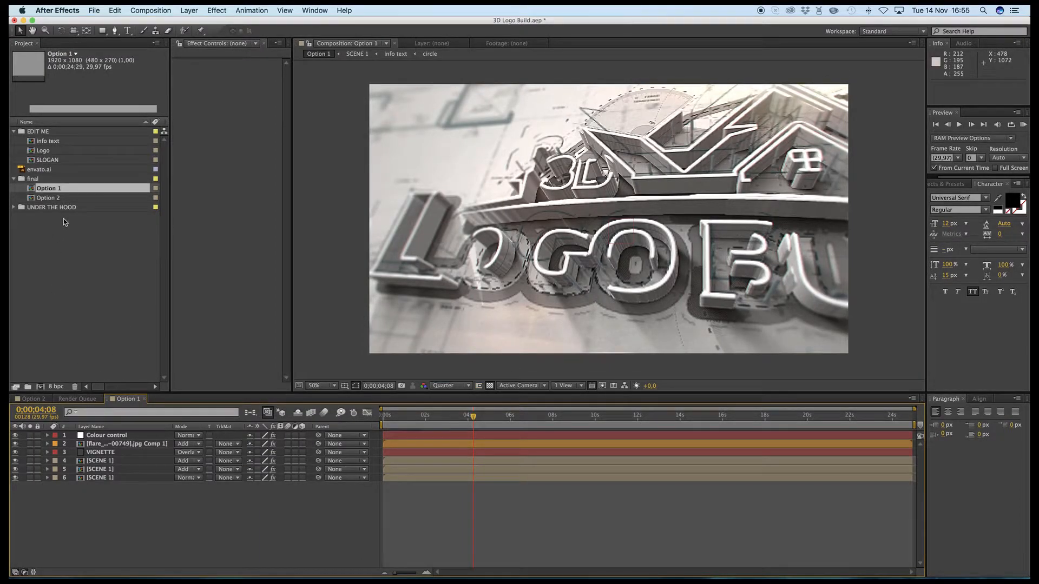
{"action": "left_click", "coordinate": [108, 436]}
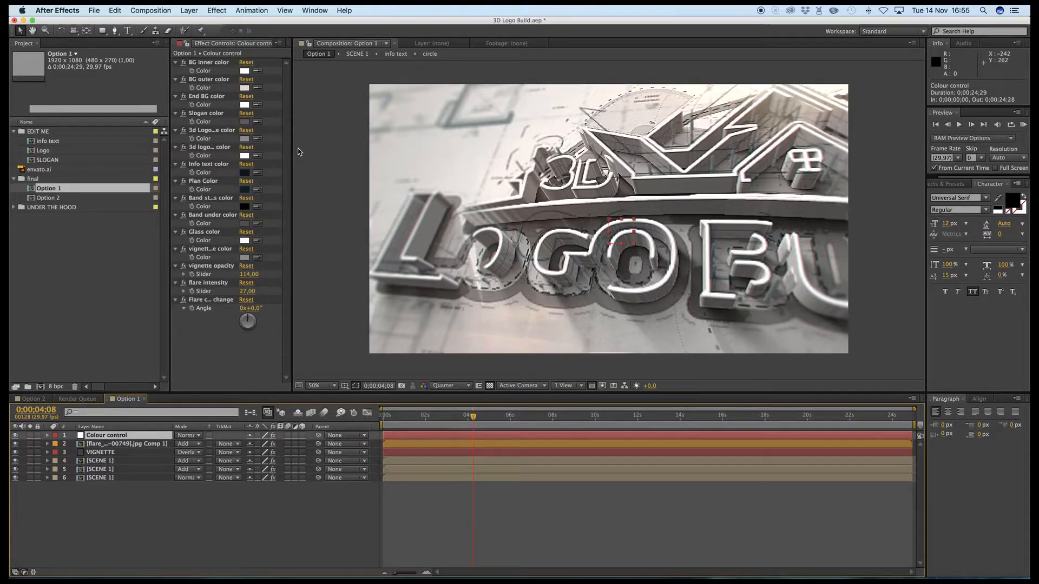
{"action": "left_click_drag", "start_coordinate": [291, 149], "coordinate": [426, 154]}
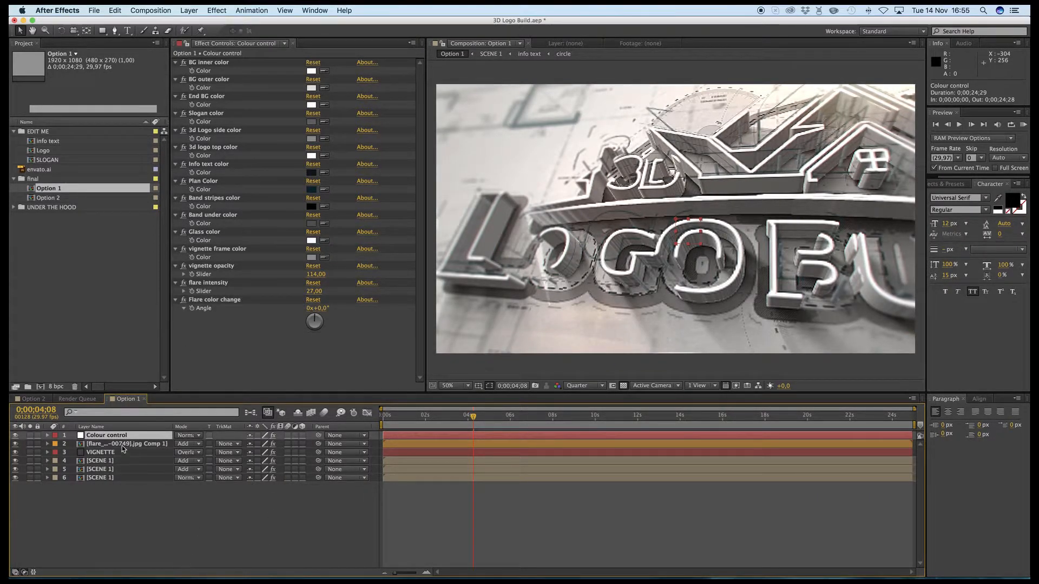
- Compare the Colour control effects of the Option 2 composition with those of Option 1
{"action": "left_click", "coordinate": [31, 399]}
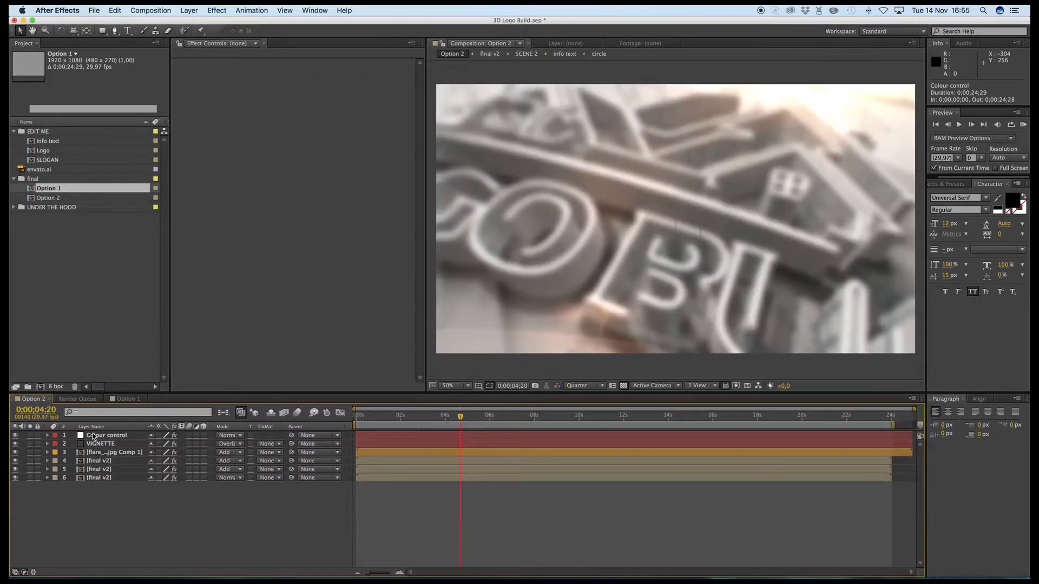
{"action": "left_click", "coordinate": [100, 436]}
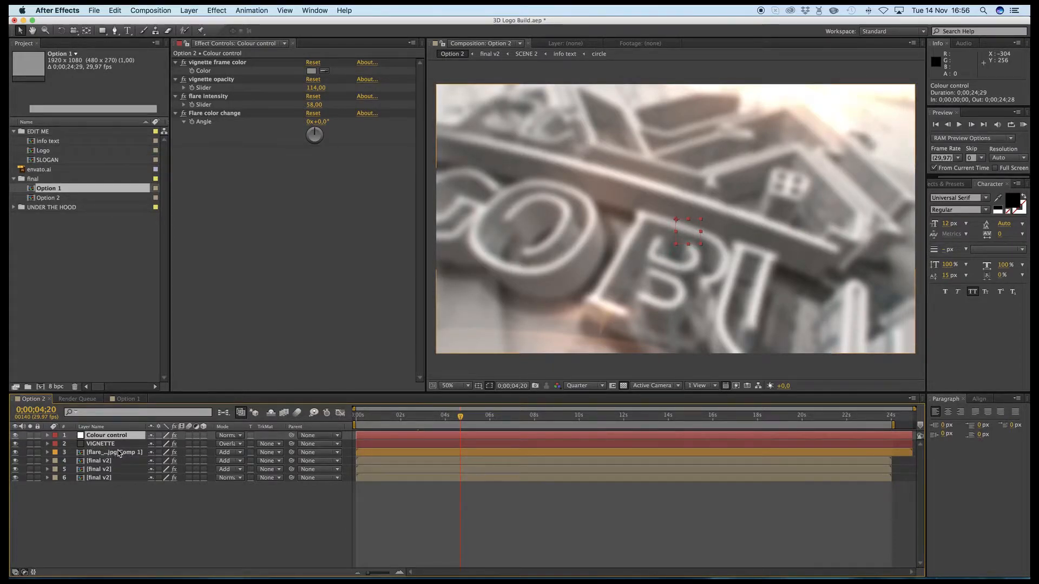
{"action": "left_click", "coordinate": [128, 400]}
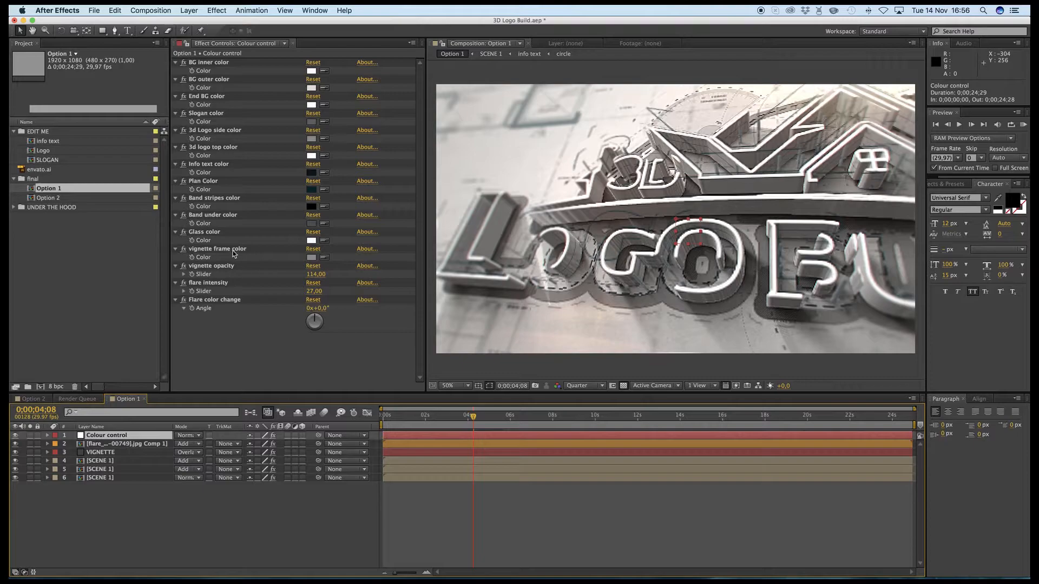
{"action": "left_click", "coordinate": [39, 399]}
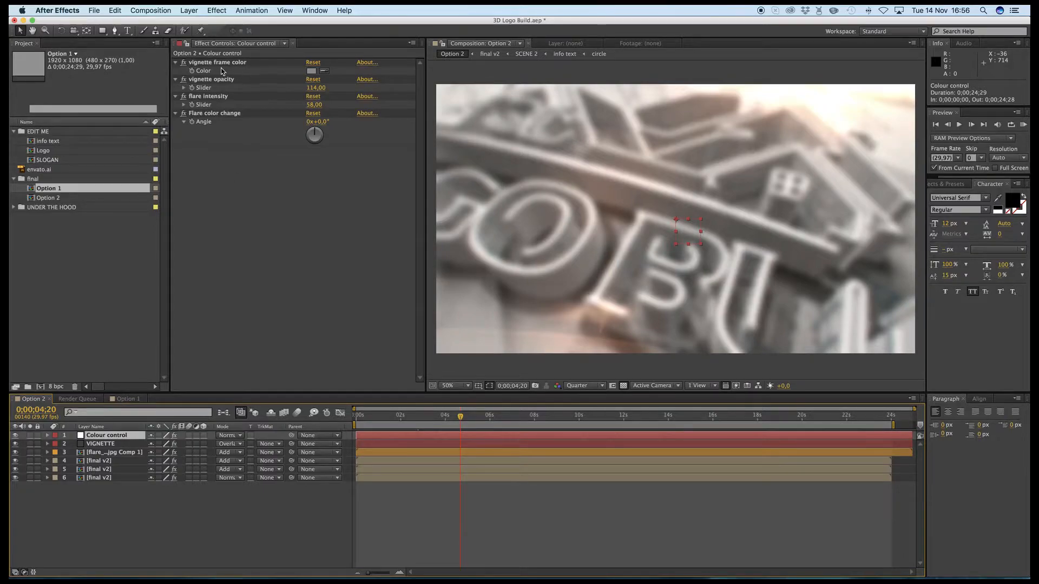
{"action": "left_click", "coordinate": [126, 399]}
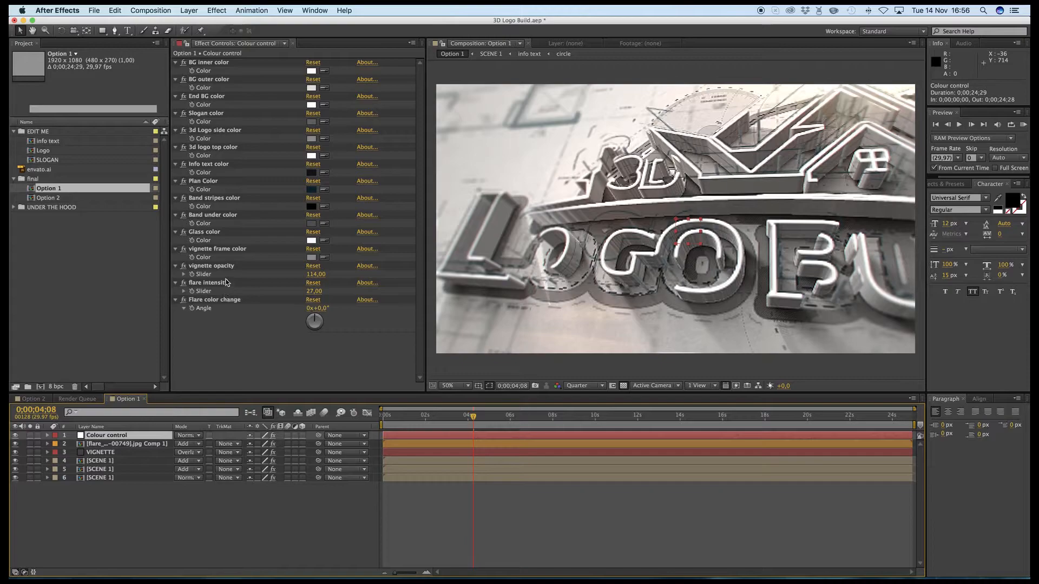
{"action": "left_click", "coordinate": [34, 399]}
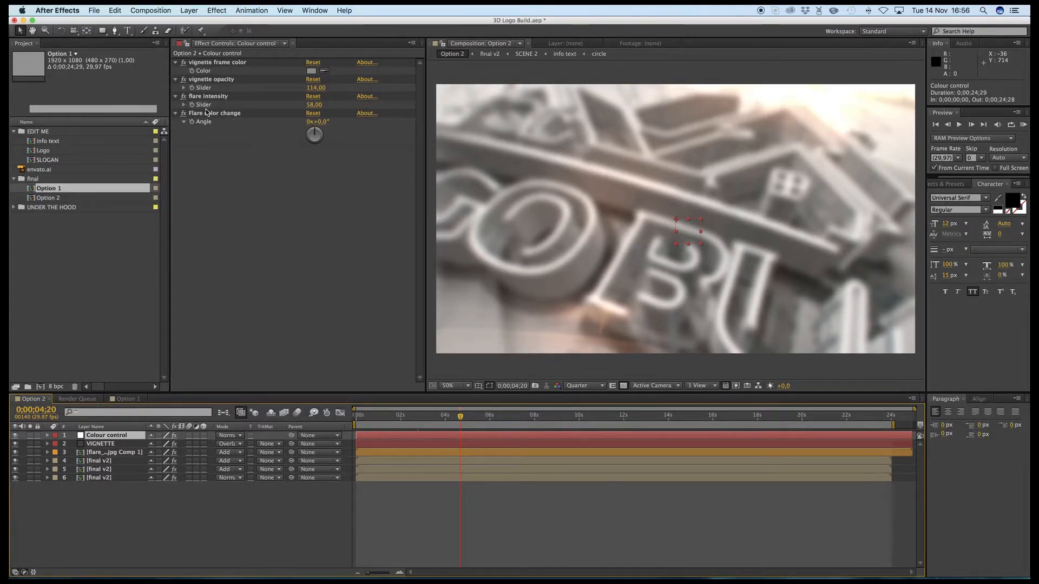
{"action": "left_click", "coordinate": [127, 399]}
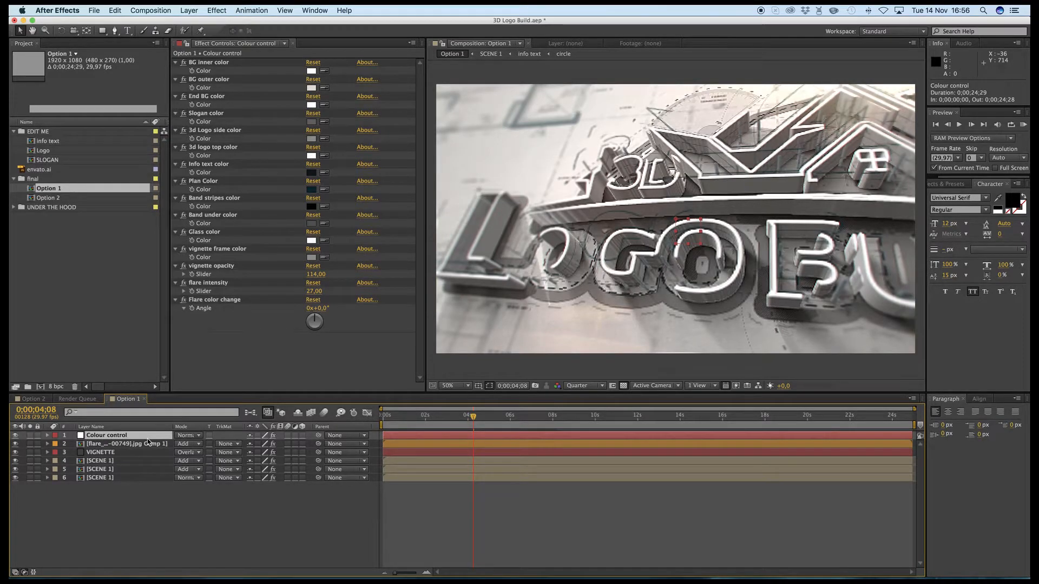
- Add envato.ai to the Logo composition, scale it to about 1150% and enable continuous rasterization for its layer
{"action": "double_click", "coordinate": [52, 153]}
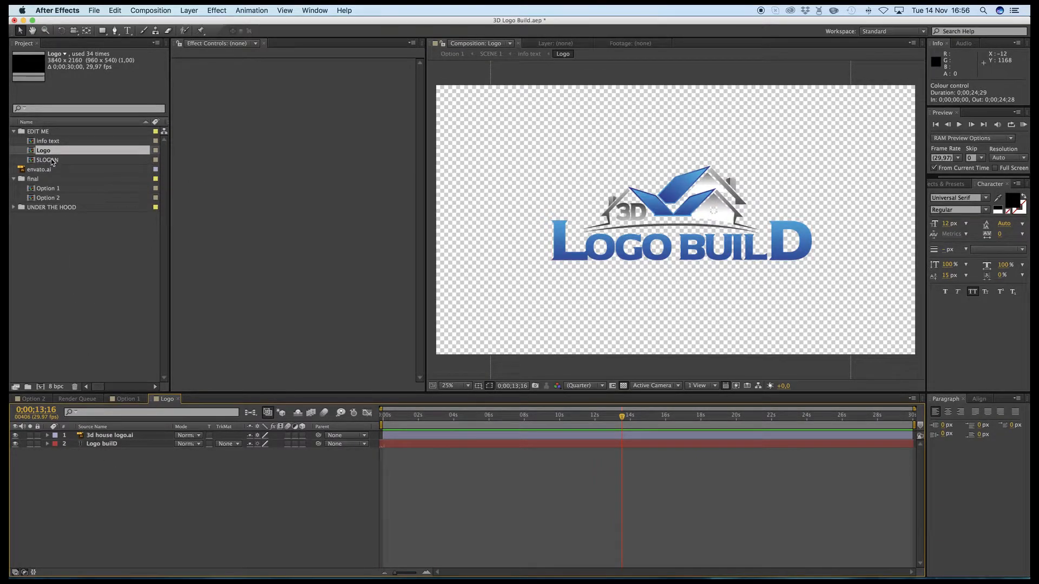
{"action": "left_click_drag", "start_coordinate": [43, 172], "coordinate": [627, 205]}
{"action": "left_click_drag", "start_coordinate": [774, 272], "coordinate": [844, 297]}
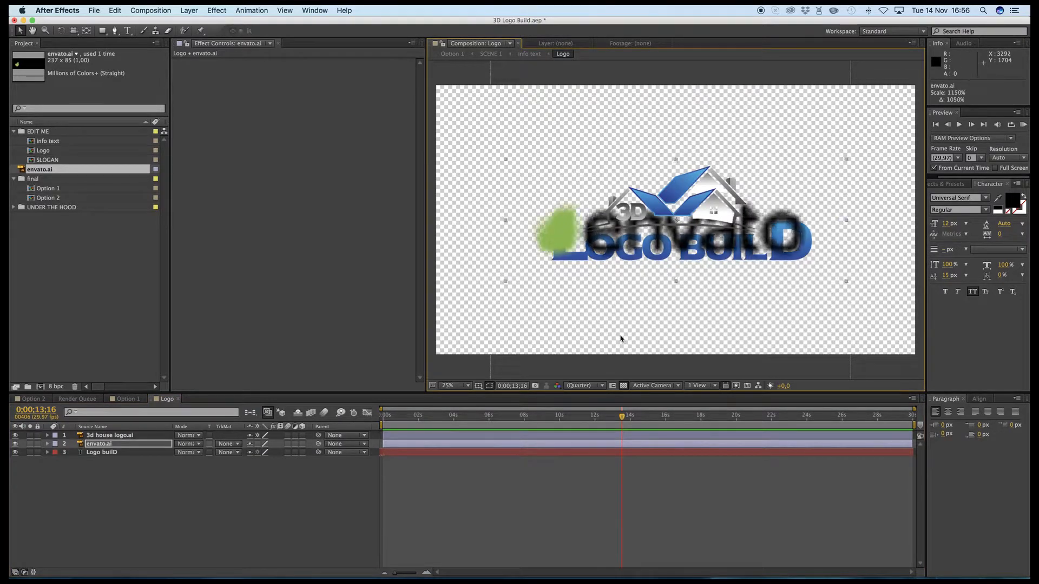
{"action": "left_click", "coordinate": [258, 445]}
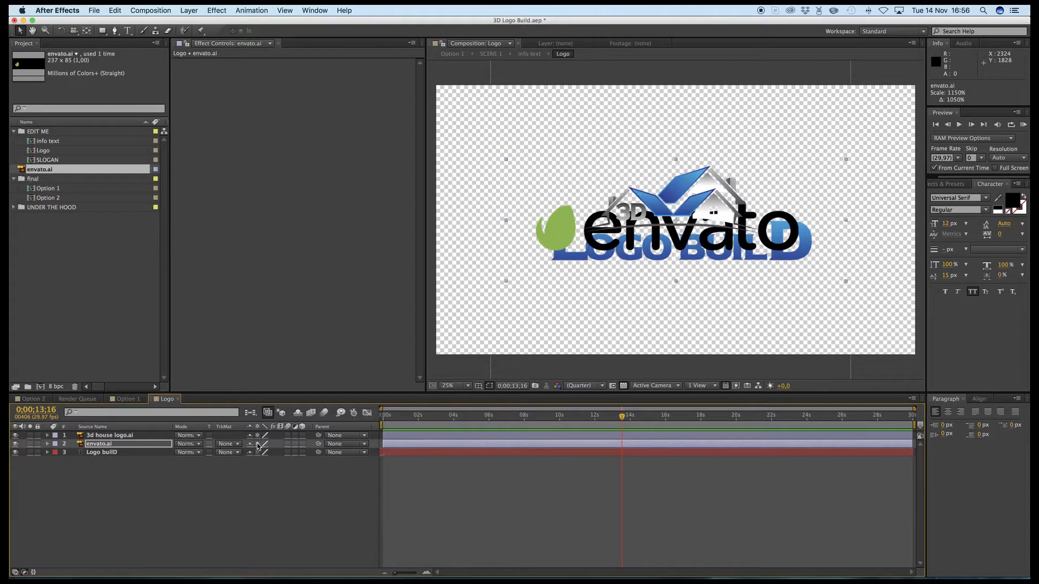
- Hide the 3d house logo.ai and Logo builD layers in the Logo composition
{"action": "left_click", "coordinate": [15, 435]}
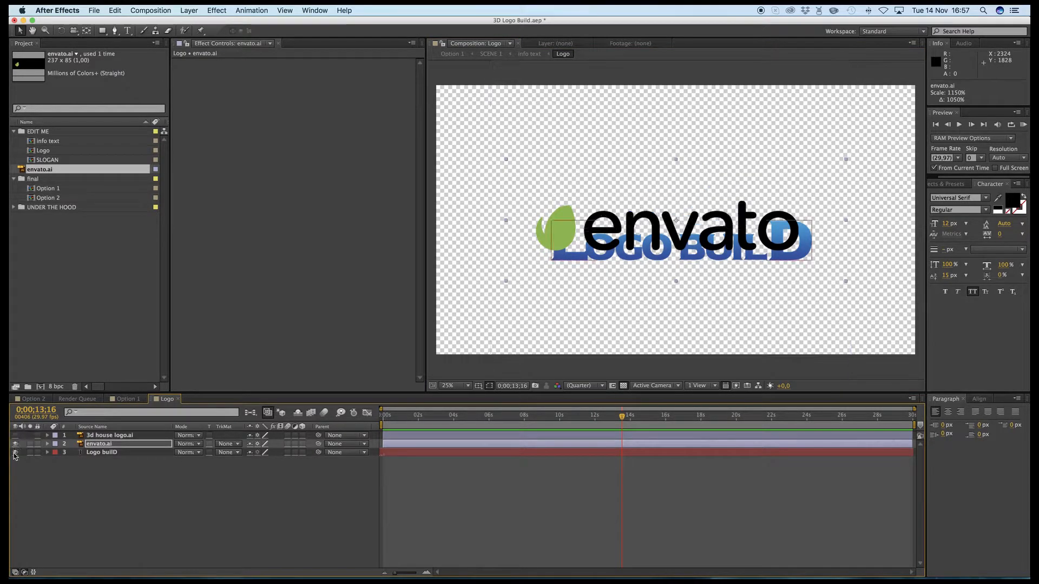
{"action": "left_click", "coordinate": [34, 454]}
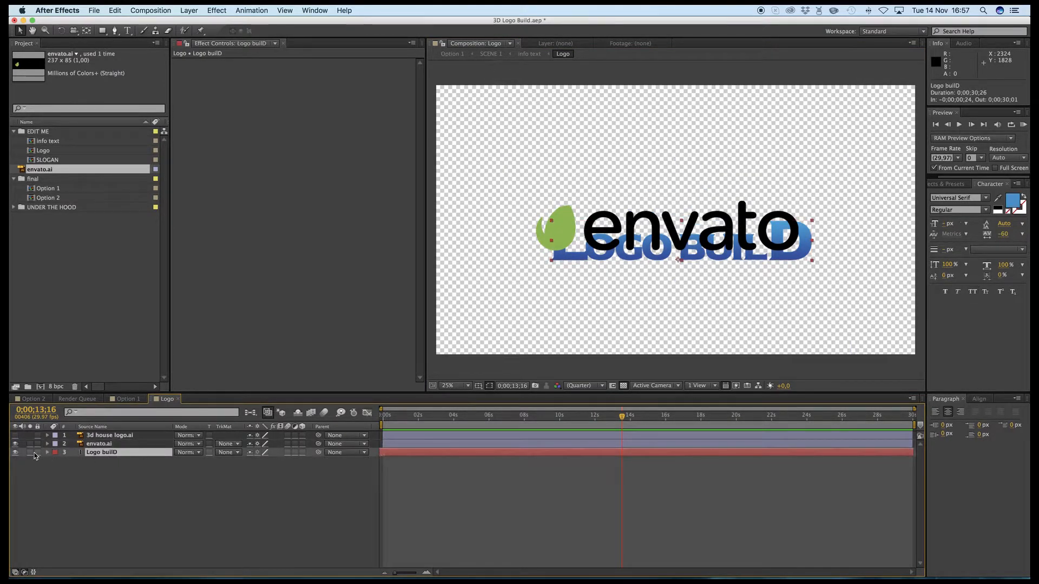
{"action": "left_click", "coordinate": [16, 452]}
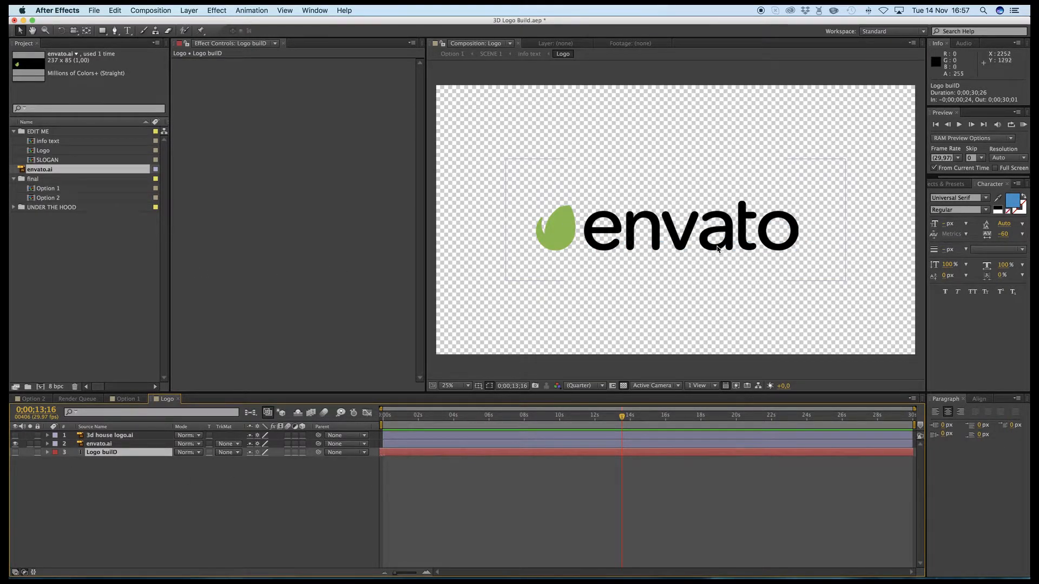
- Check the logo in Option 1 at 0;00;23;28 and enlarge the envato.ai layer in Logo to about 1470%
{"action": "left_click", "coordinate": [454, 55]}
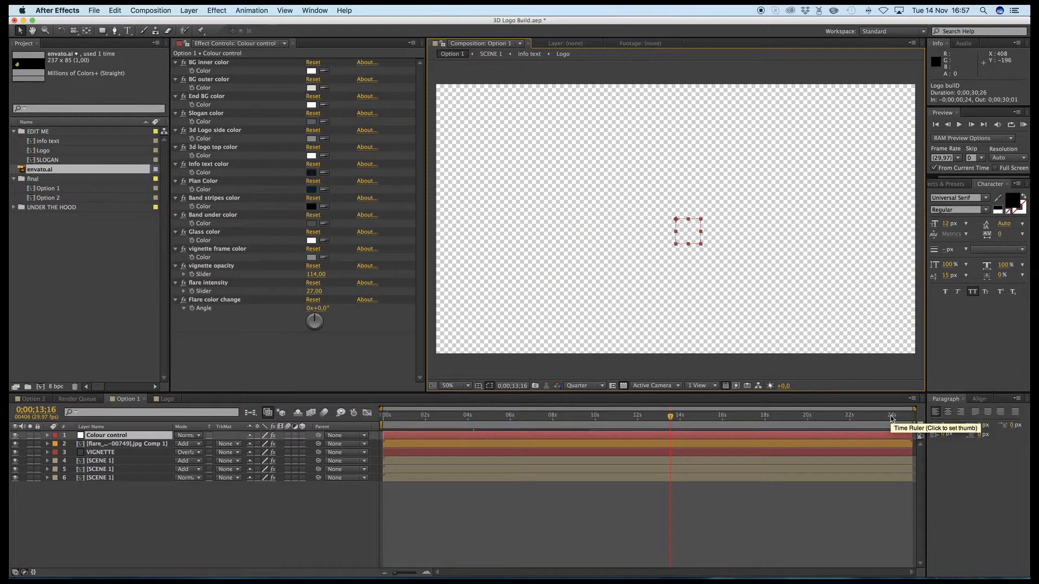
{"action": "left_click", "coordinate": [890, 418]}
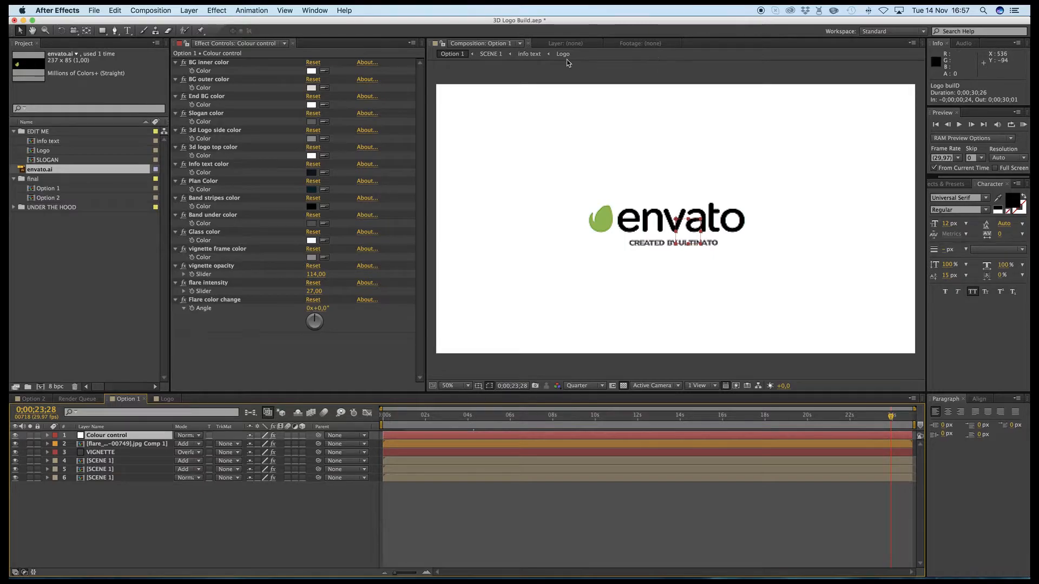
{"action": "left_click", "coordinate": [563, 54]}
{"action": "left_click", "coordinate": [841, 279]}
{"action": "left_click_drag", "start_coordinate": [845, 281], "coordinate": [895, 302]}
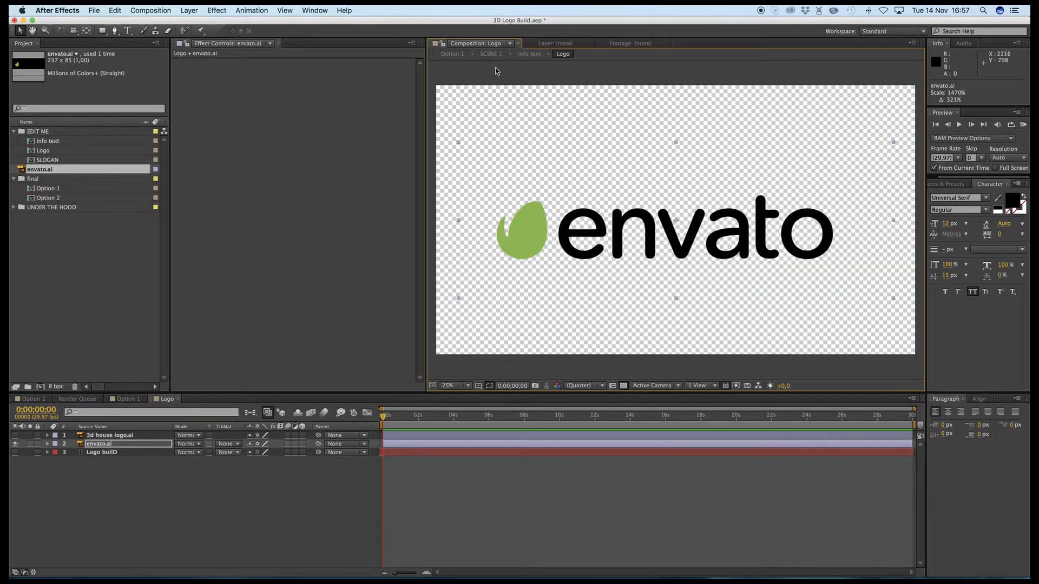
{"action": "left_click", "coordinate": [452, 55]}
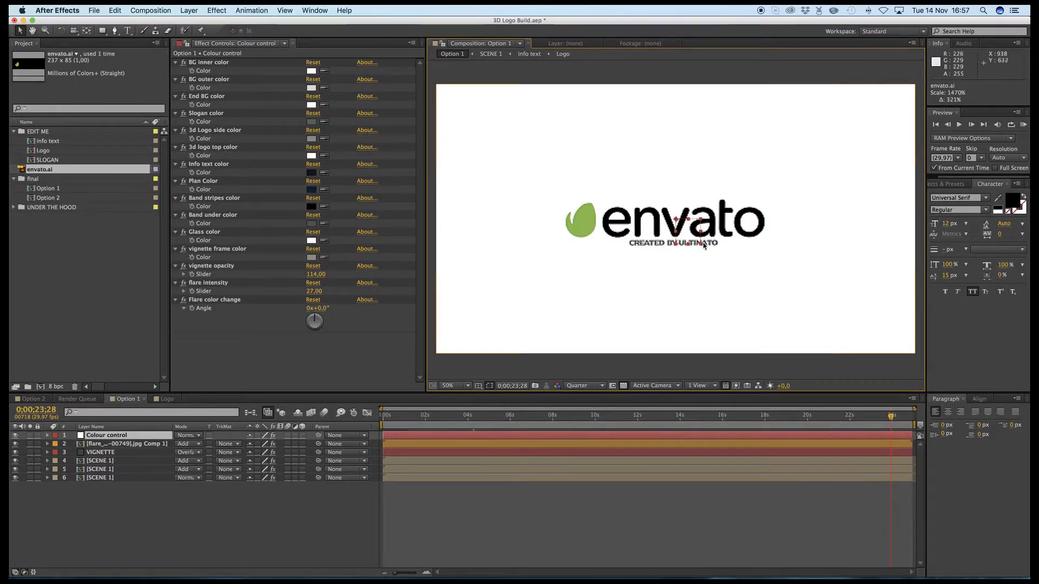
- Open the SLOGAN composition and replace the slogan text below the logo with "TEMPLATES"
{"action": "double_click", "coordinate": [46, 159]}
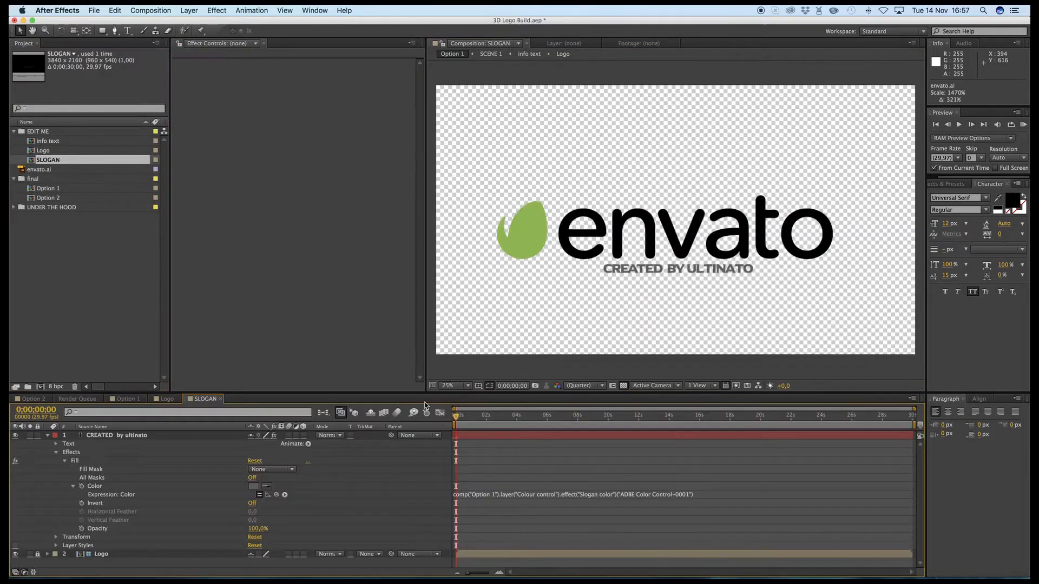
{"action": "left_click", "coordinate": [48, 435]}
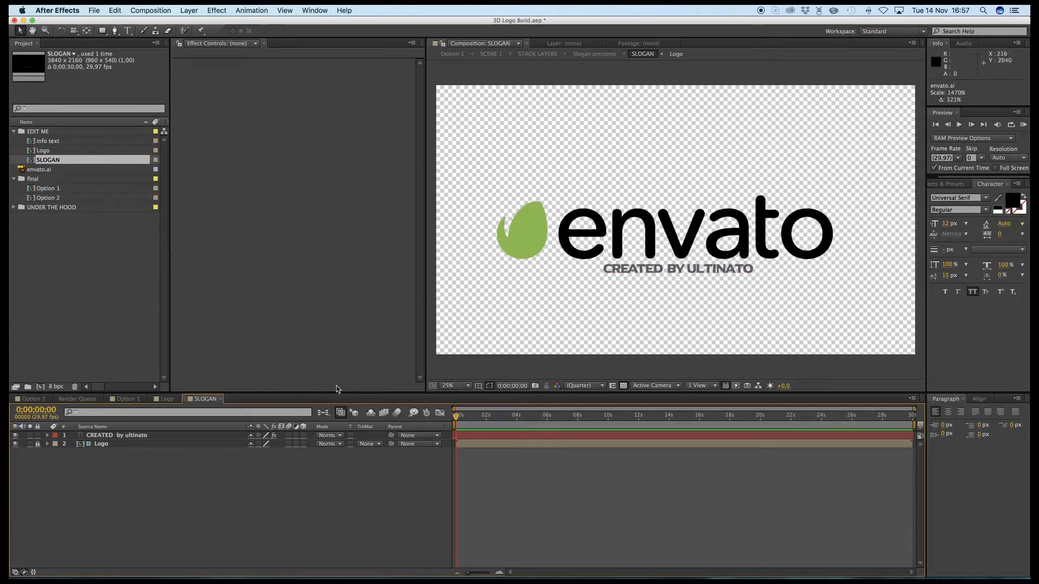
{"action": "left_click", "coordinate": [110, 436]}
{"action": "left_click_drag", "start_coordinate": [654, 274], "coordinate": [655, 275]}
{"action": "double_click", "coordinate": [655, 275]}
{"action": "left_click", "coordinate": [765, 273]}
{"action": "left_click_drag", "start_coordinate": [749, 273], "coordinate": [605, 273]}
{"action": "left_click", "coordinate": [756, 273]}
{"action": "left_click_drag", "start_coordinate": [756, 273], "coordinate": [604, 273]}
{"action": "type", "text": "T"}
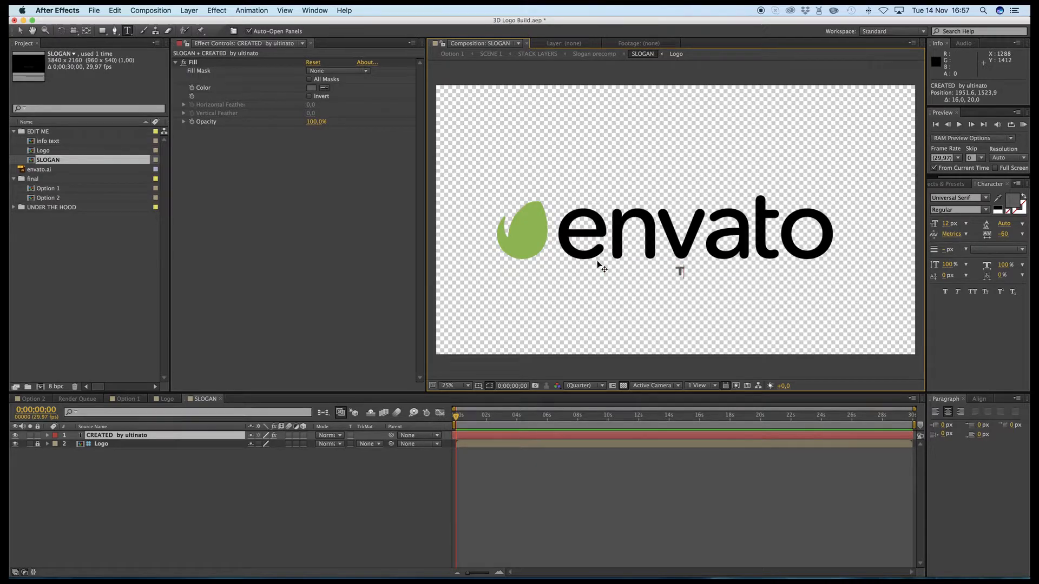
{"action": "type", "text": "EMPALTES"}
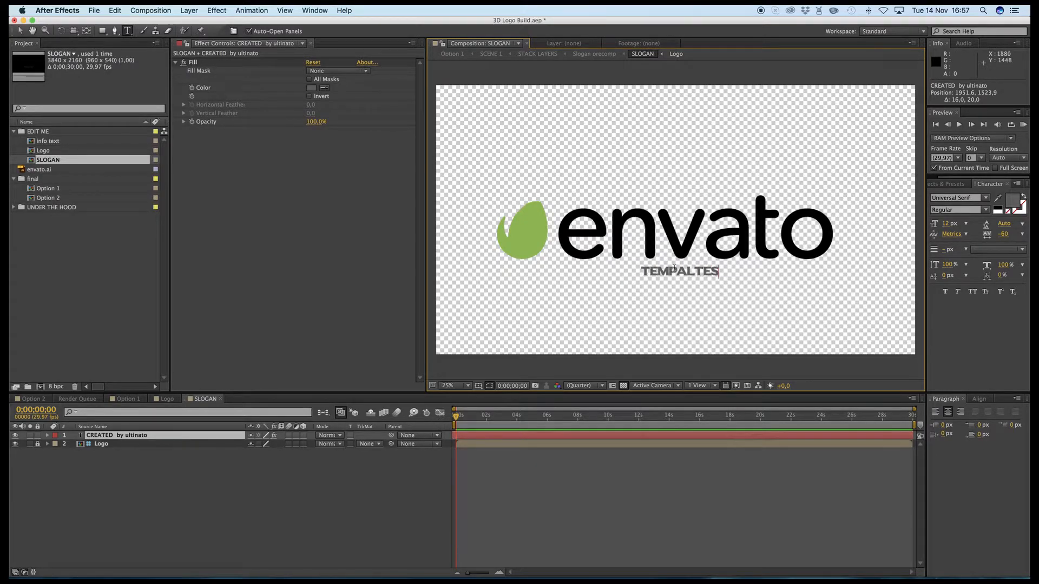
{"action": "left_click", "coordinate": [686, 269]}
{"action": "key", "text": "BackSpace"}
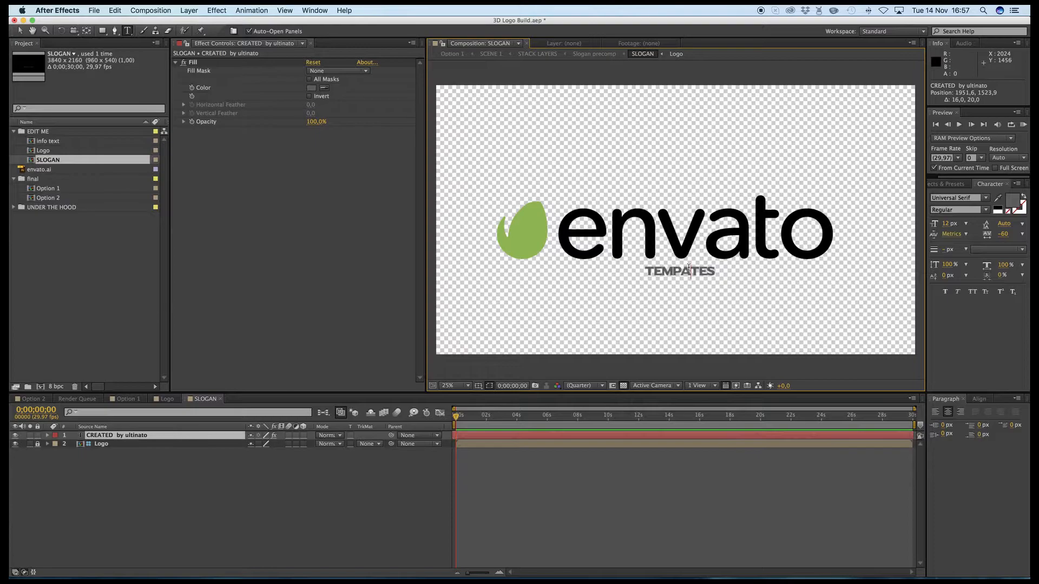
{"action": "type", "text": "L"}
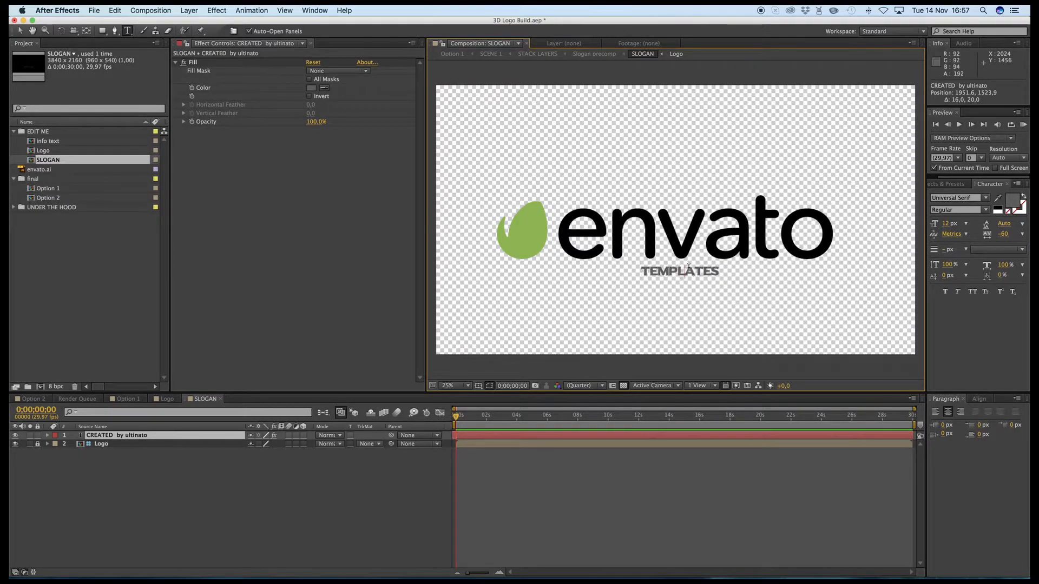
- Extend the slogan text to "AE TEMPLATES" and check it in the Option 1 composition
{"action": "key", "text": "Home"}
{"action": "type", "text": "AE"}
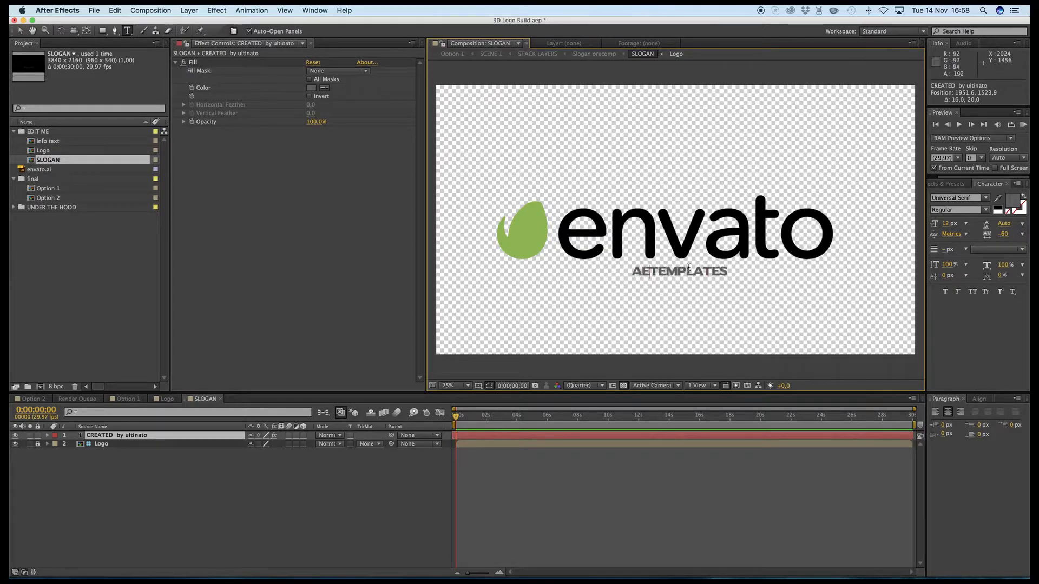
{"action": "left_click", "coordinate": [364, 510]}
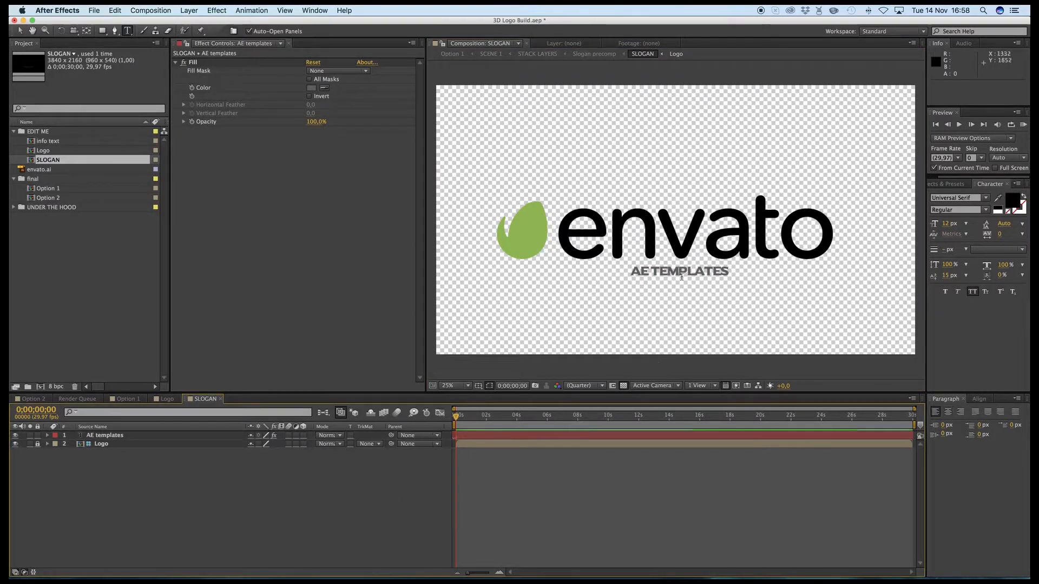
{"action": "left_click_drag", "start_coordinate": [770, 277], "coordinate": [629, 274]}
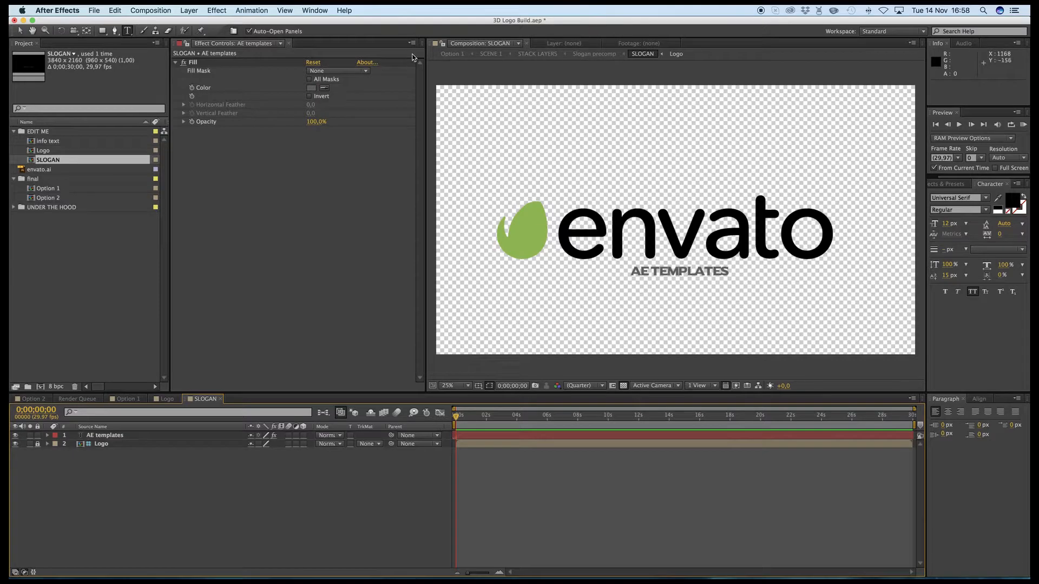
{"action": "left_click", "coordinate": [452, 54]}
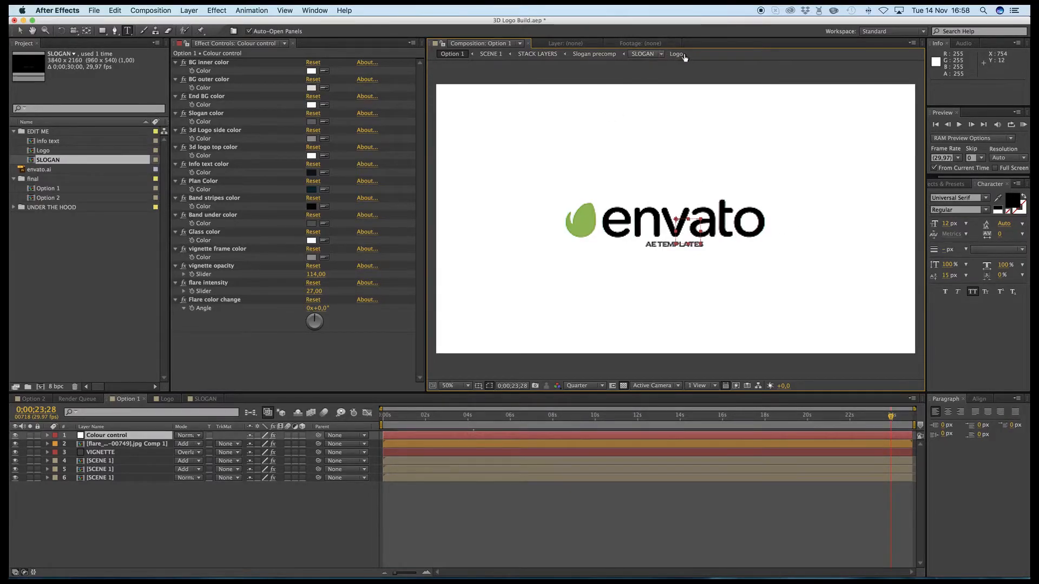
- Check which font the AE templates layer uses in the SLOGAN composition
{"action": "left_click", "coordinate": [643, 55]}
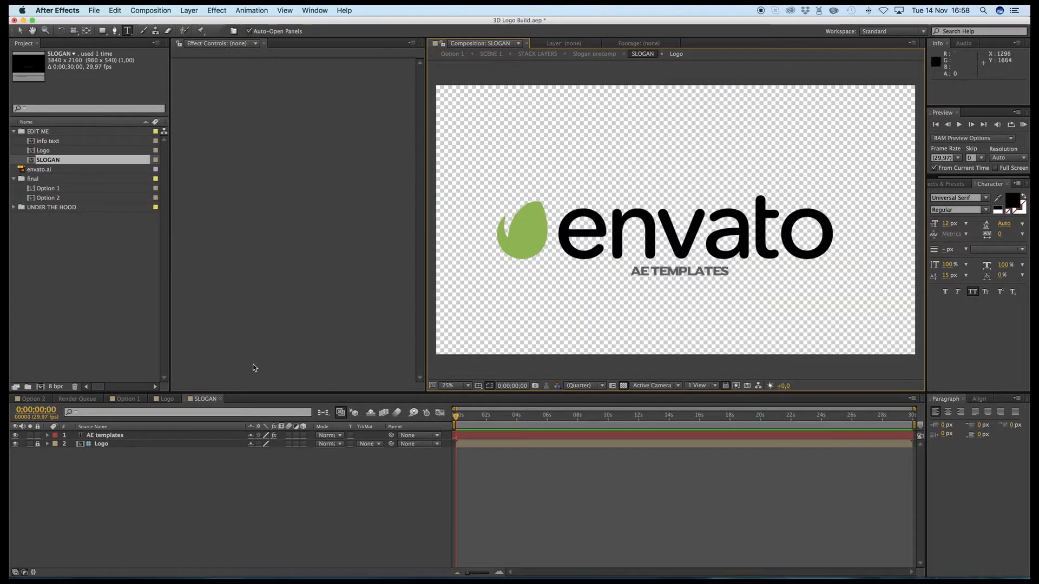
{"action": "left_click", "coordinate": [111, 436]}
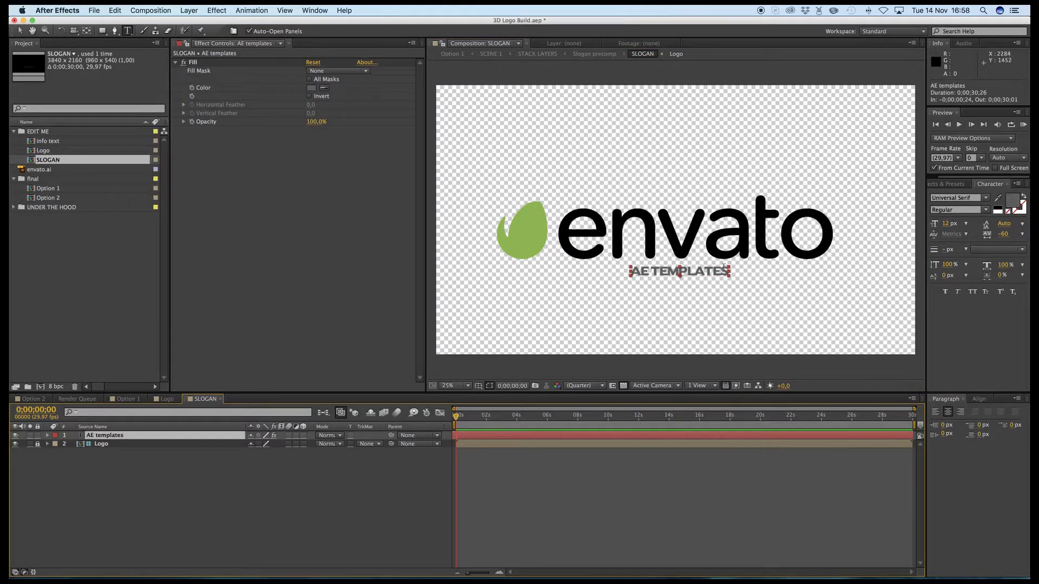
{"action": "left_click", "coordinate": [976, 198]}
{"action": "left_click", "coordinate": [933, 197]}
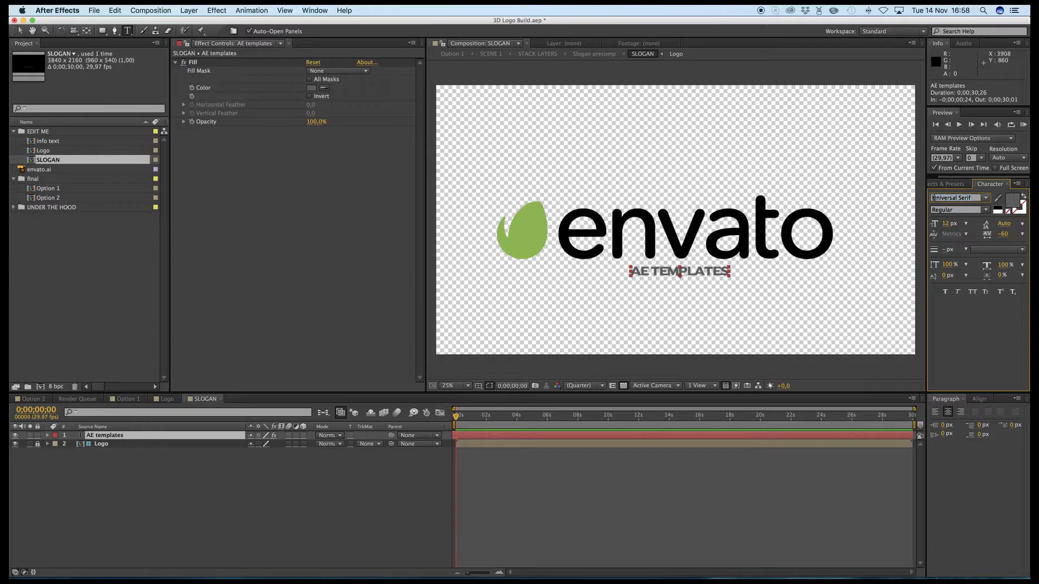
{"action": "left_click_drag", "start_coordinate": [943, 197], "coordinate": [971, 197]}
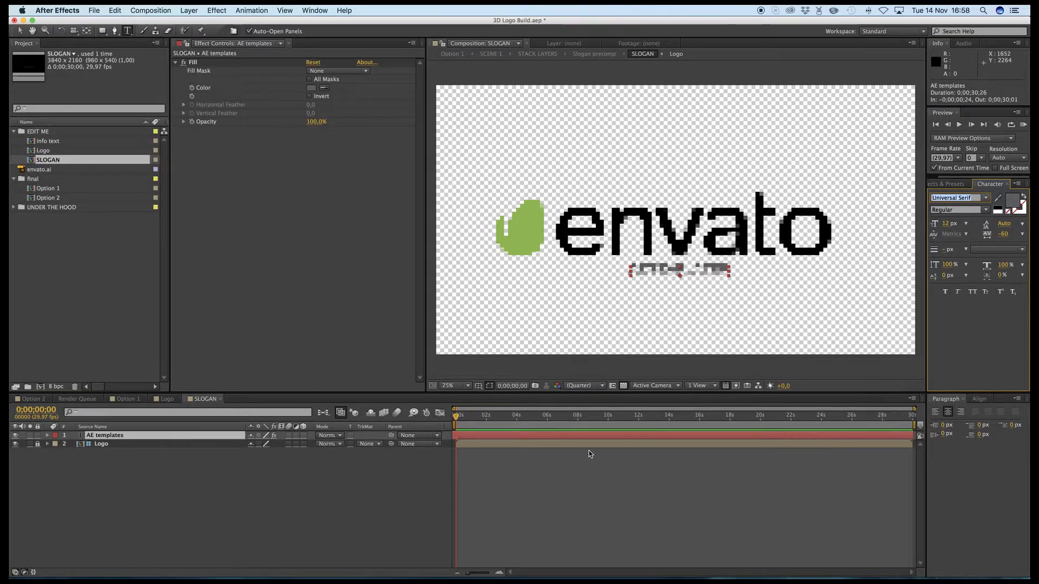
{"action": "left_click", "coordinate": [611, 386]}
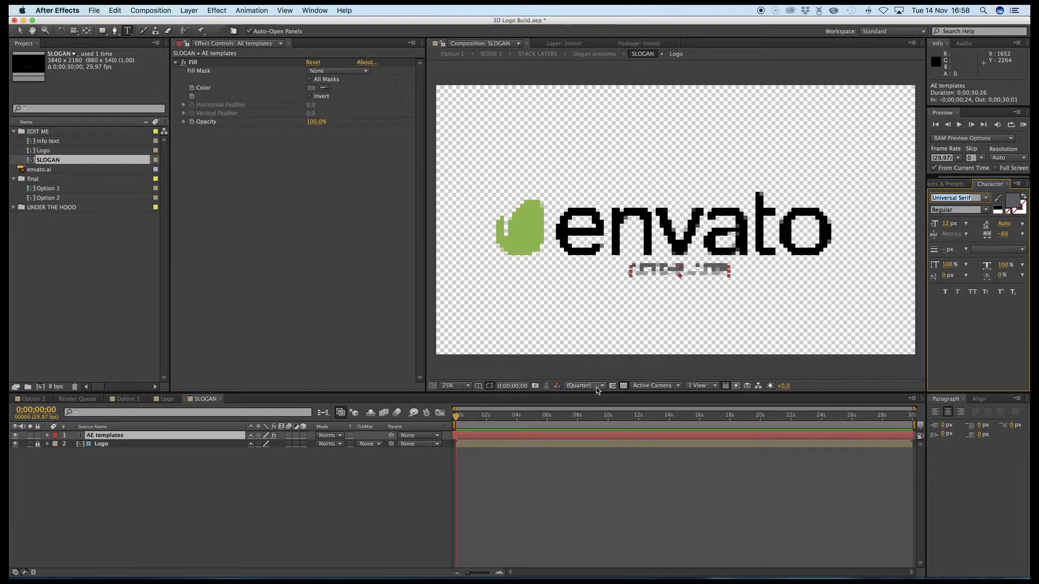
{"action": "left_click", "coordinate": [580, 467]}
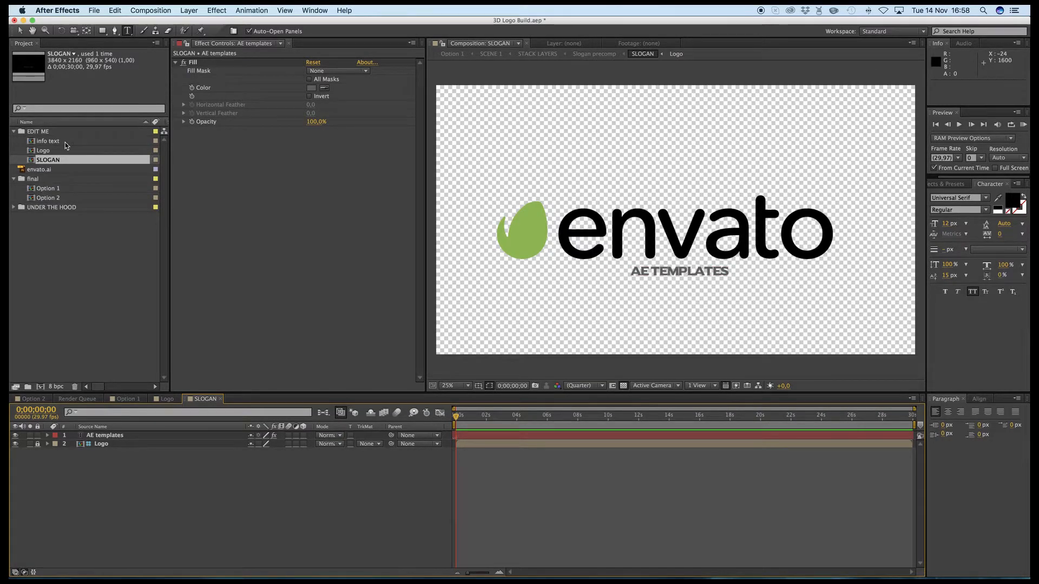
- Check the font of the Logo builD layer in the Logo composition and return to Option 1
{"action": "double_click", "coordinate": [46, 150]}
{"action": "left_click", "coordinate": [115, 455]}
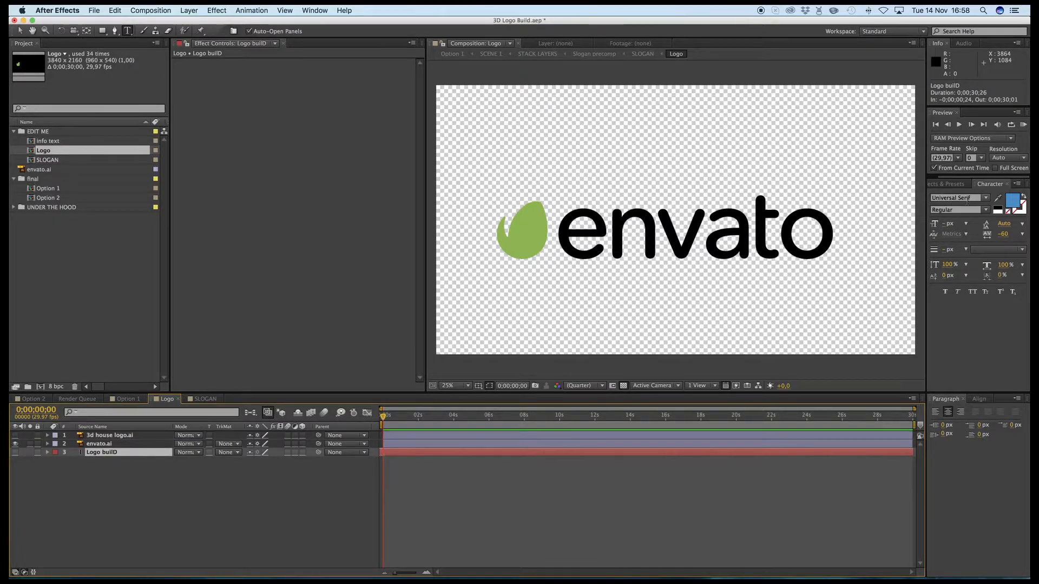
{"action": "left_click", "coordinate": [947, 198]}
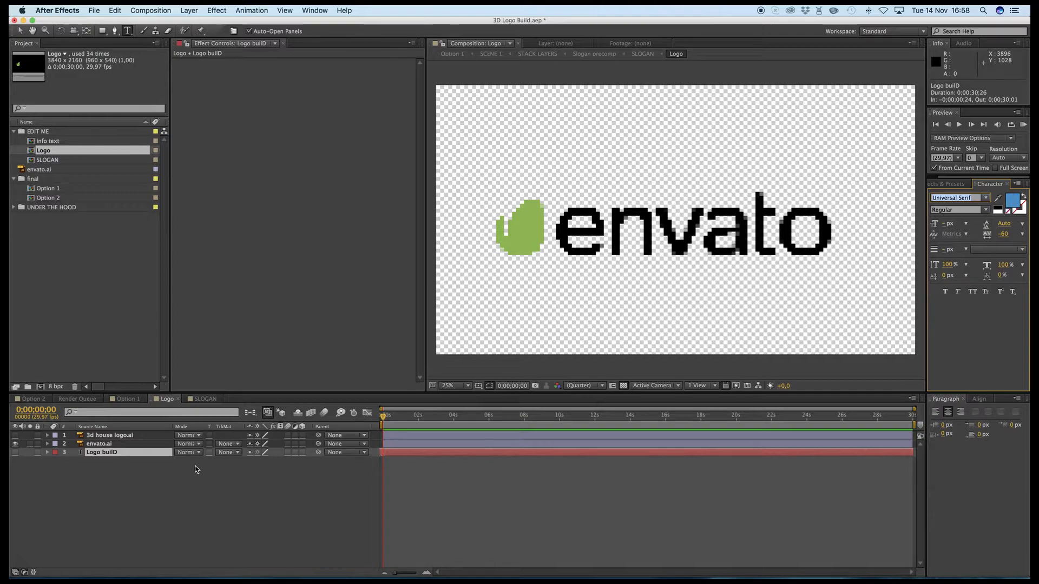
{"action": "left_click", "coordinate": [602, 498]}
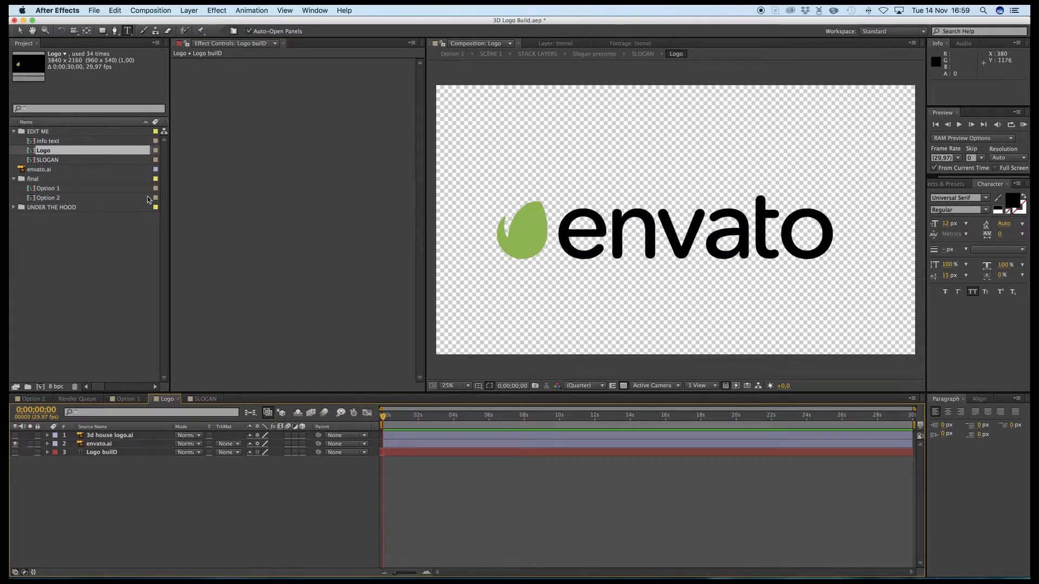
{"action": "left_click", "coordinate": [452, 54]}
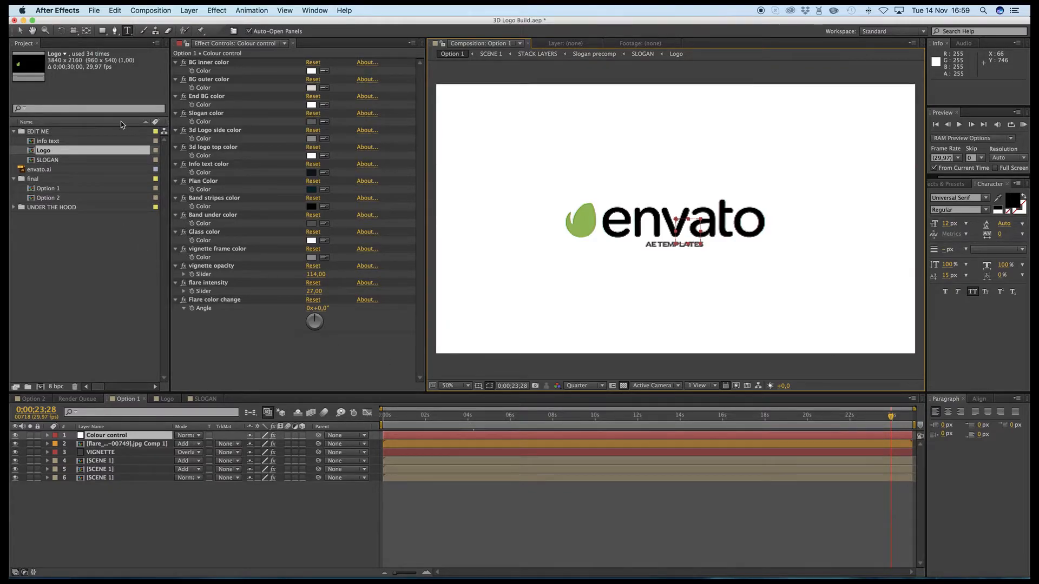
- Open the info text composition, collapse the layers' keyframed properties, and examine the drawing elements at several points in time
{"action": "left_click", "coordinate": [47, 142]}
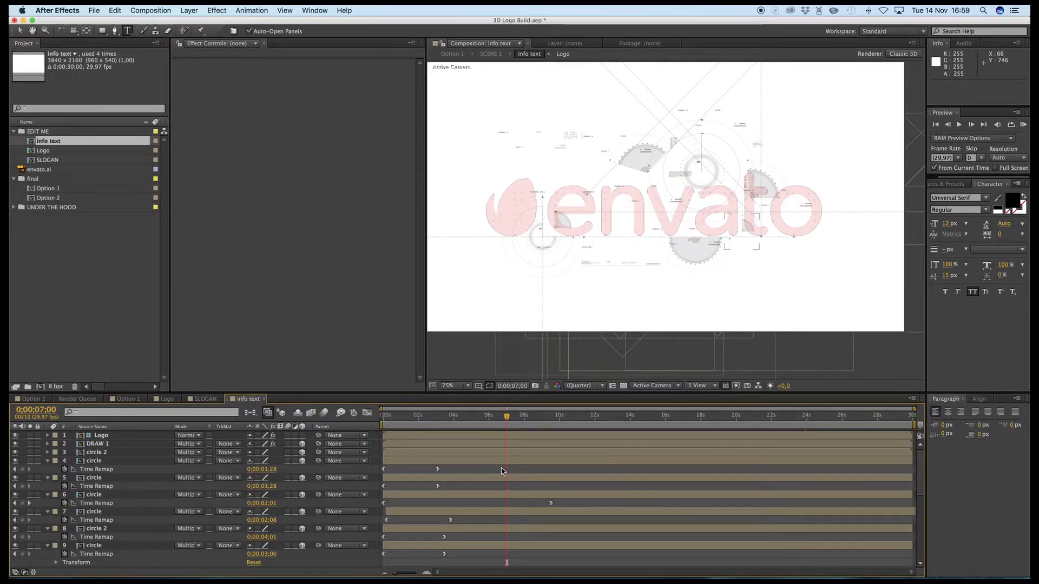
{"action": "key", "text": "v"}
{"action": "key", "text": "u"}
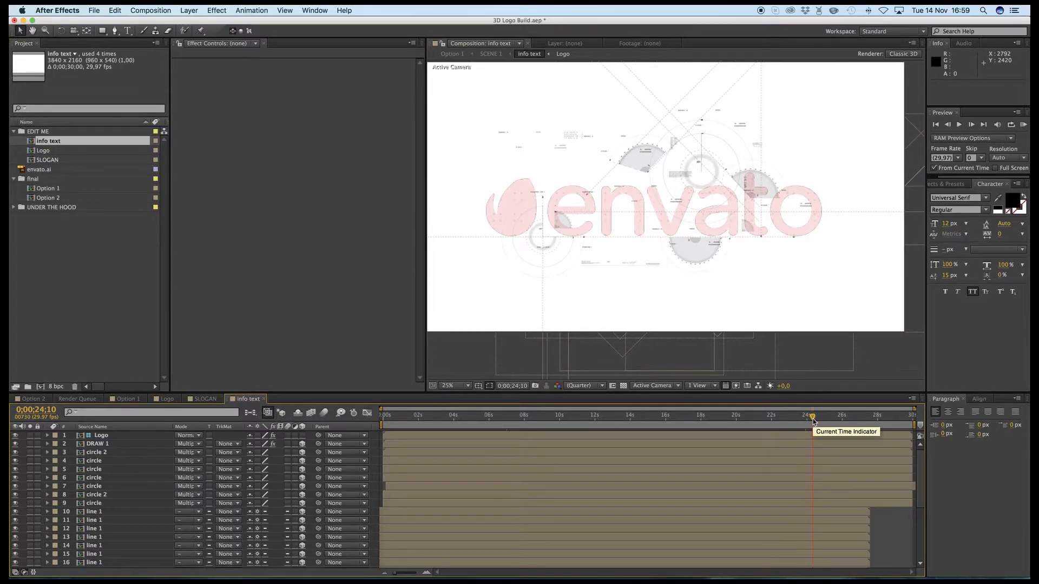
{"action": "left_click", "coordinate": [874, 420]}
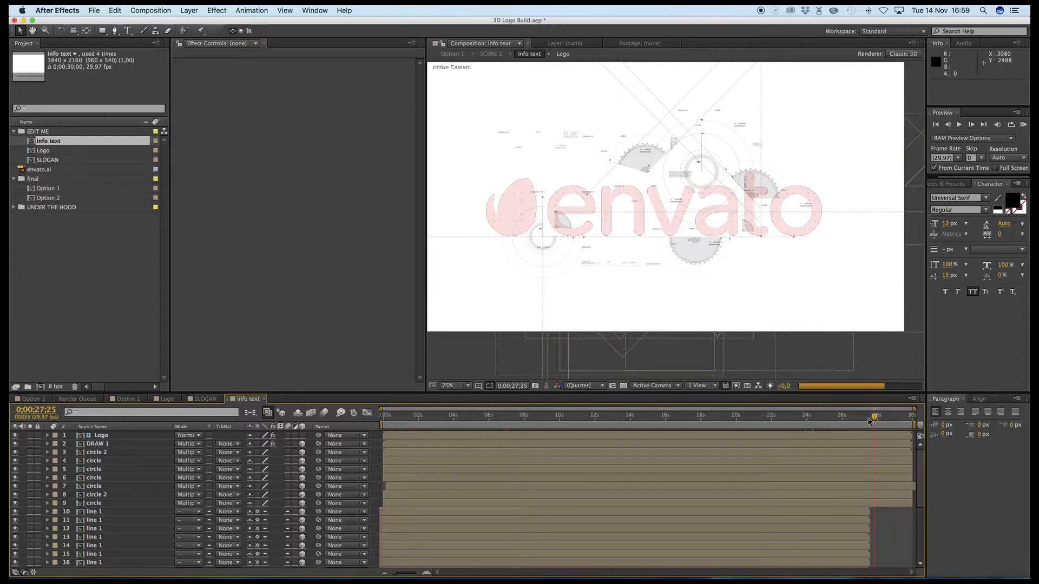
{"action": "left_click", "coordinate": [839, 421]}
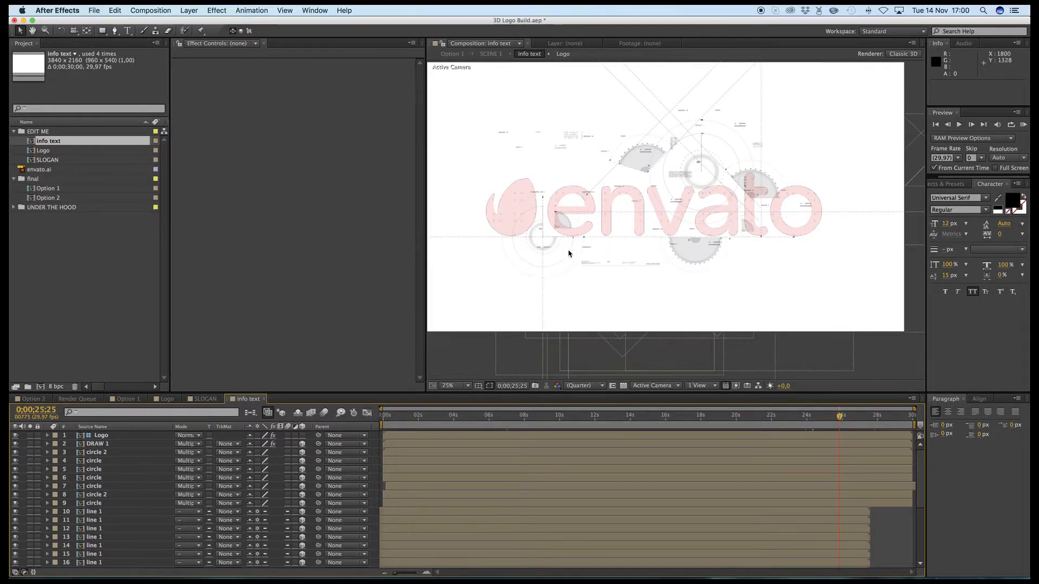
{"action": "left_click", "coordinate": [402, 414]}
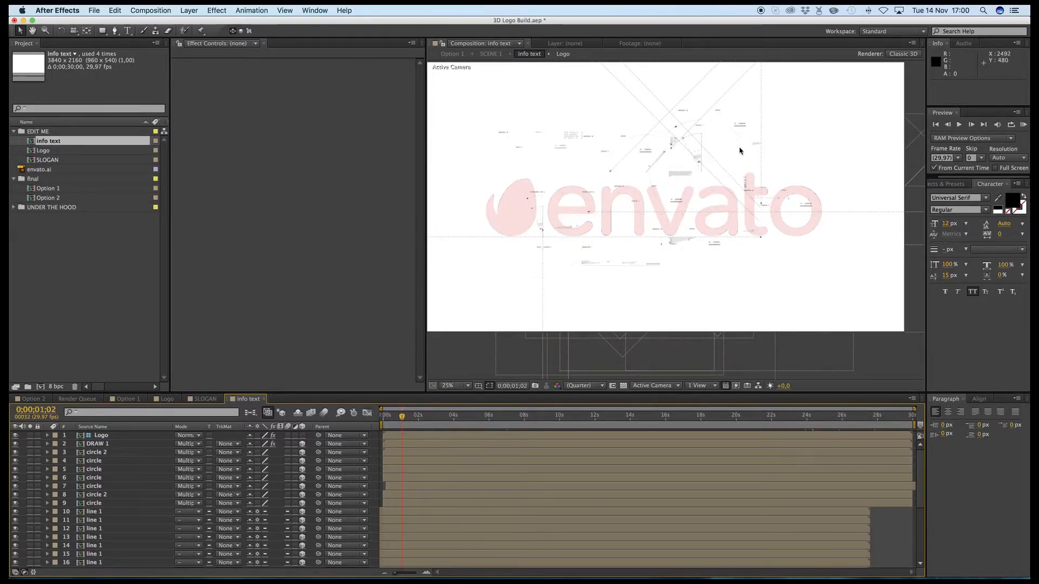
{"action": "left_click", "coordinate": [846, 417]}
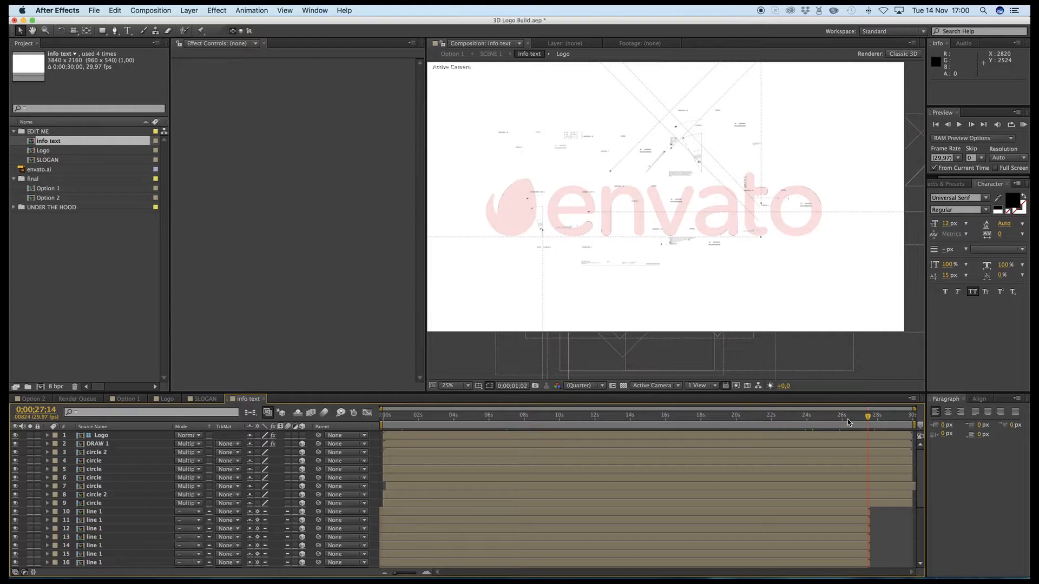
- Solo the Logo and DRAW 1 layers in info text to inspect the logo fill and its outline
{"action": "left_click", "coordinate": [29, 435]}
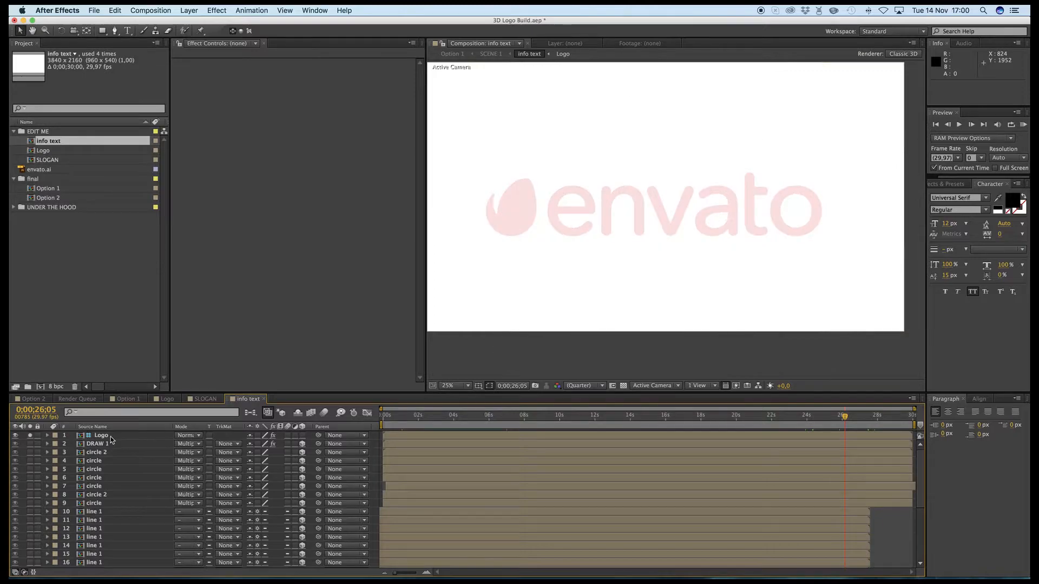
{"action": "left_click", "coordinate": [30, 443]}
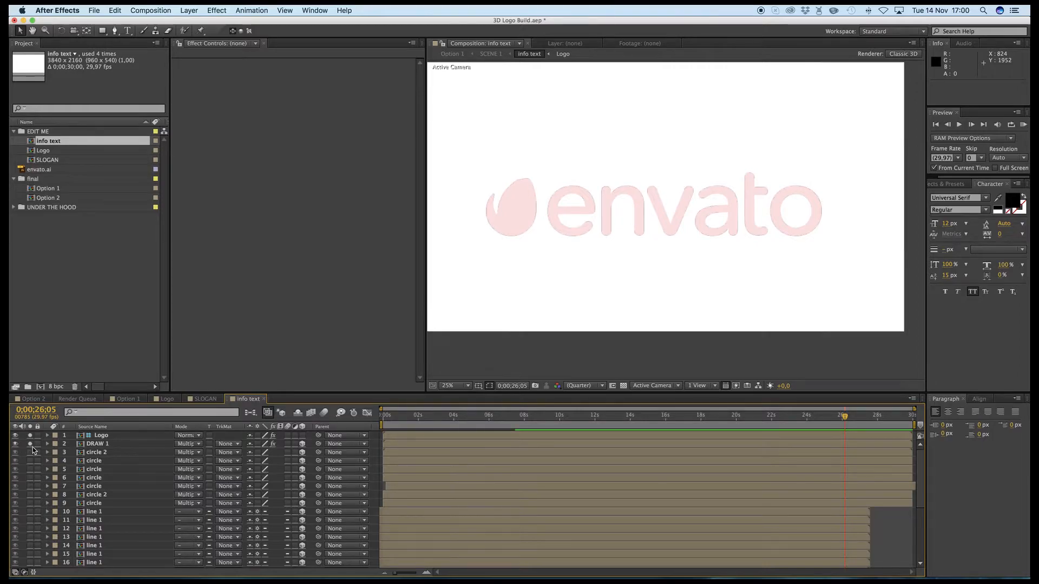
{"action": "left_click", "coordinate": [63, 447]}
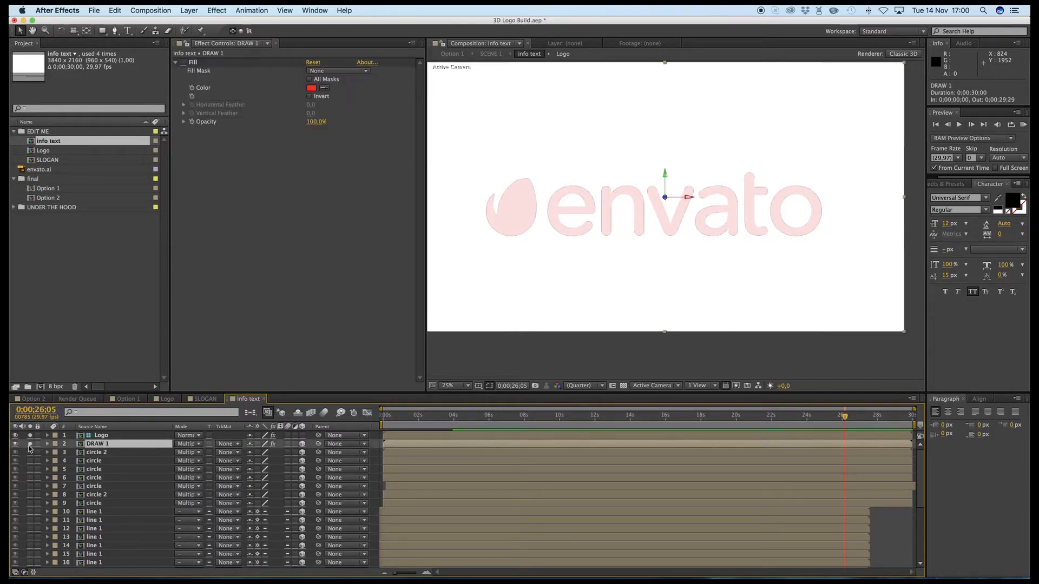
{"action": "left_click", "coordinate": [31, 442]}
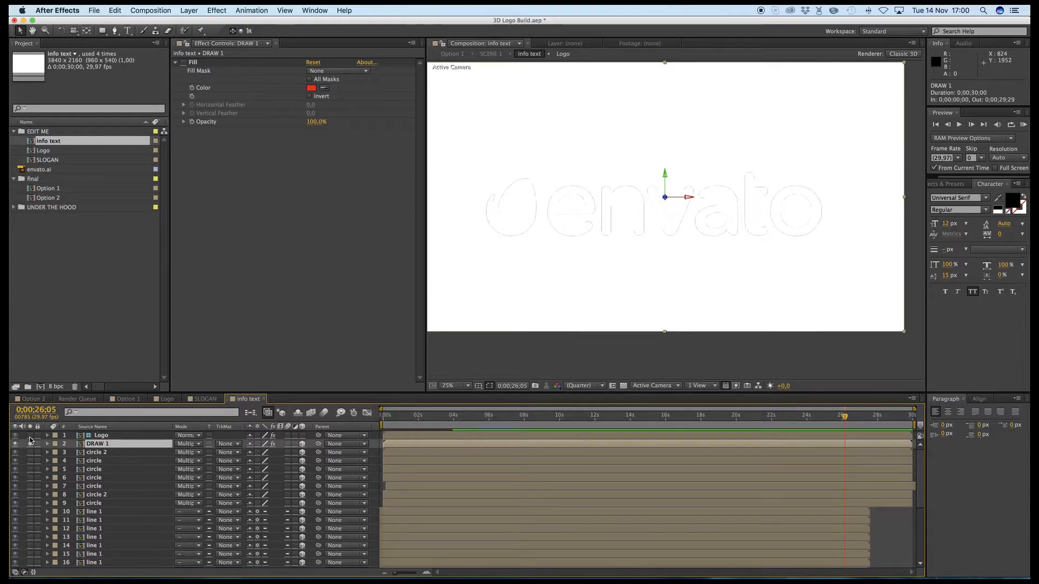
{"action": "left_click", "coordinate": [30, 436]}
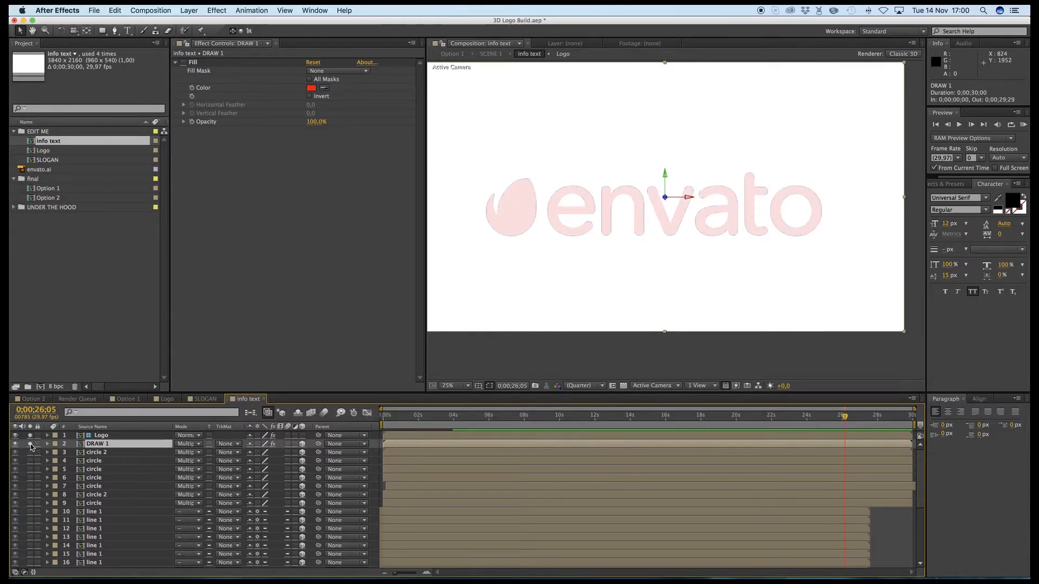
- Solo circle 2 on layer 3 with the logo and move it onto the letter "o", to about 2971, 1194.5
{"action": "left_click", "coordinate": [30, 453]}
{"action": "left_click", "coordinate": [704, 179]}
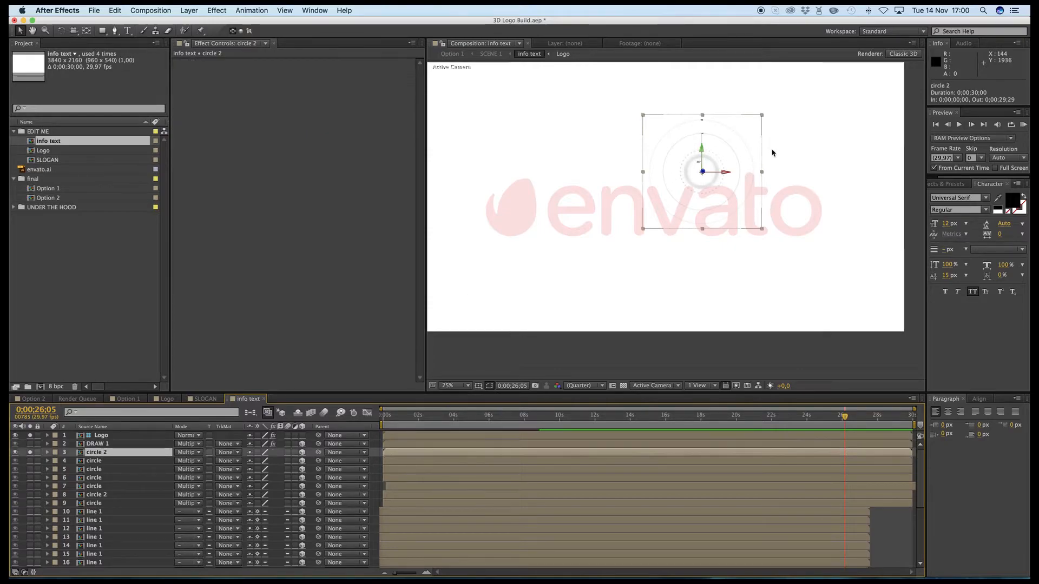
{"action": "left_click_drag", "start_coordinate": [843, 420], "coordinate": [652, 421]}
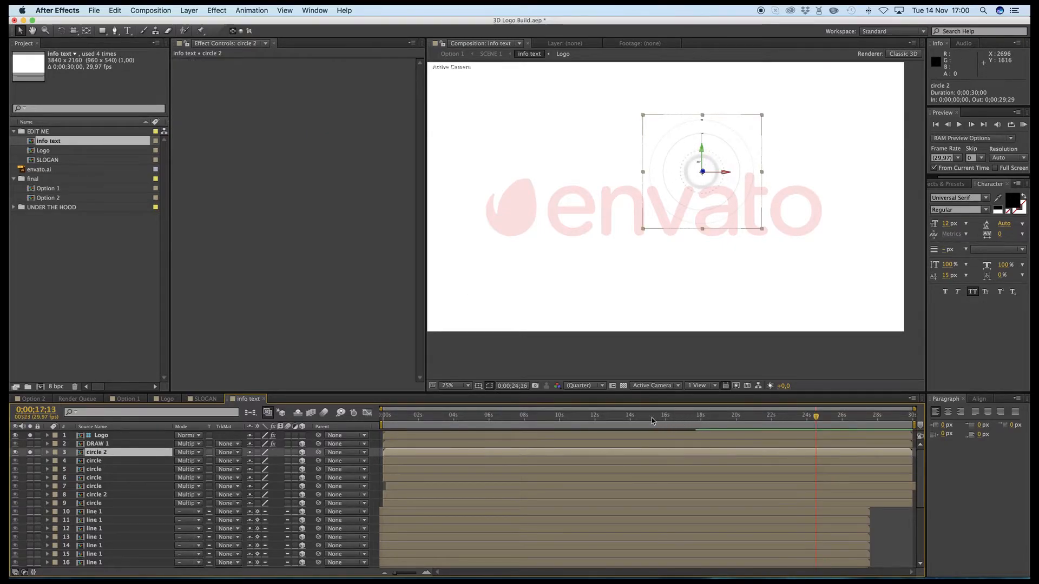
{"action": "left_click_drag", "start_coordinate": [489, 423], "coordinate": [705, 431]}
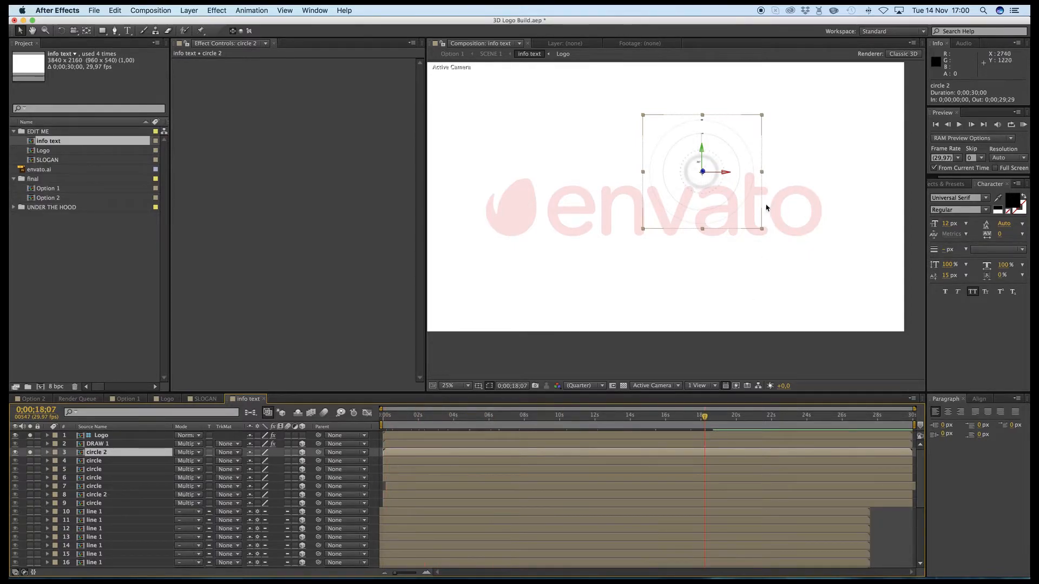
{"action": "left_click_drag", "start_coordinate": [724, 172], "coordinate": [815, 215]}
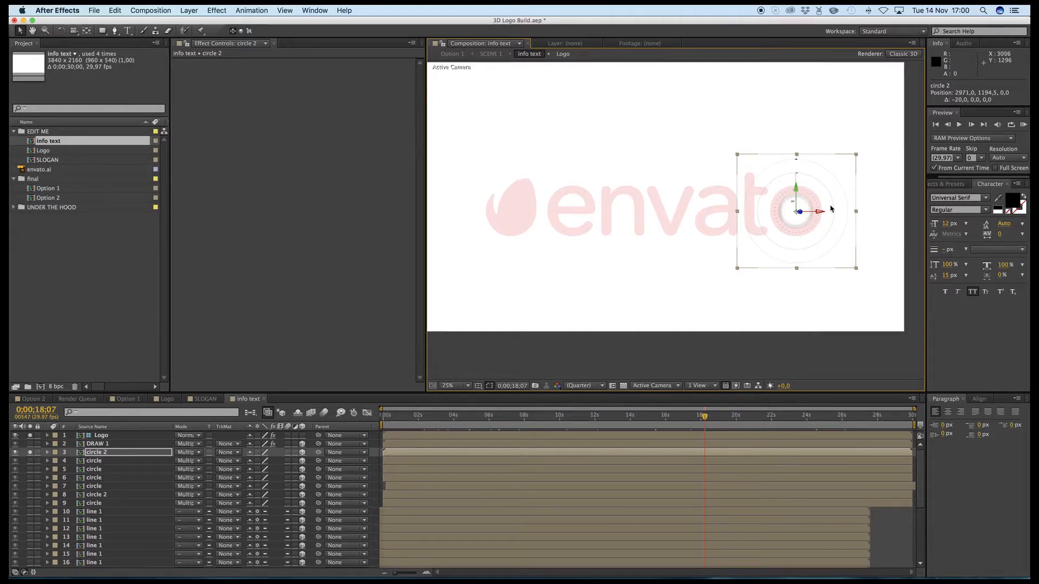
- Solo the circle on layer 4 instead of circle 2 and reveal its Time Remap keyframes
{"action": "left_click", "coordinate": [30, 454]}
{"action": "left_click", "coordinate": [31, 461]}
{"action": "left_click", "coordinate": [209, 464]}
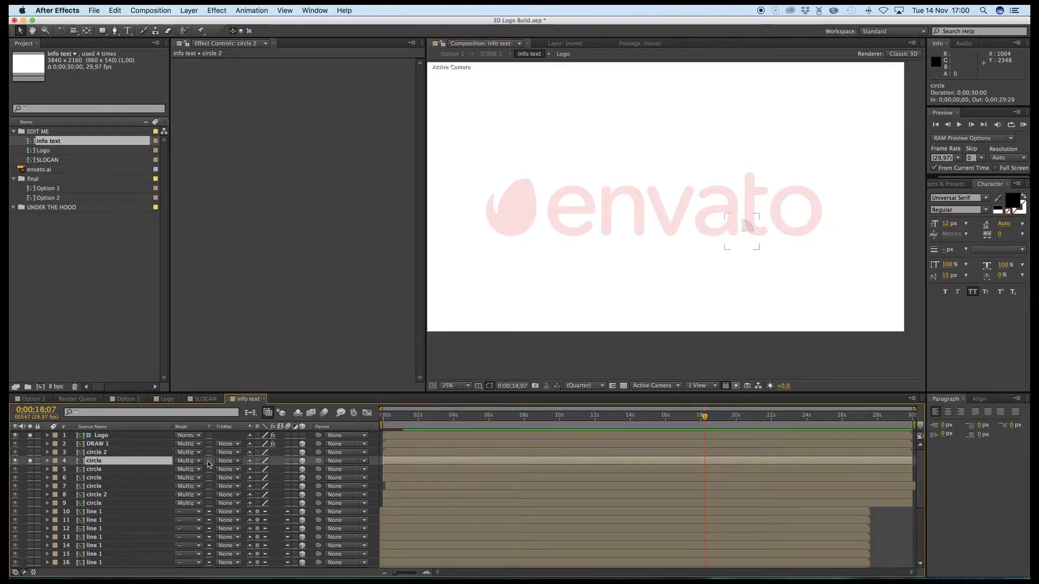
{"action": "left_click_drag", "start_coordinate": [666, 421], "coordinate": [625, 420]}
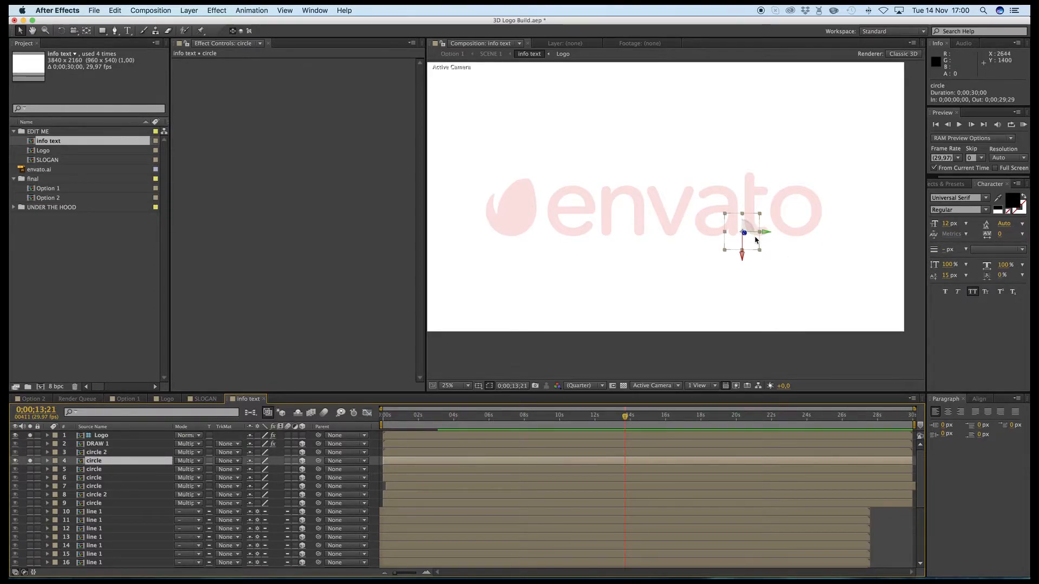
{"action": "scroll", "coordinate": [747, 223], "scroll_direction": "up", "scroll_amount": 1}
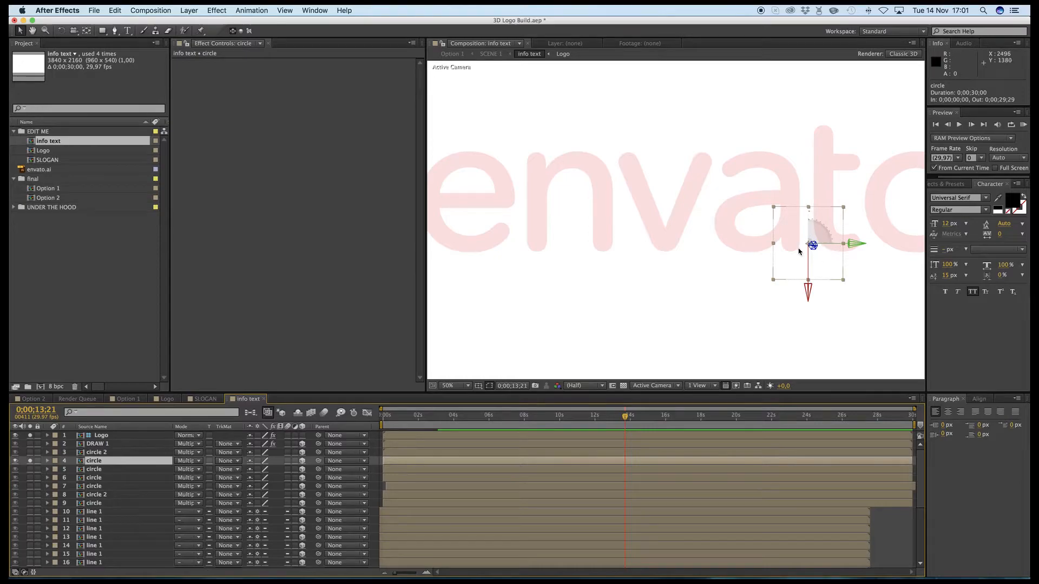
{"action": "left_click", "coordinate": [844, 418]}
{"action": "key", "text": "super+alt+t"}
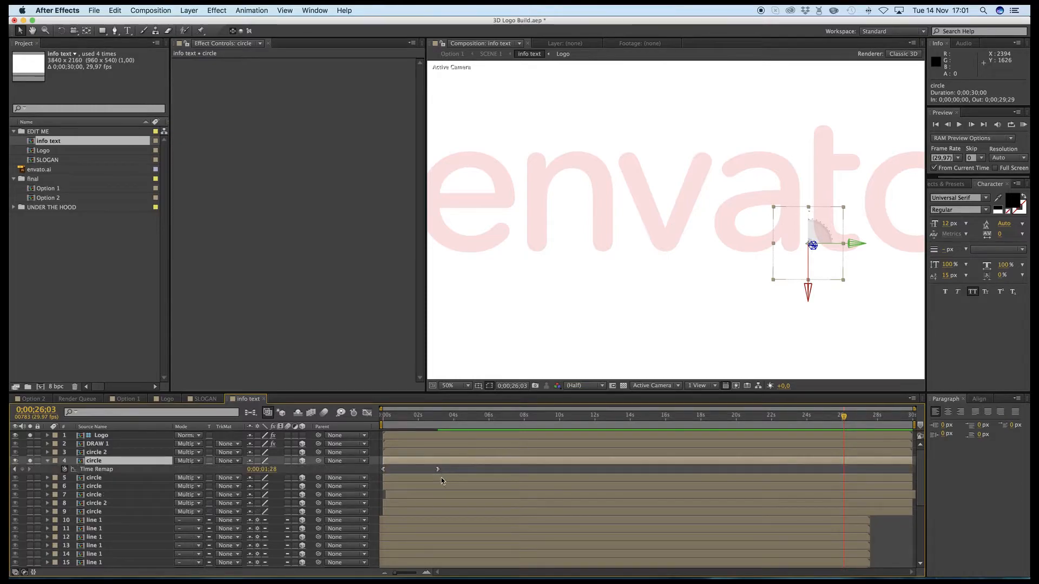
- Open the circle composition and examine Shape Layer 14's keyframes up to 0;00;06;00
{"action": "left_click", "coordinate": [435, 421]}
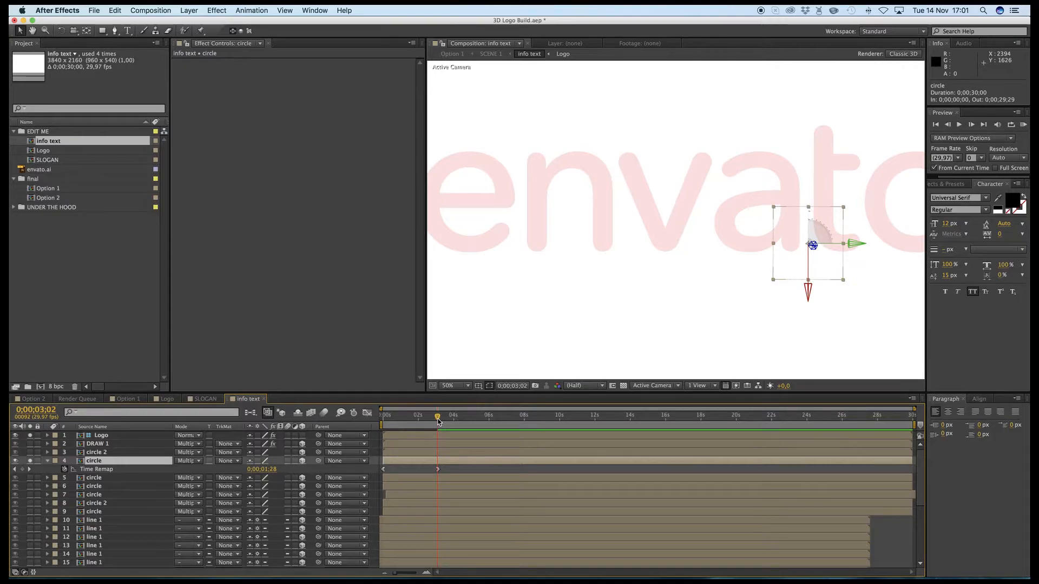
{"action": "double_click", "coordinate": [449, 464]}
{"action": "left_click", "coordinate": [573, 572]}
{"action": "mouse_move", "coordinate": [561, 419]}
{"action": "left_mouse_down"}
{"action": "mouse_move", "coordinate": [792, 431]}
{"action": "mouse_move", "coordinate": [635, 428]}
{"action": "left_mouse_up"}
{"action": "left_click", "coordinate": [130, 445]}
{"action": "key", "text": "u"}
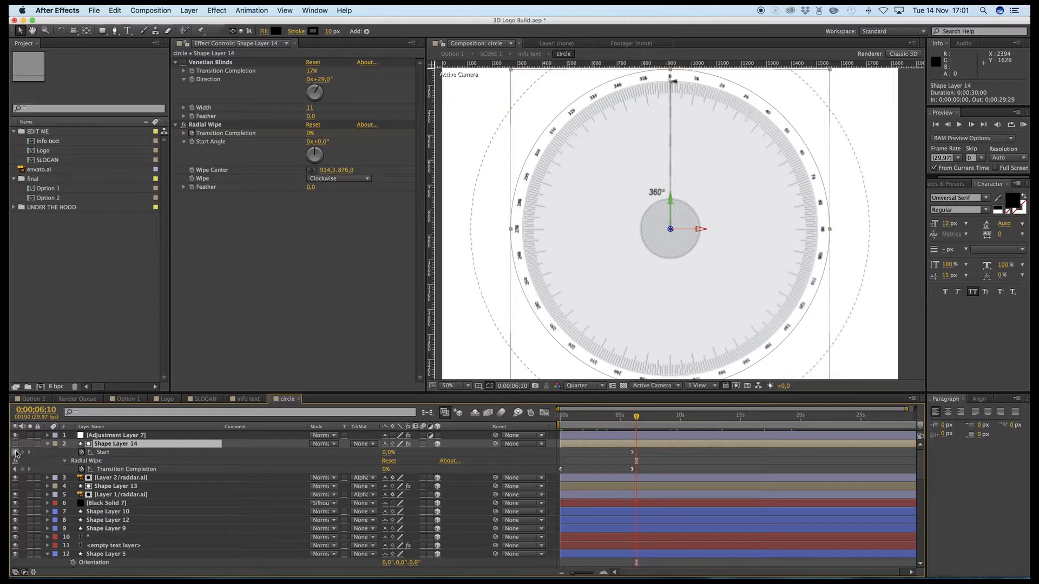
{"action": "left_click", "coordinate": [14, 452]}
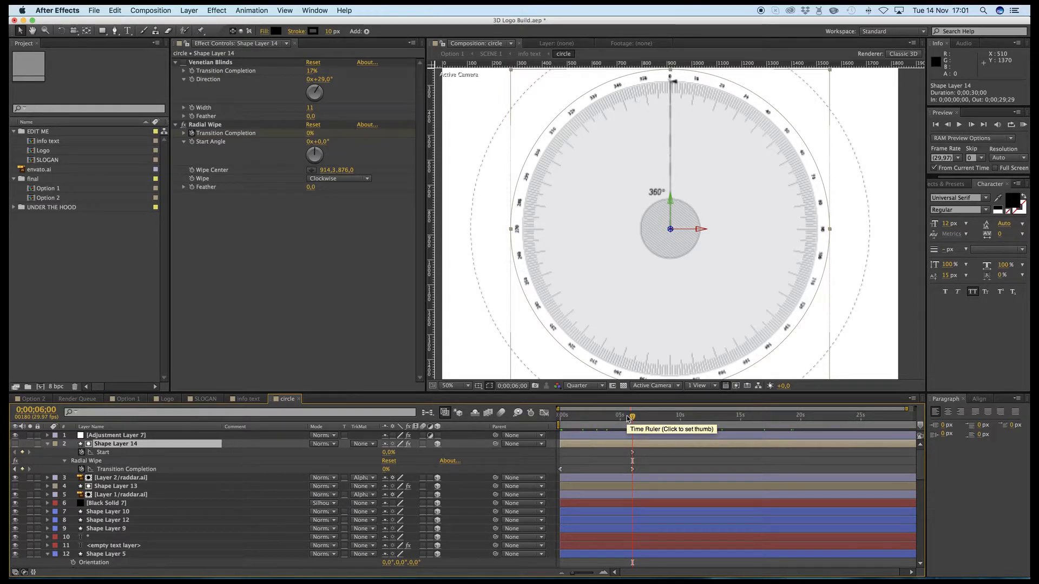
- Back in info text, at the layer 4 circle's second Time Remap keyframe, move the circle onto the letter "t", to about 2641, 1001.5
{"action": "left_click", "coordinate": [530, 53]}
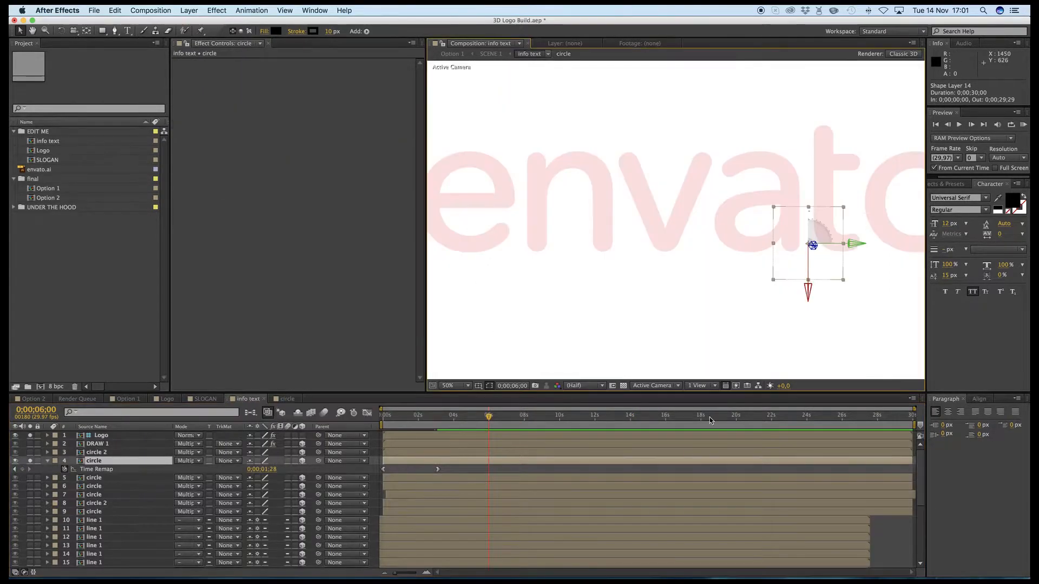
{"action": "left_click", "coordinate": [439, 420]}
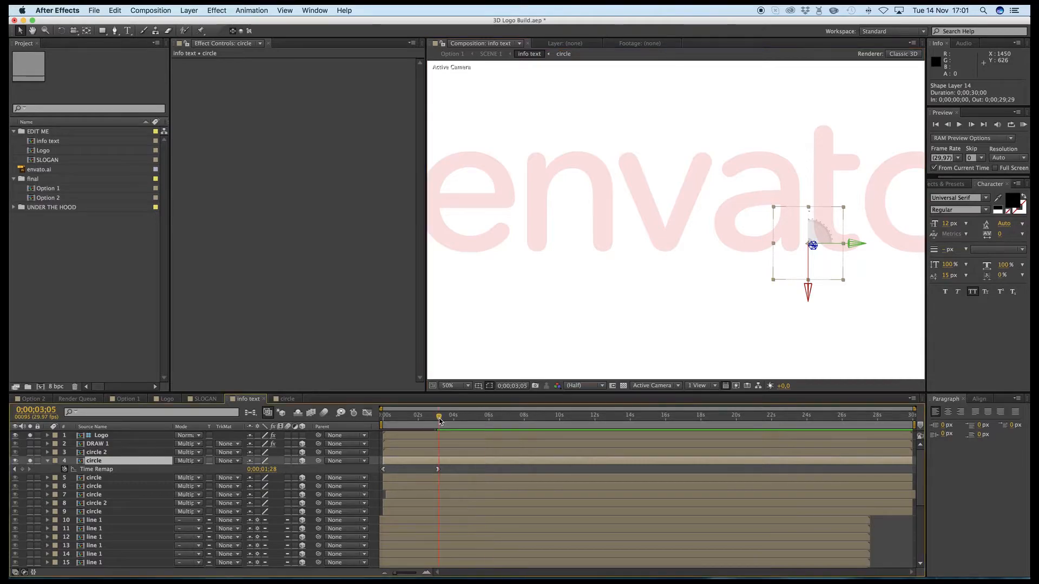
{"action": "left_click", "coordinate": [16, 469]}
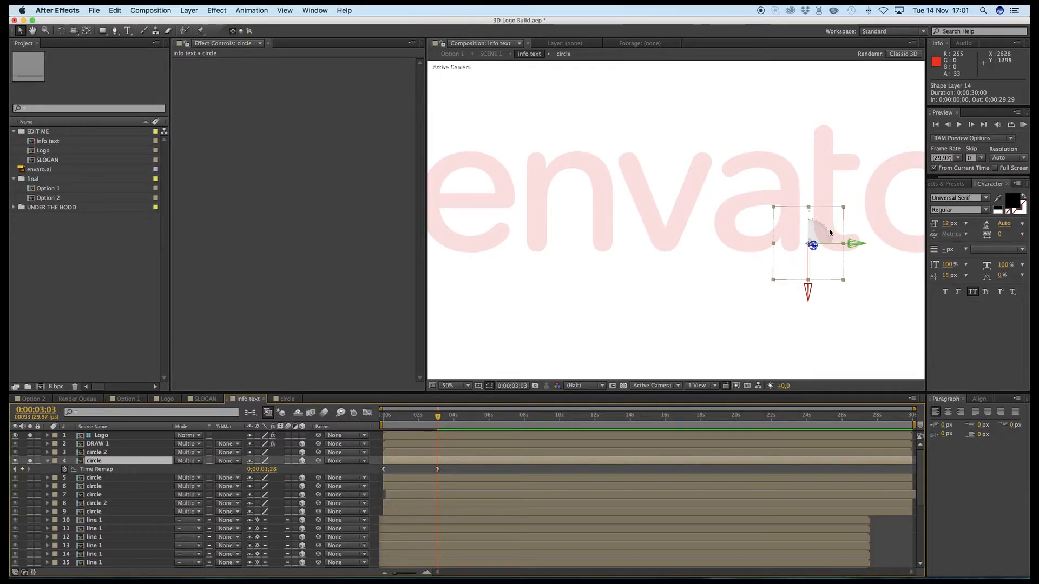
{"action": "left_click_drag", "start_coordinate": [814, 241], "coordinate": [841, 147]}
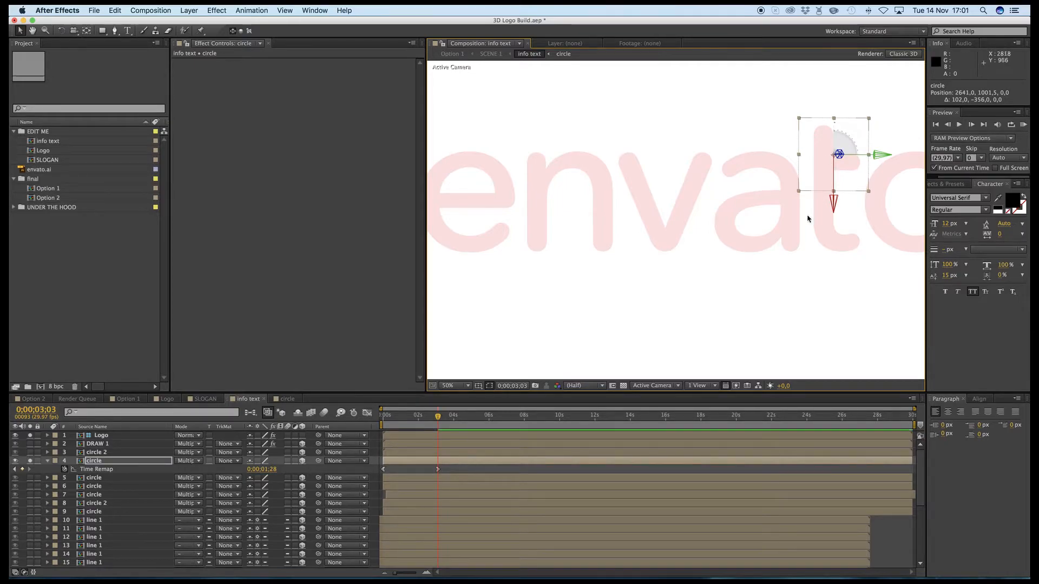
- Set the layer 4 circle's Time Remap value at 0;00;03;03 to 0;00;03;00
{"action": "left_click_drag", "start_coordinate": [266, 474], "coordinate": [284, 471]}
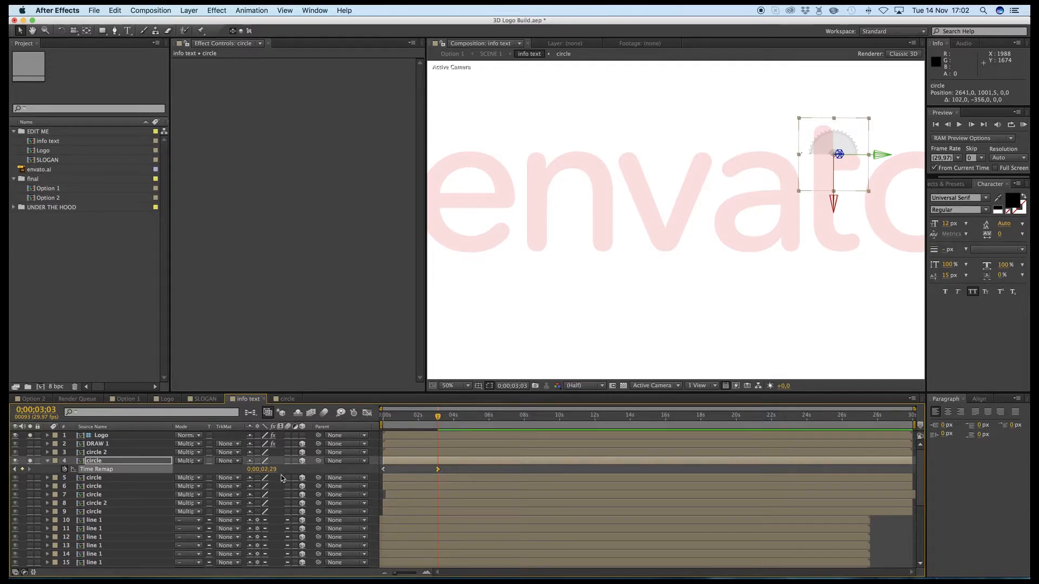
{"action": "left_click_drag", "start_coordinate": [269, 469], "coordinate": [279, 470]}
{"action": "left_click", "coordinate": [269, 470]}
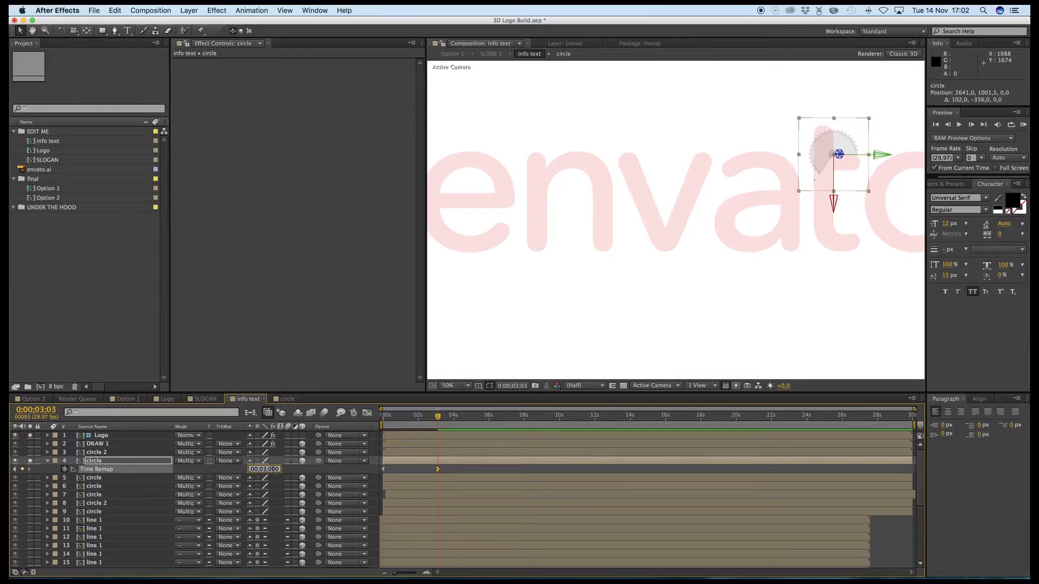
{"action": "key", "text": "Return"}
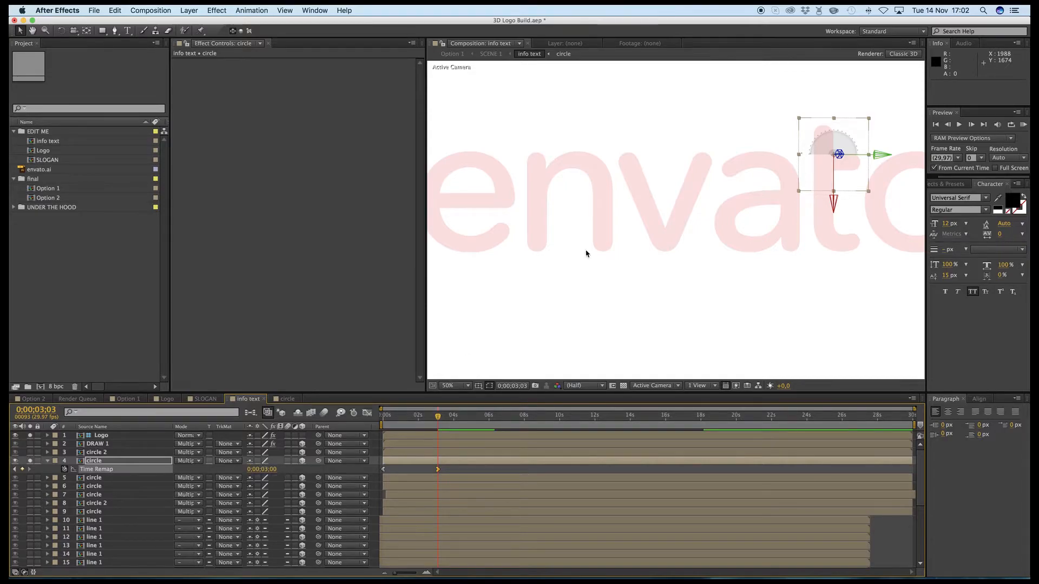
- Try a Time Remap value of 0;00;06;00 for the layer 4 circle at 0;00;03;03
{"action": "left_click", "coordinate": [265, 469]}
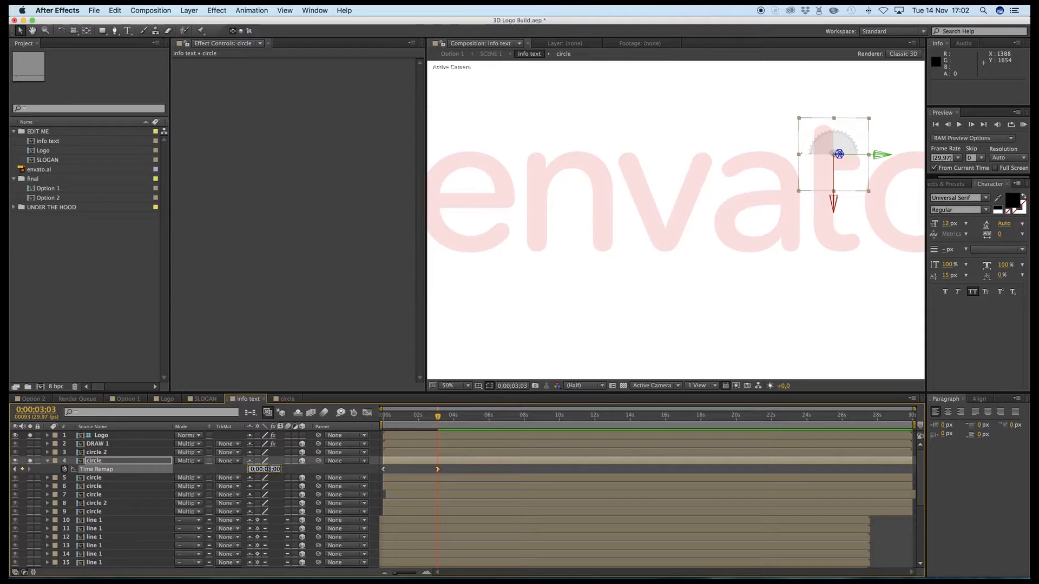
{"action": "key", "text": "BackSpace"}
{"action": "type", "text": "6"}
{"action": "key", "text": "Return"}
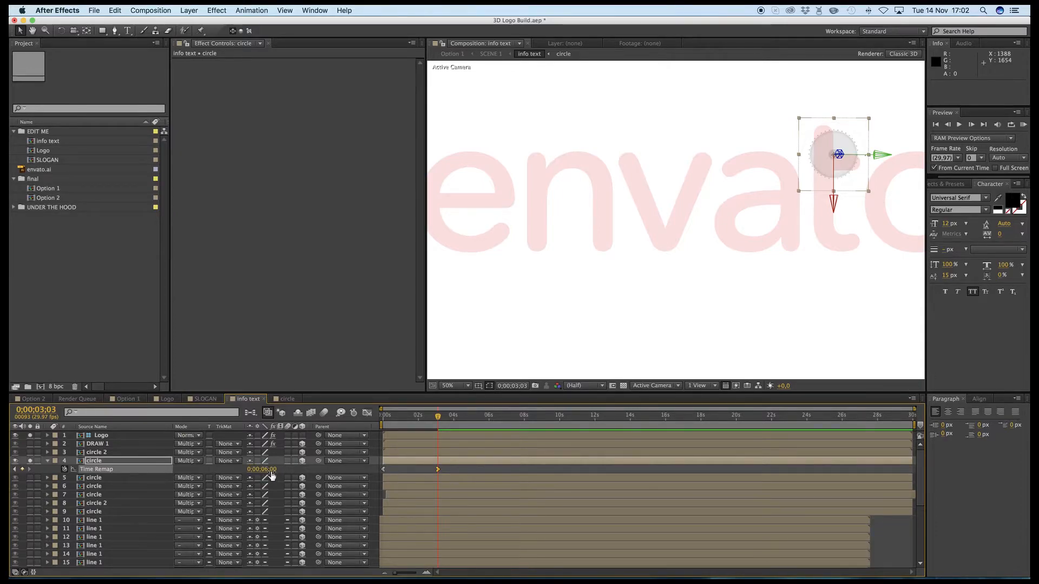
- Set the layer 4 circle's Time Remap value at 0;00;03;03 to 0;00;02;00 and dismiss the system notification
{"action": "left_click", "coordinate": [269, 470]}
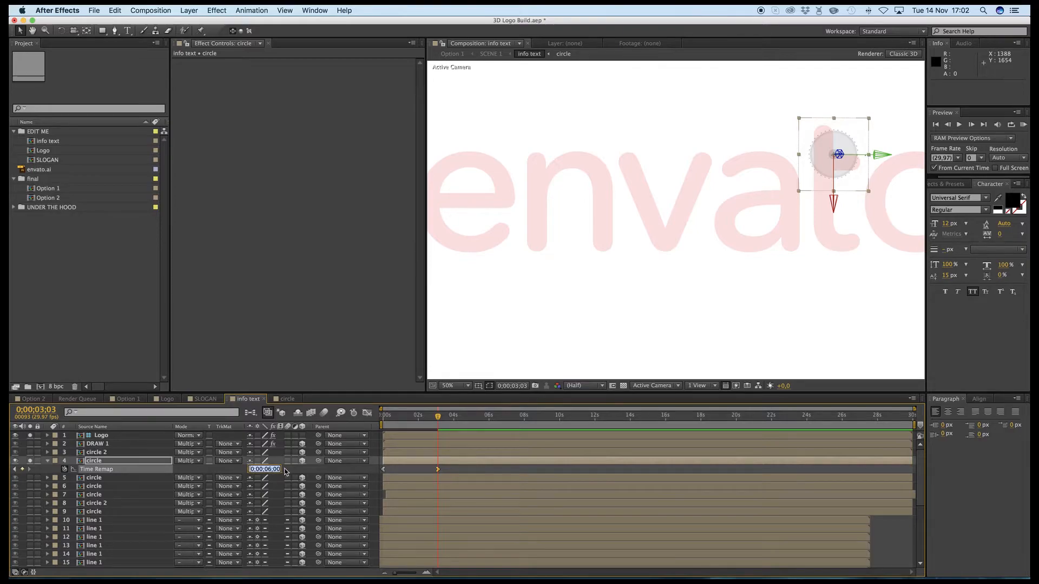
{"action": "left_click", "coordinate": [268, 469]}
{"action": "key", "text": "BackSpace"}
{"action": "type", "text": "1"}
{"action": "type", "text": "2"}
{"action": "key", "text": "Return"}
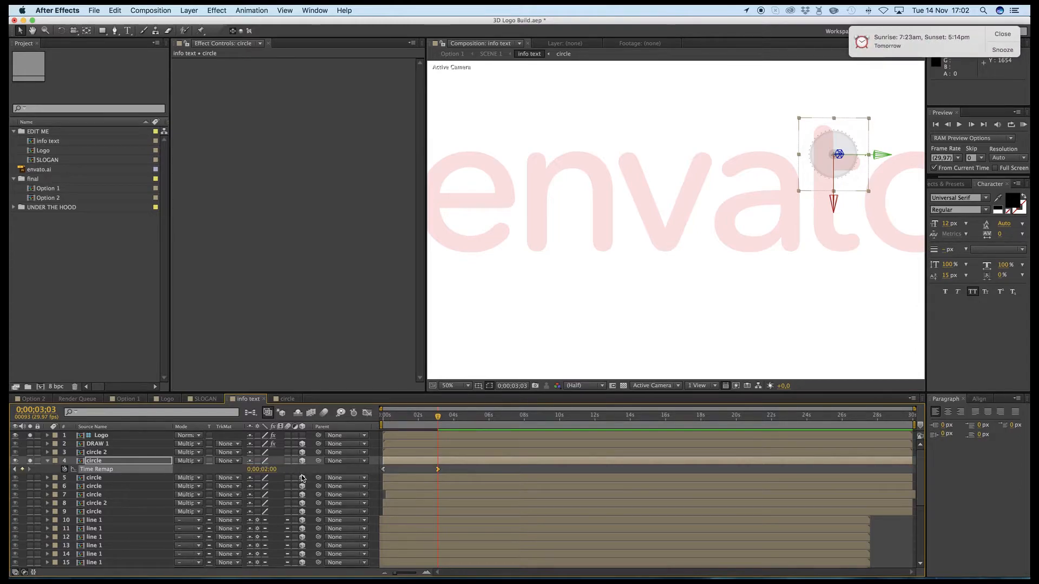
{"action": "left_click", "coordinate": [1002, 36]}
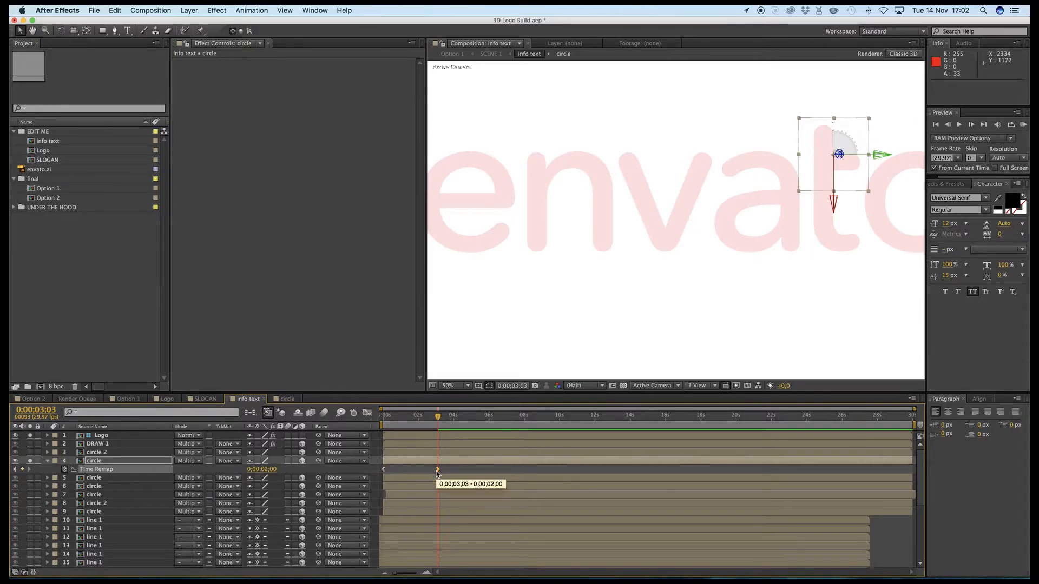
- Solo the circle on layer 5 instead of layer 4 and reveal its Time Remap keyframes
{"action": "left_click", "coordinate": [27, 461]}
{"action": "left_click", "coordinate": [30, 479]}
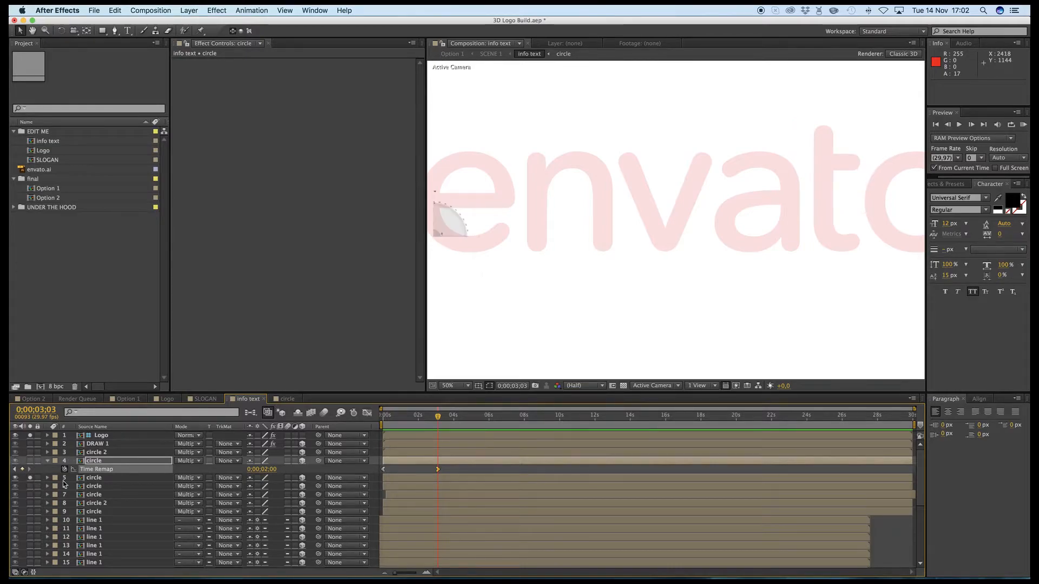
{"action": "left_click", "coordinate": [93, 479]}
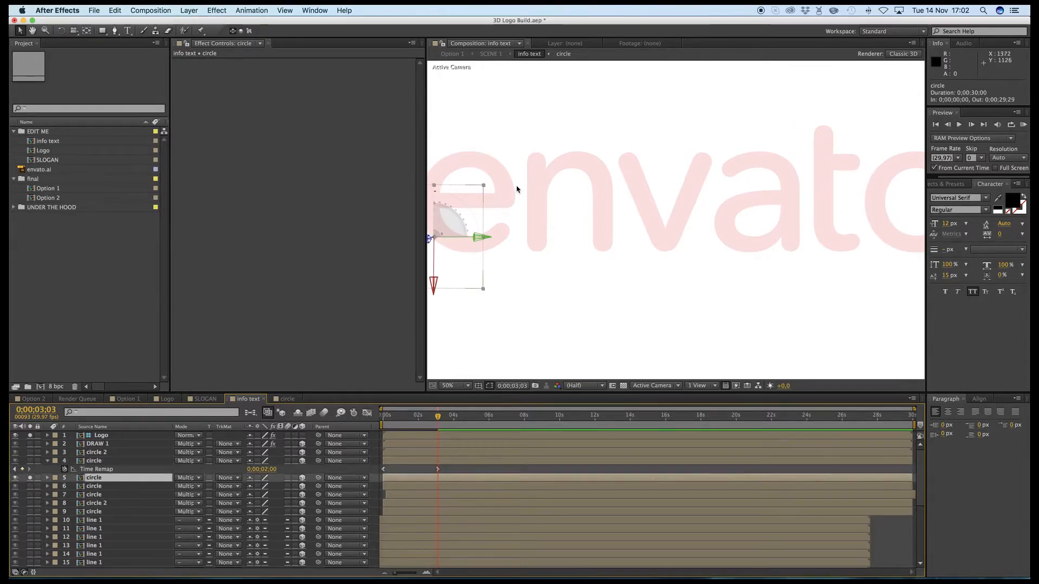
{"action": "key", "text": "h"}
{"action": "left_click_drag", "start_coordinate": [495, 194], "coordinate": [578, 182]}
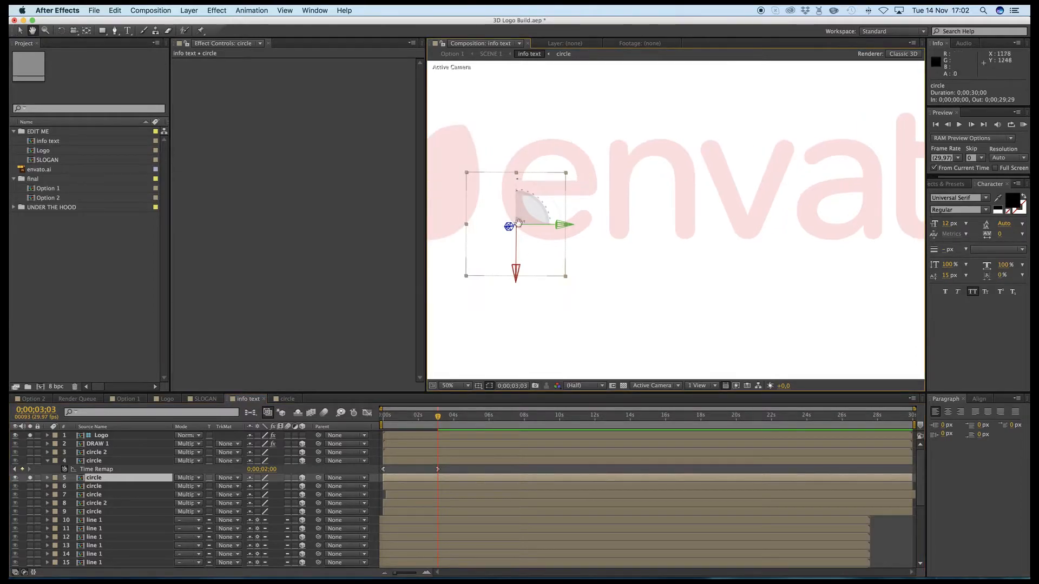
{"action": "key", "text": "v"}
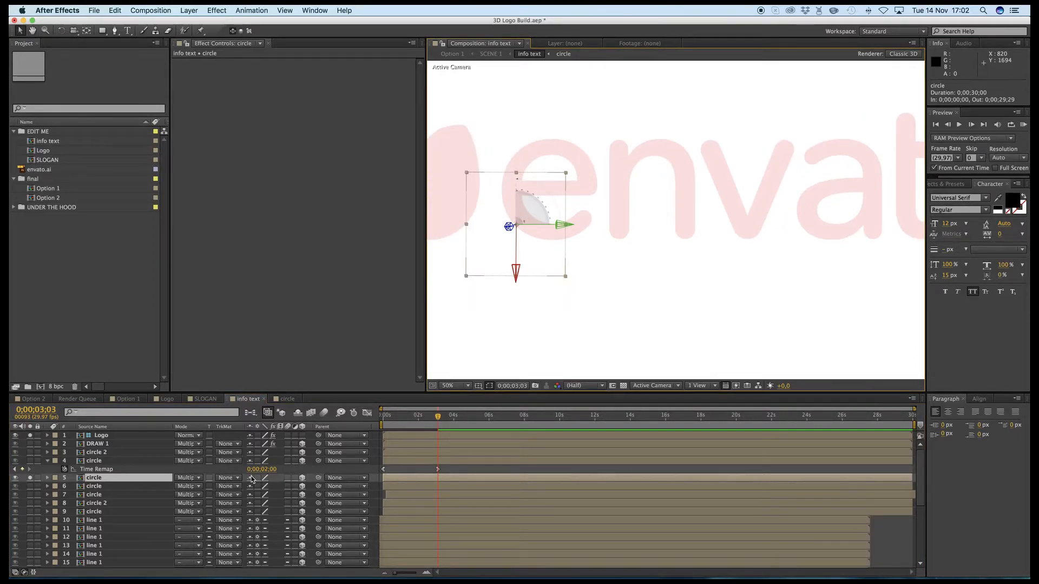
{"action": "key", "text": "u"}
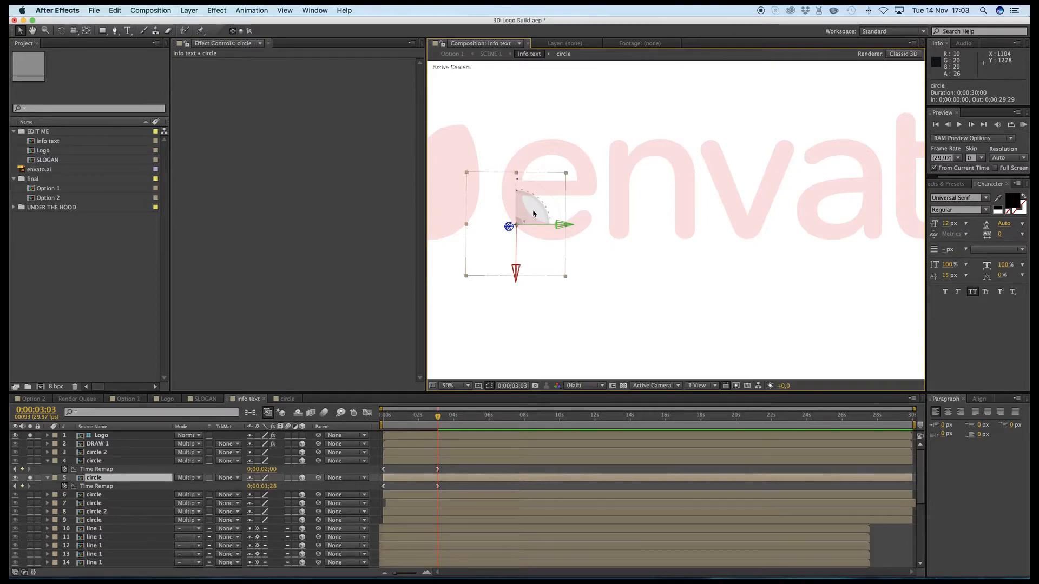
- Set the layer 5 circle's Time Remap value at 0;00;03;03 to 0;00;03;00
{"action": "left_click", "coordinate": [265, 486]}
{"action": "left_click", "coordinate": [267, 486]}
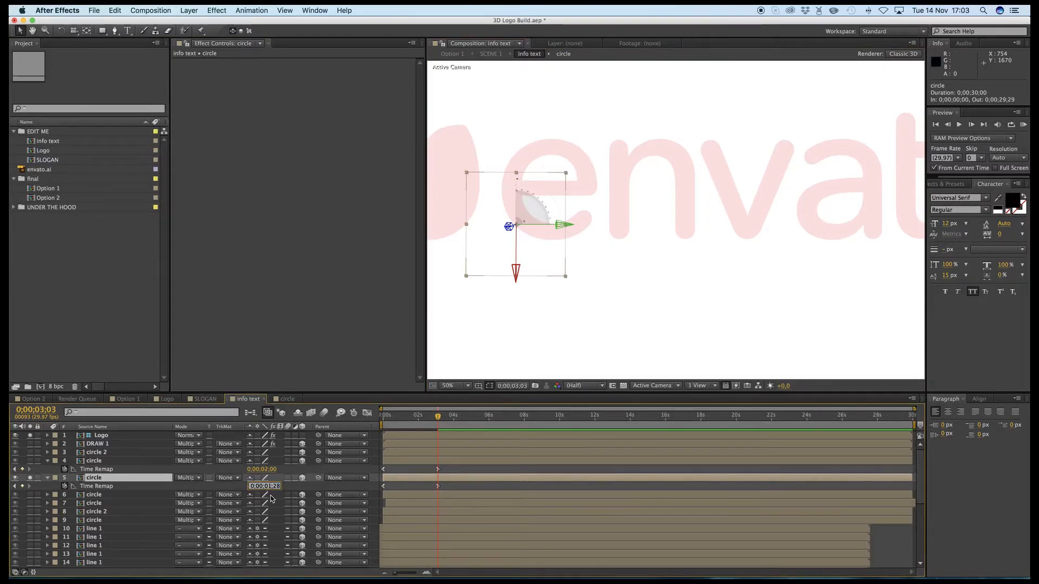
{"action": "key", "text": "BackSpace"}
{"action": "type", "text": "3"}
{"action": "key", "text": "Right"}
{"action": "key", "text": "Right"}
{"action": "key", "text": "Right"}
{"action": "key", "text": "BackSpace"}
{"action": "type", "text": "0"}
{"action": "key", "text": "Return"}
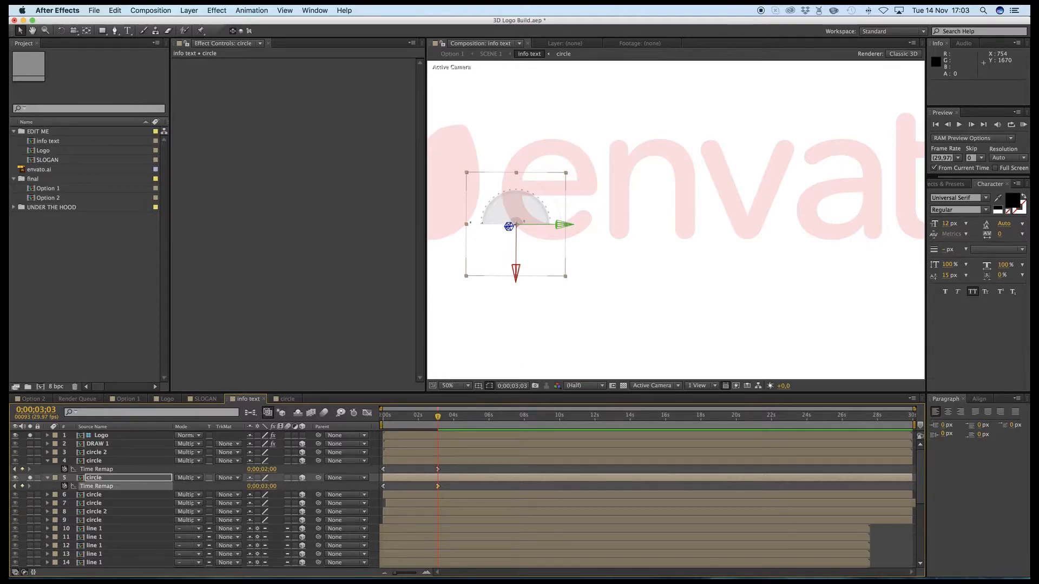
- Move the layer 5 circle onto the upper part of the letter "e", to about 1173, 1159.3, and scale it to about 18.7%
{"action": "left_click_drag", "start_coordinate": [529, 209], "coordinate": [563, 163]}
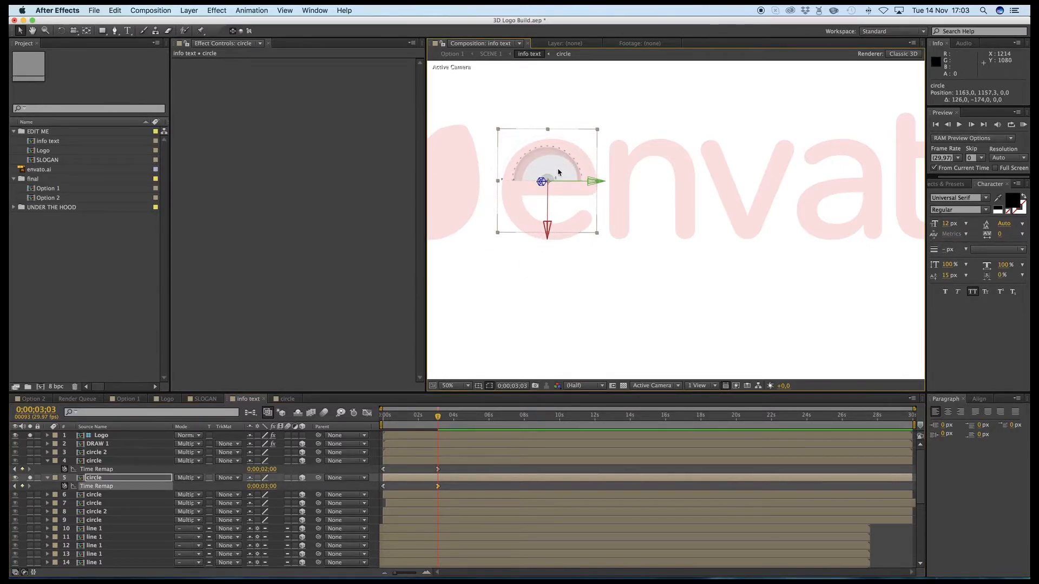
{"action": "key", "text": "s"}
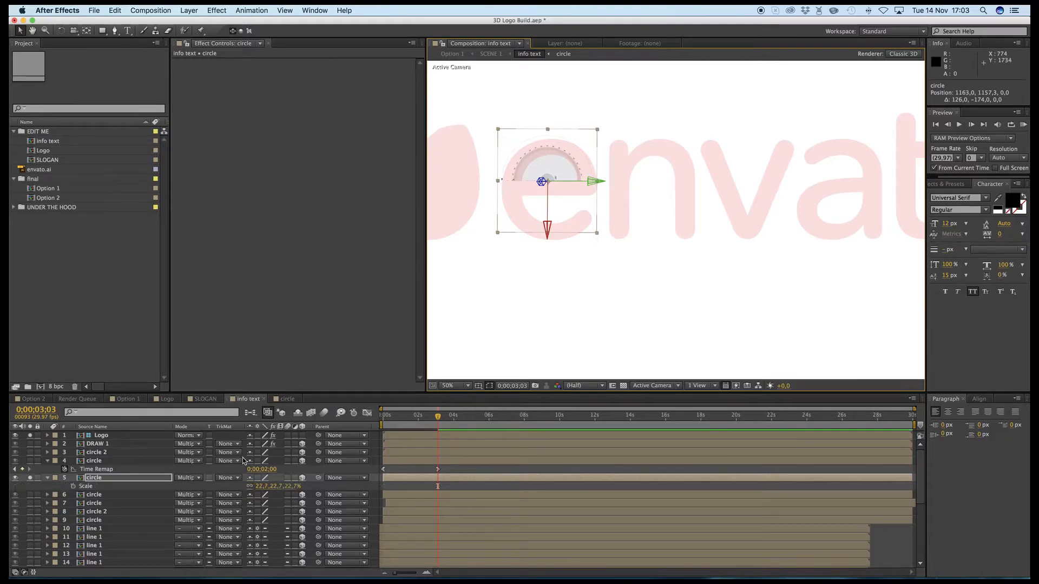
{"action": "left_click_drag", "start_coordinate": [264, 487], "coordinate": [265, 487]}
{"action": "left_click_drag", "start_coordinate": [554, 166], "coordinate": [557, 166]}
- Shrink the layer 5 circle to about 12.8% so it fits inside the upper opening of the "e"
{"action": "left_click_drag", "start_coordinate": [552, 264], "coordinate": [617, 294]}
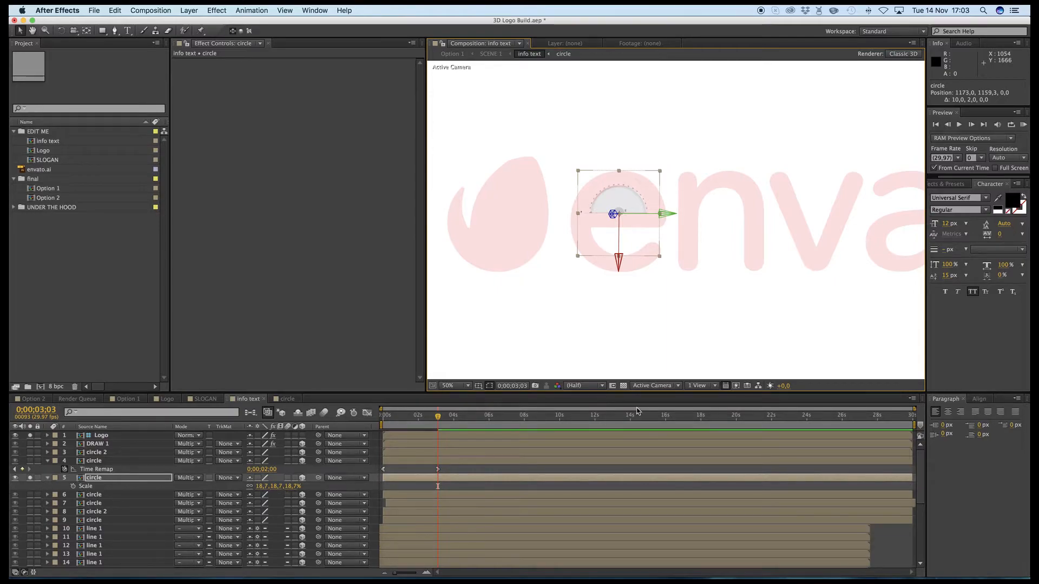
{"action": "key", "text": "comma"}
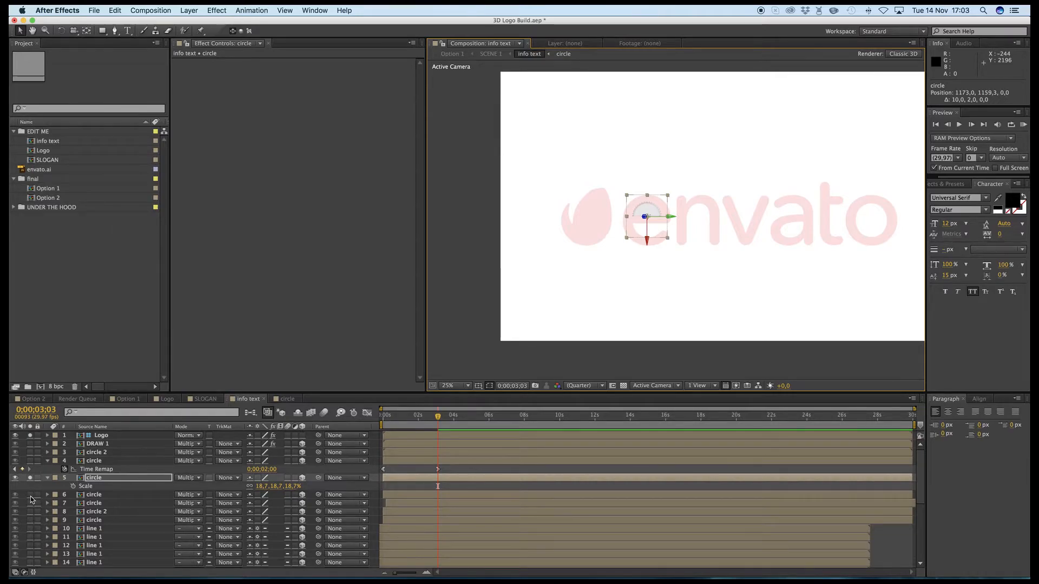
{"action": "key", "text": "period"}
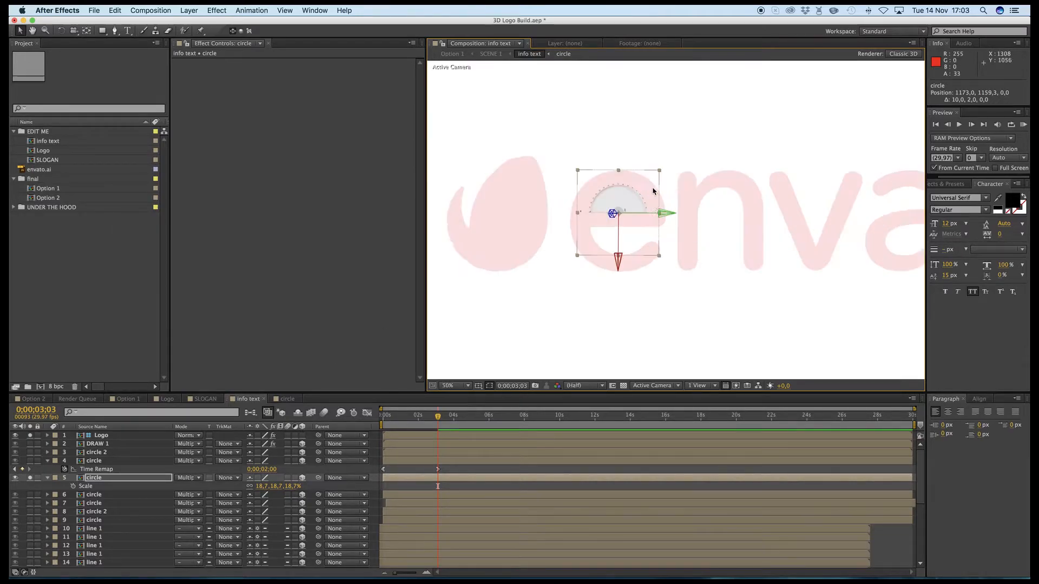
{"action": "key", "text": "period"}
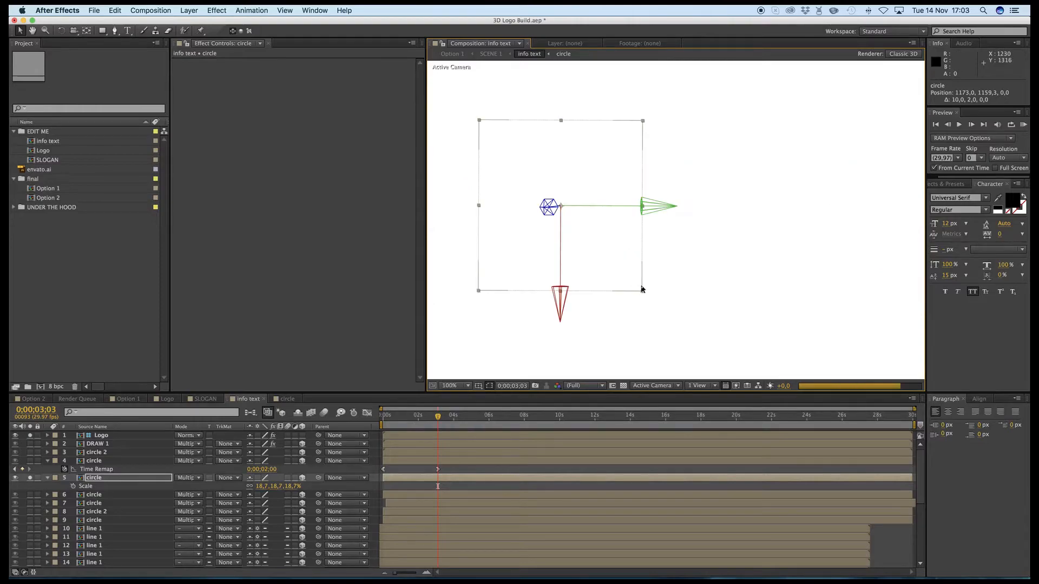
{"action": "left_click_drag", "start_coordinate": [642, 292], "coordinate": [617, 281]}
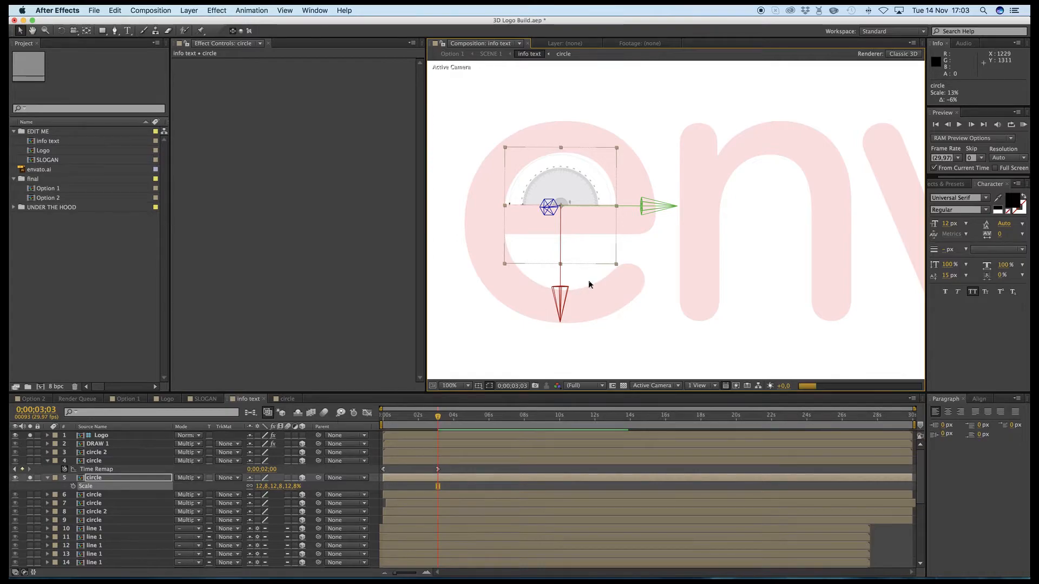
{"action": "key", "text": "comma"}
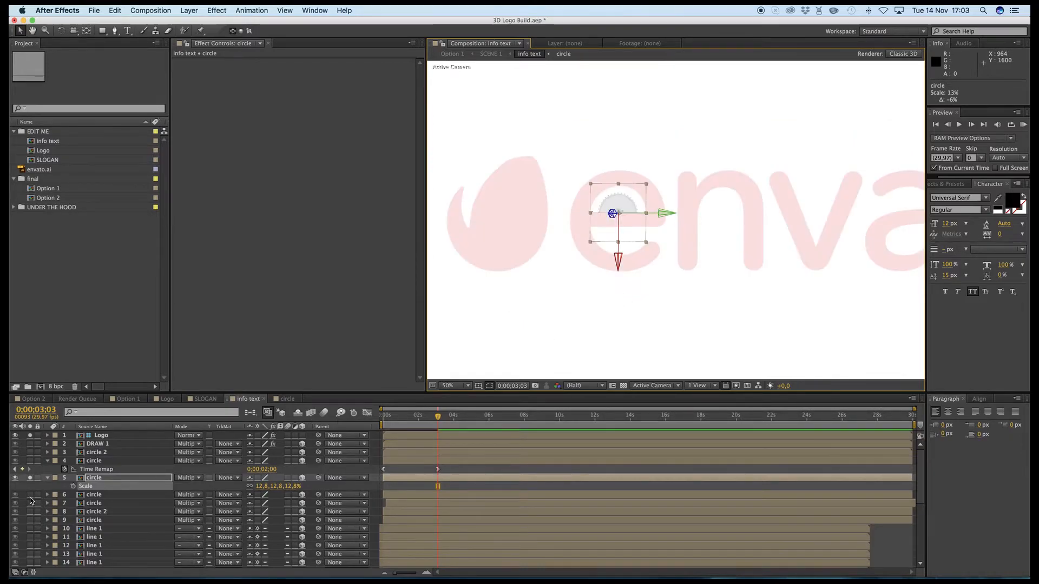
- Solo the circle on layer 6 instead of layer 5, reveal its Time Remap keyframes and go to the second one at 0;00;09;16
{"action": "left_click", "coordinate": [30, 497]}
{"action": "left_click", "coordinate": [30, 478]}
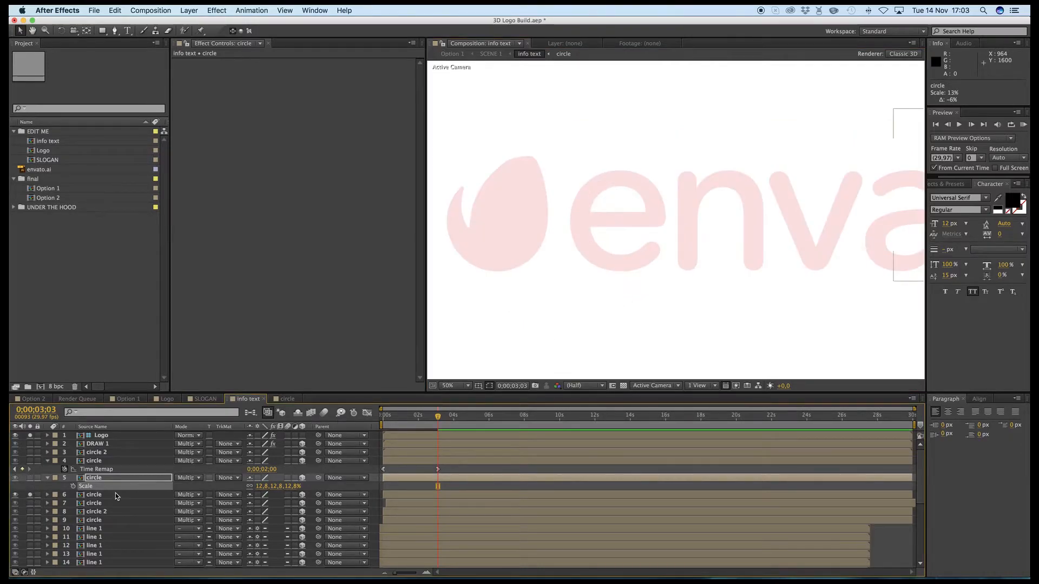
{"action": "left_click", "coordinate": [115, 497]}
{"action": "left_click_drag", "start_coordinate": [819, 225], "coordinate": [551, 234]}
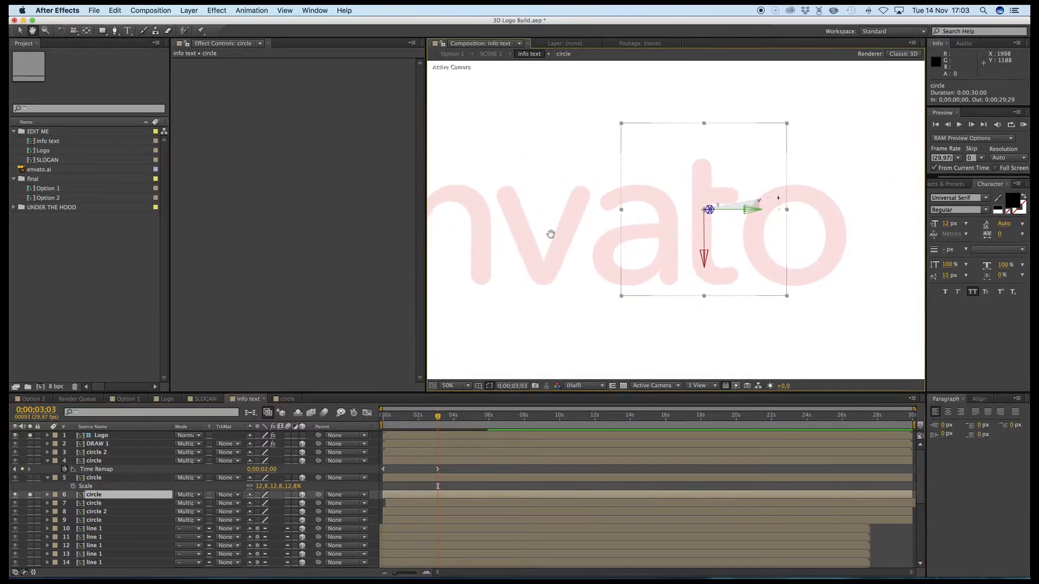
{"action": "key", "text": "v"}
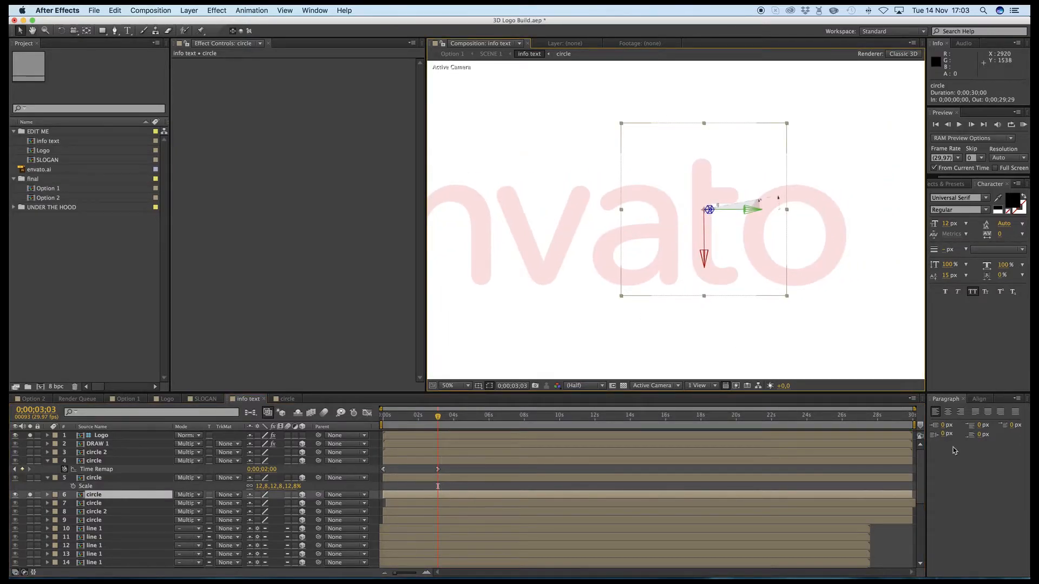
{"action": "left_click", "coordinate": [846, 422]}
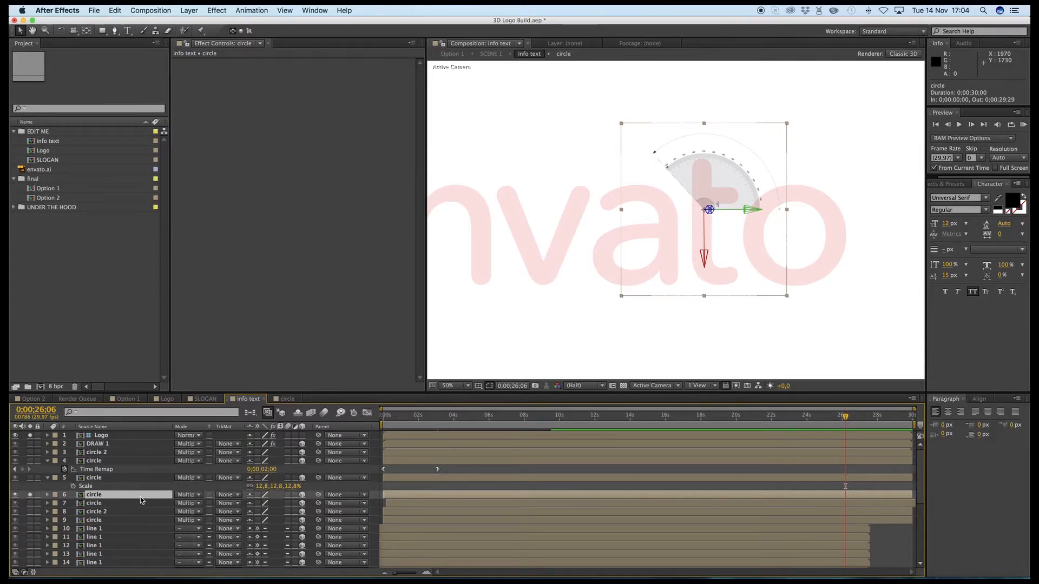
{"action": "key", "text": "super+alt+t"}
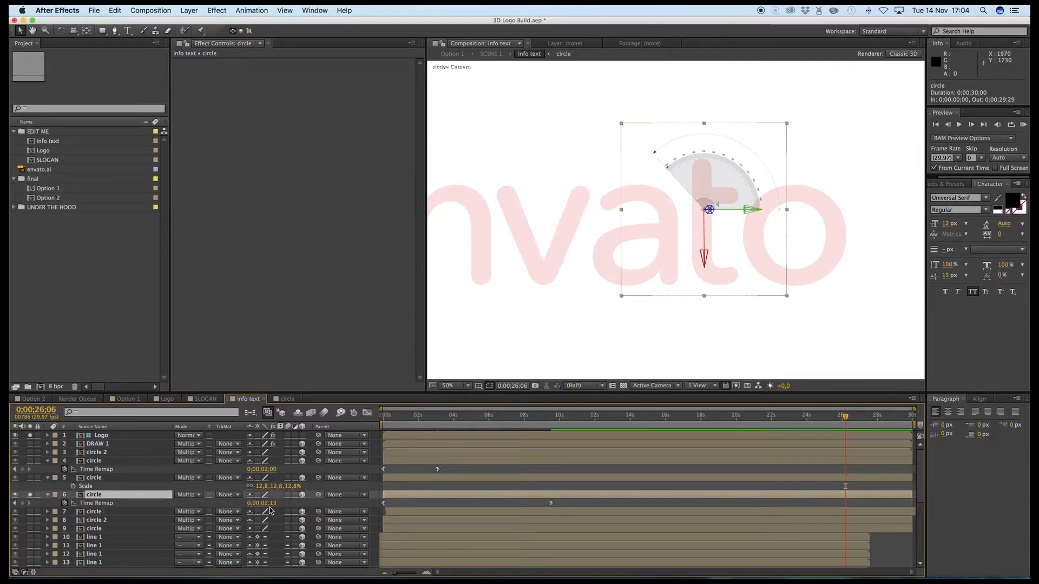
{"action": "left_click", "coordinate": [553, 422]}
- Move the layer 6 circle so its centre sits at the base of the letter "v", to about 1964.9, 1296.9
{"action": "left_click_drag", "start_coordinate": [707, 185], "coordinate": [538, 266]}
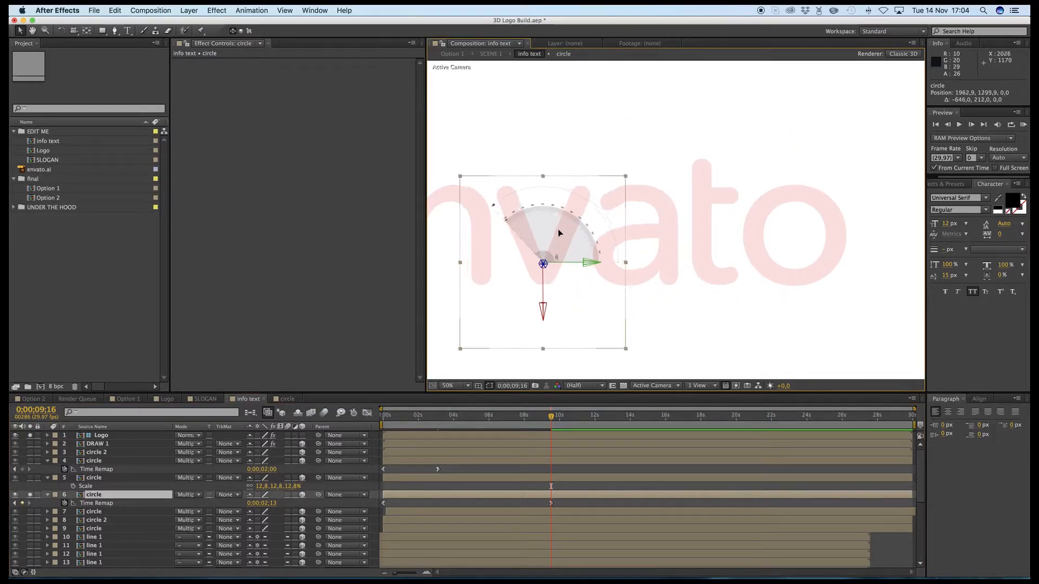
{"action": "scroll", "coordinate": [537, 271], "scroll_direction": "up", "scroll_amount": 4}
{"action": "key", "text": "h"}
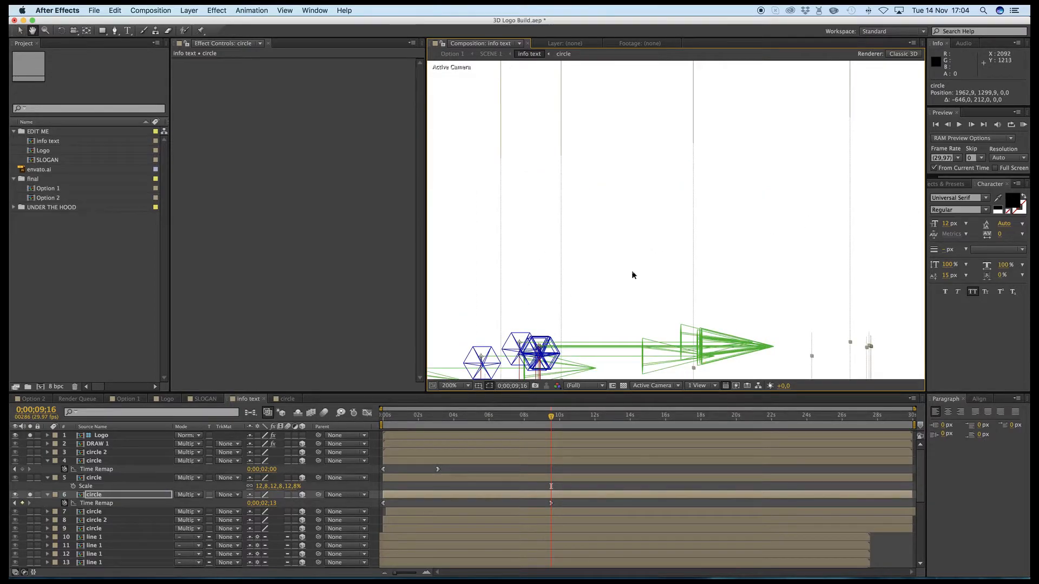
{"action": "key", "text": "v"}
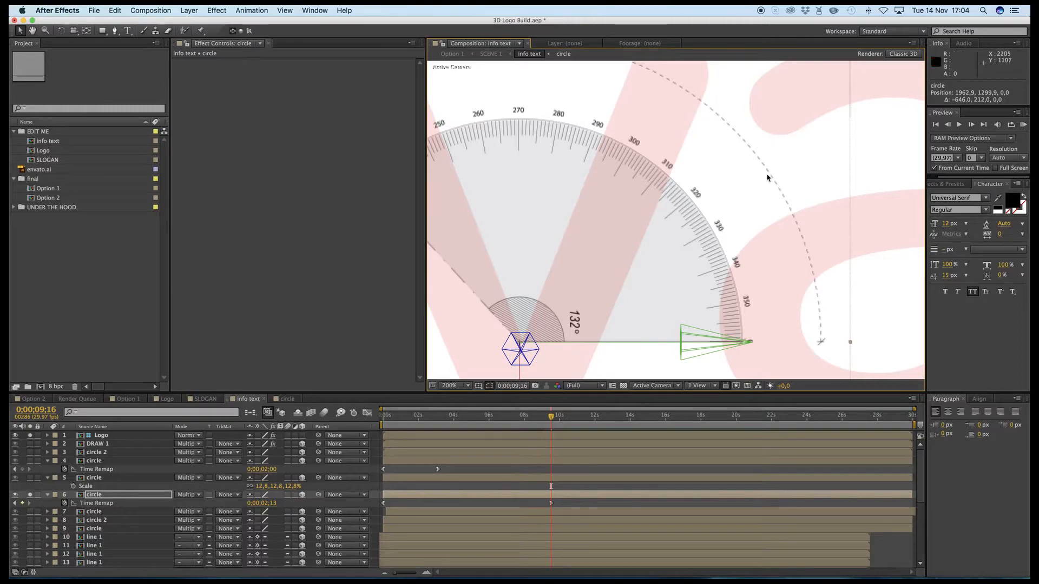
{"action": "key", "text": "h"}
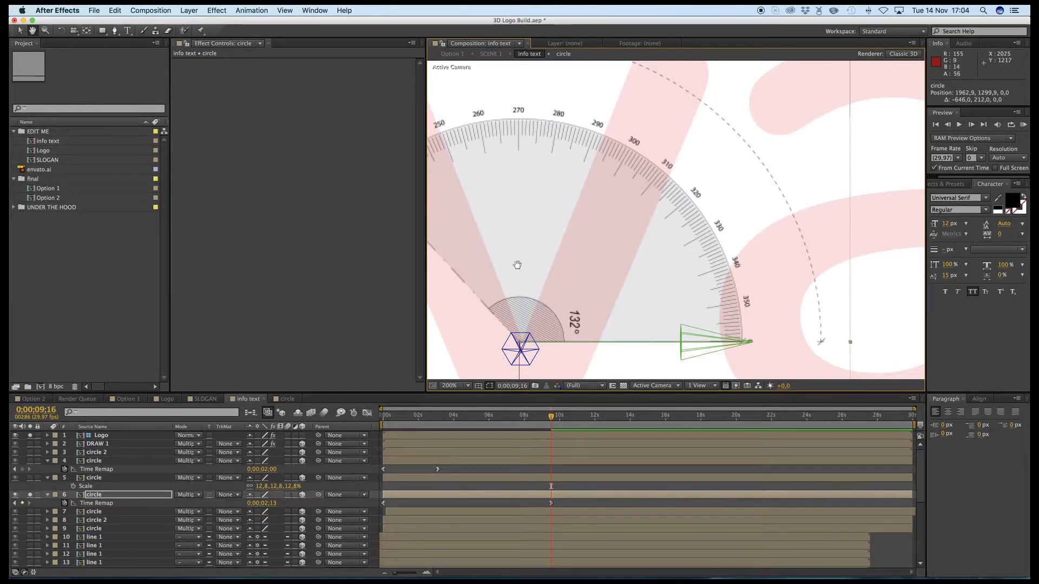
{"action": "left_click_drag", "start_coordinate": [515, 278], "coordinate": [631, 228]}
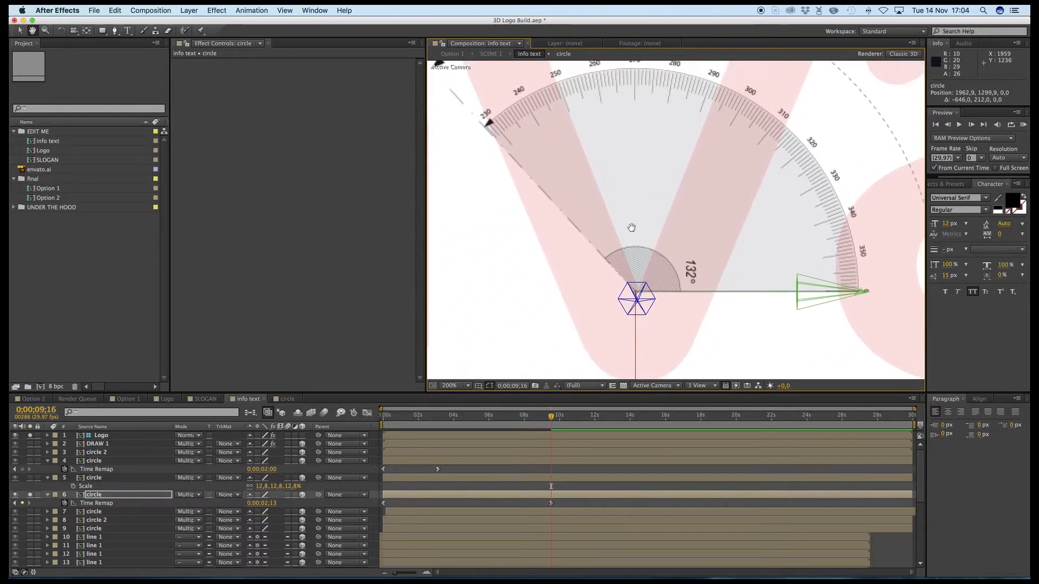
{"action": "key", "text": "v"}
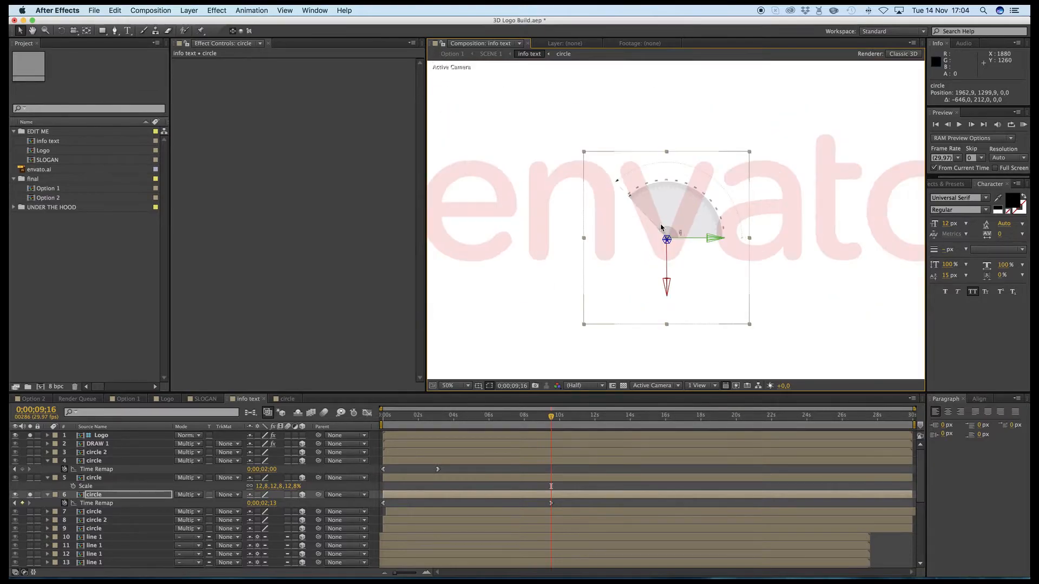
{"action": "left_click_drag", "start_coordinate": [653, 266], "coordinate": [654, 263]}
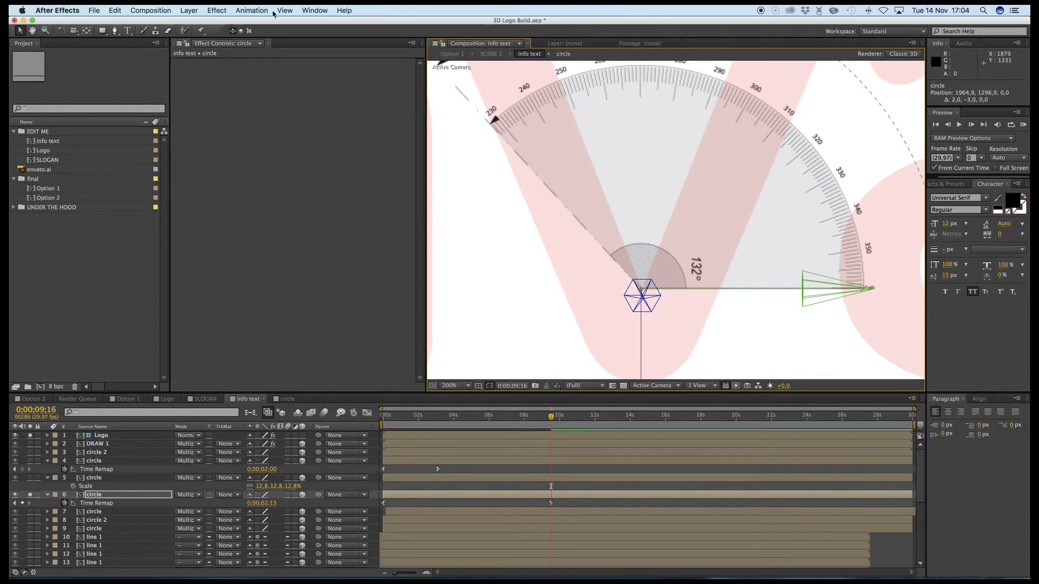
- Rotate the layer 6 circle to a Z orientation of about 338.3° along the "v" and set its Time Remap value to 0;00;02;01
{"action": "left_click", "coordinate": [60, 31]}
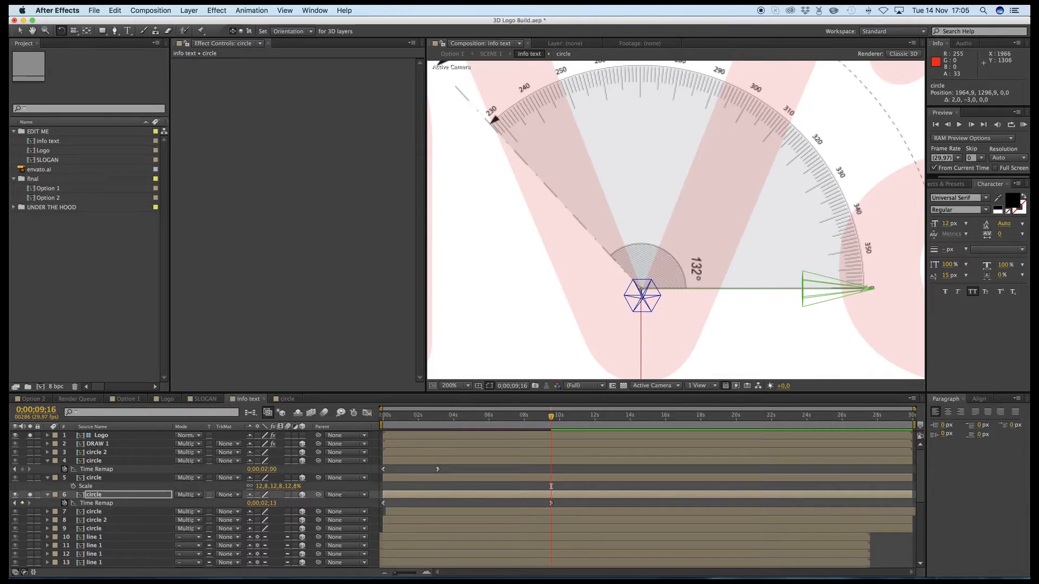
{"action": "left_click_drag", "start_coordinate": [645, 306], "coordinate": [577, 303]}
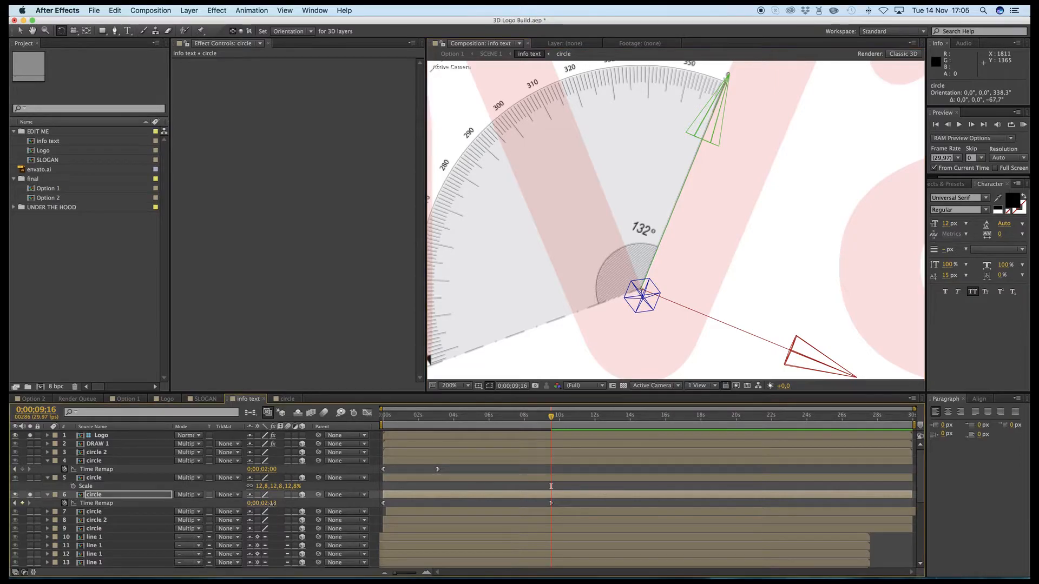
{"action": "left_click_drag", "start_coordinate": [269, 503], "coordinate": [268, 504]}
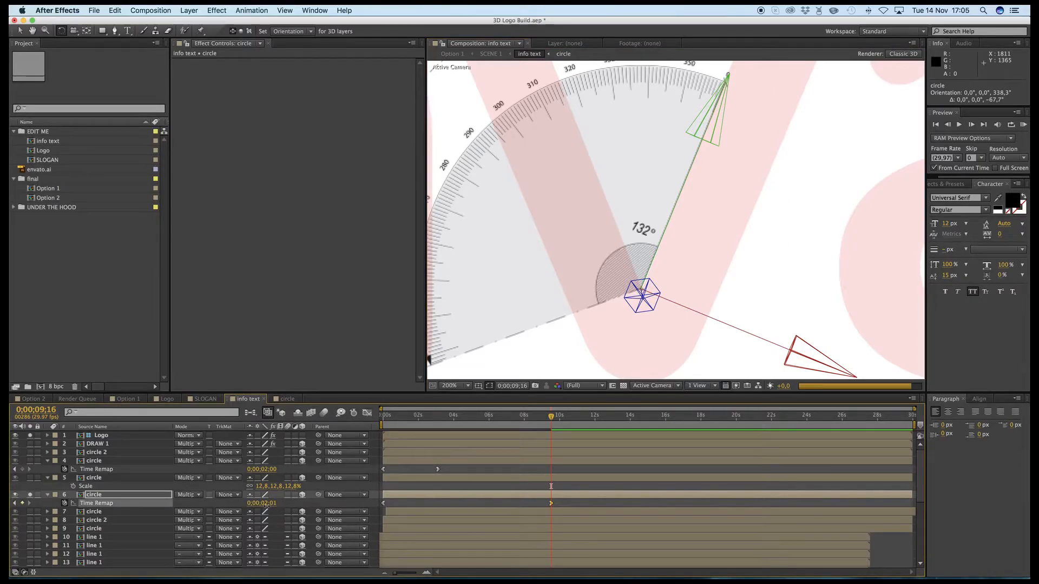
- Reduce the layer 6 circle's Time Remap value to 0;00;01;09 to fit the "v" opening, previewing at Quarter resolution before returning to Full
{"action": "left_click_drag", "start_coordinate": [268, 504], "coordinate": [262, 503]}
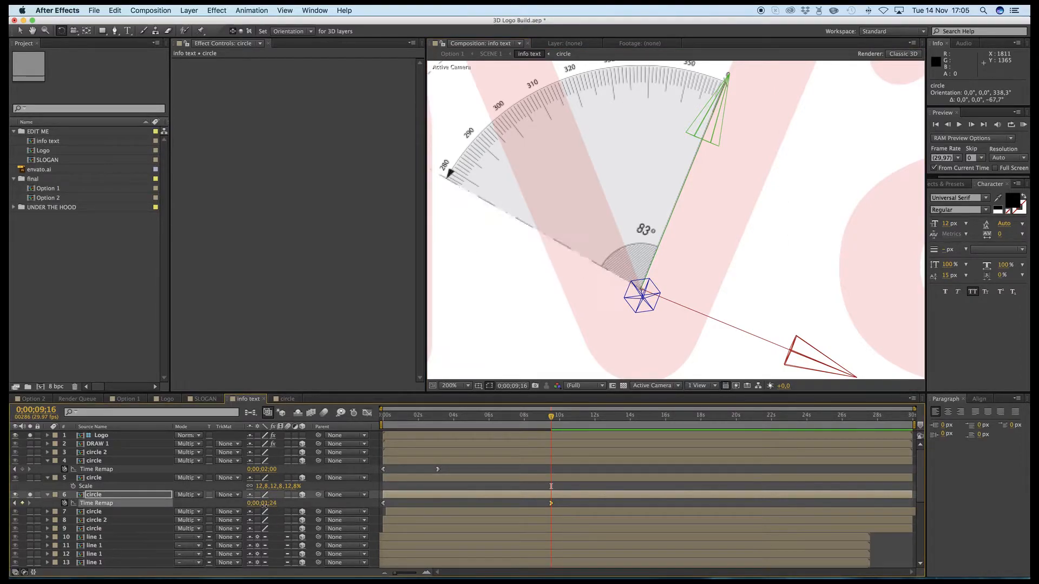
{"action": "left_click", "coordinate": [589, 385]}
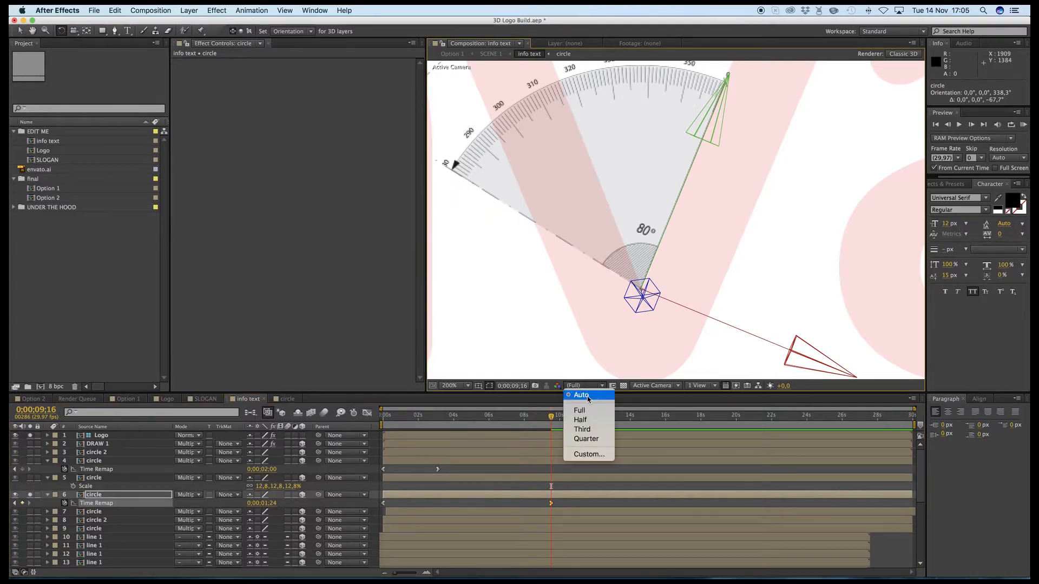
{"action": "left_click", "coordinate": [587, 439]}
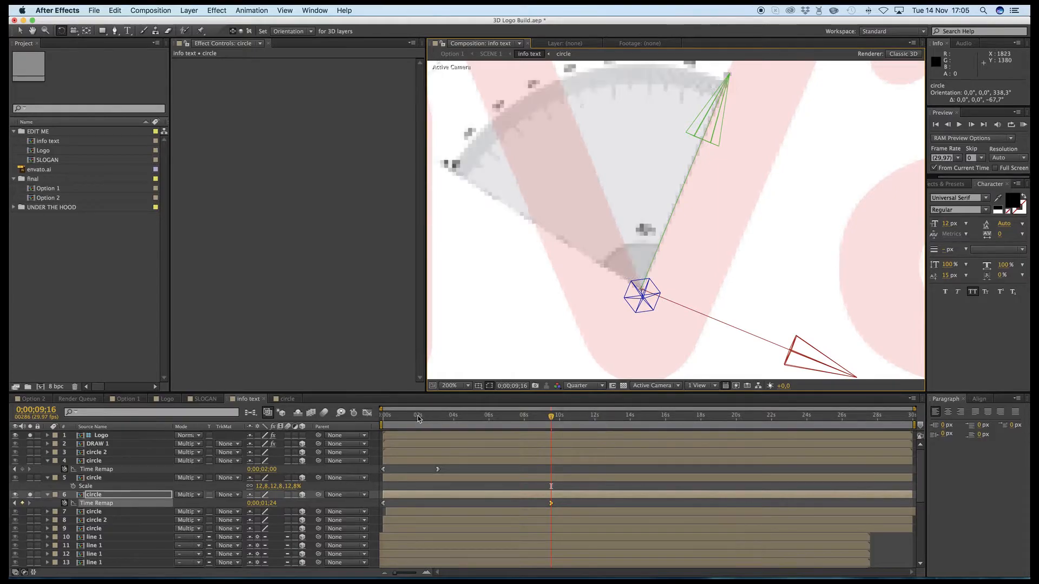
{"action": "left_click_drag", "start_coordinate": [270, 503], "coordinate": [263, 503]}
{"action": "left_click", "coordinate": [602, 386]}
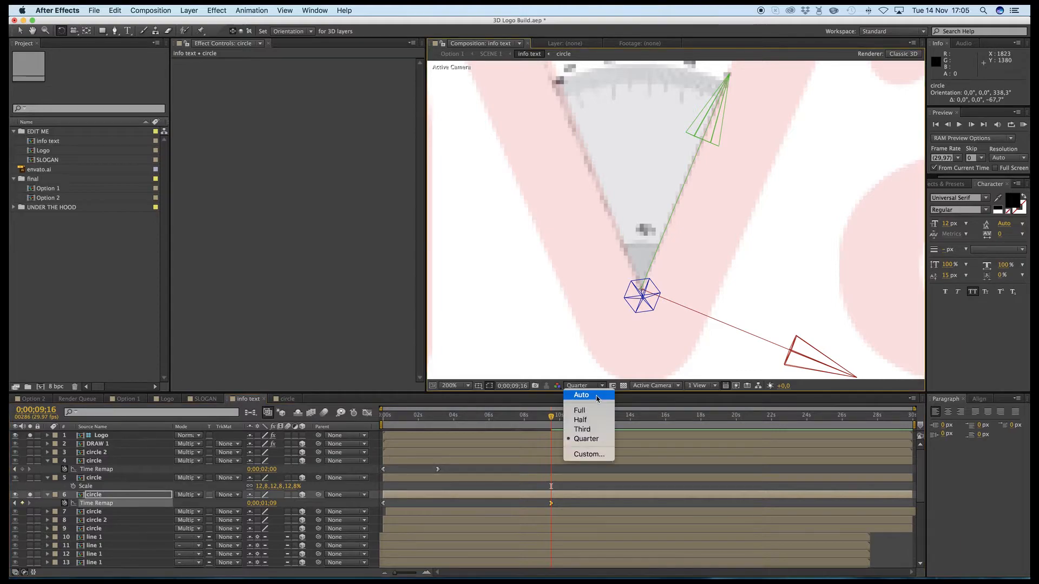
{"action": "left_click", "coordinate": [580, 411]}
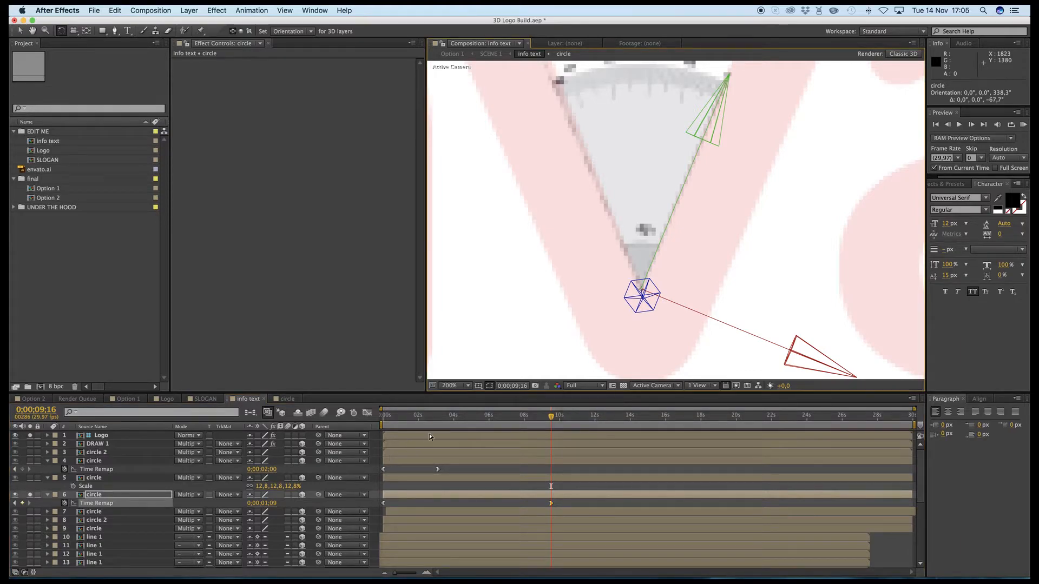
- Try a Time Remap value of 0;00;00;06 on the layer 6 circle and undo it
{"action": "left_click_drag", "start_coordinate": [274, 505], "coordinate": [272, 504]}
{"action": "left_click", "coordinate": [276, 505]}
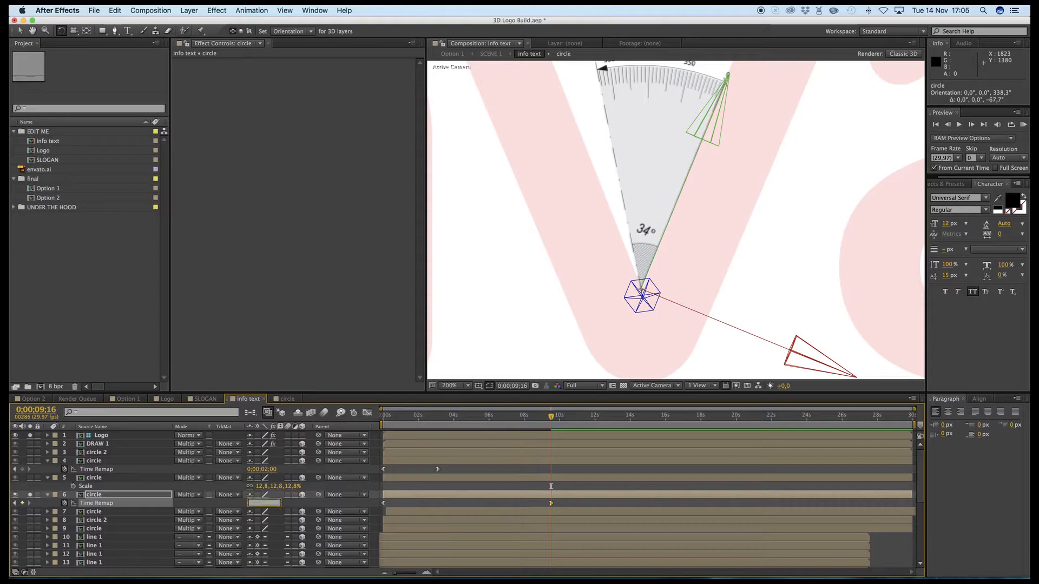
{"action": "type", "text": "6"}
{"action": "key", "text": "Return"}
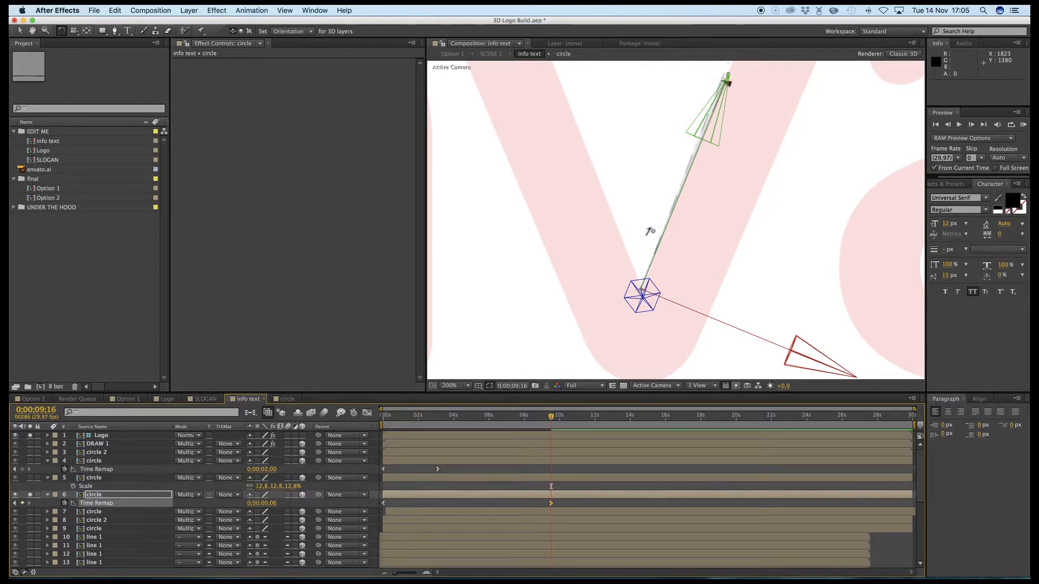
{"action": "key", "text": "super+z"}
- Try Time Remap values of 0;00;01;04, 0;00;01;07 and 0;00;01;11 for the layer 6 circle's angle
{"action": "left_click", "coordinate": [275, 504]}
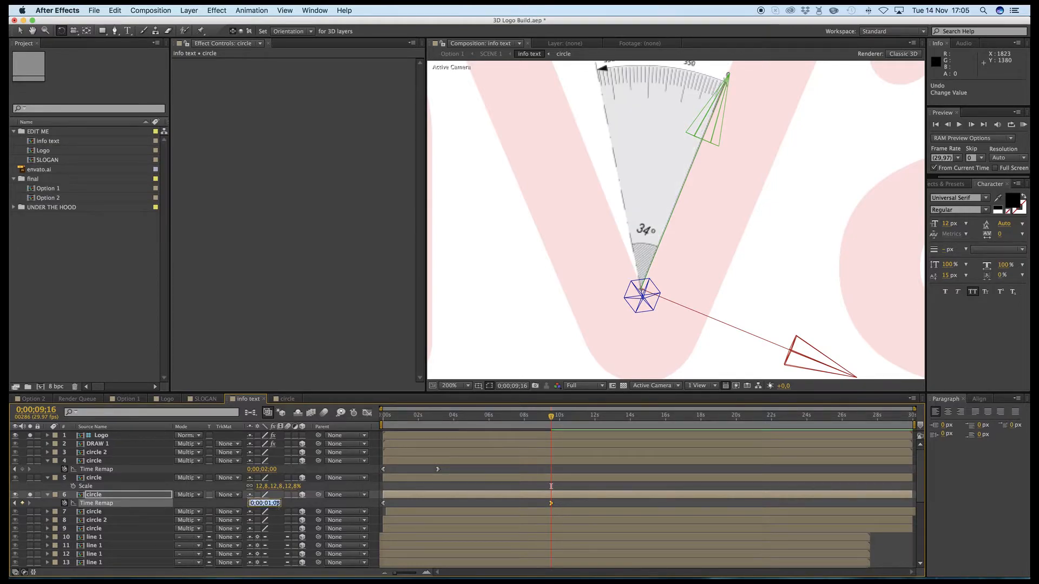
{"action": "left_click", "coordinate": [278, 503]}
{"action": "key", "text": "BackSpace"}
{"action": "type", "text": "4"}
{"action": "key", "text": "Return"}
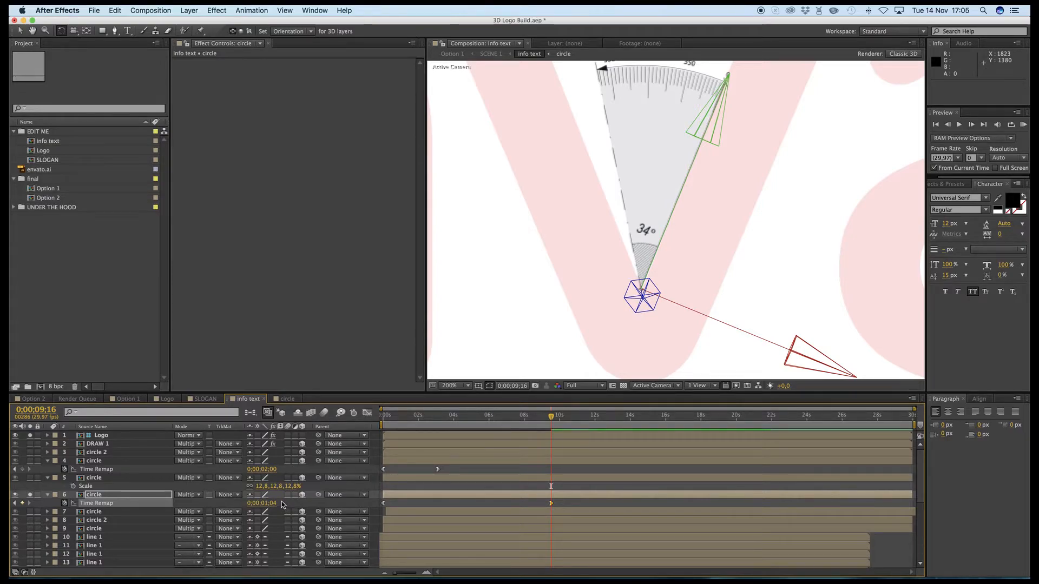
{"action": "left_click_drag", "start_coordinate": [275, 504], "coordinate": [280, 505]}
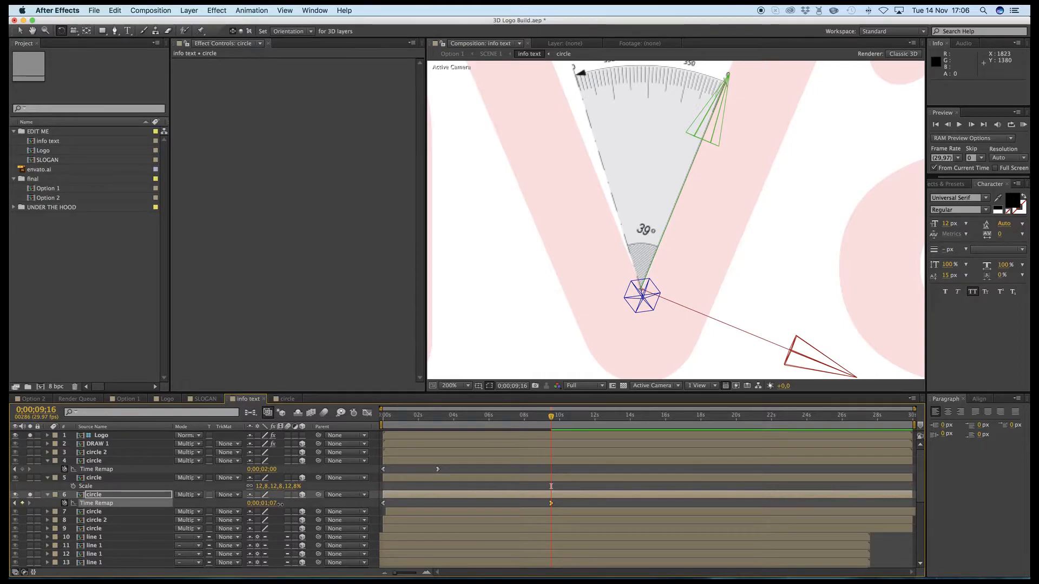
{"action": "left_click_drag", "start_coordinate": [280, 504], "coordinate": [284, 505]}
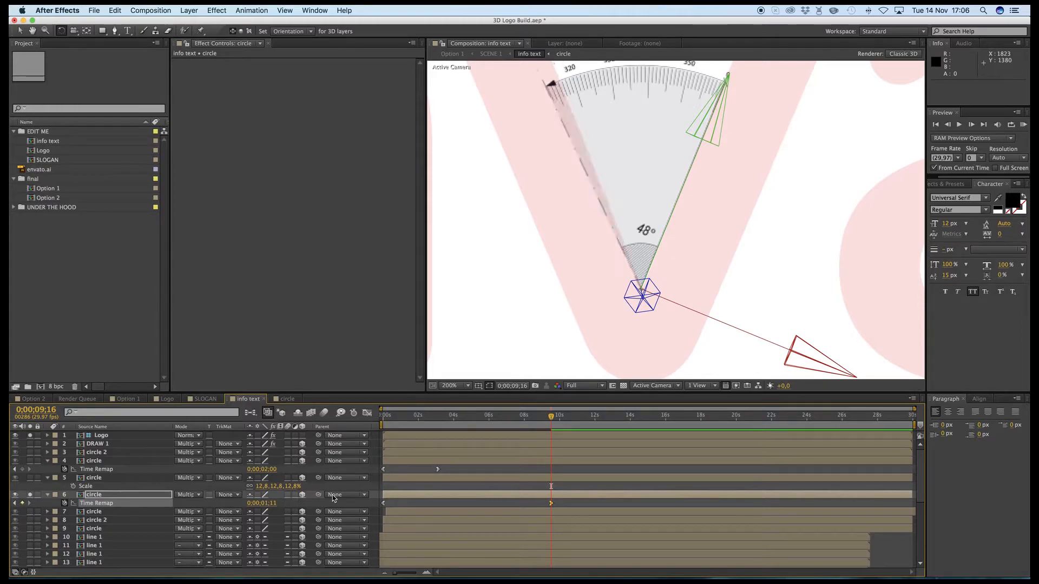
- Set the layer 6 circle's Time Remap value to 0;00;01;09 so its angle matches the inner edges of the "v"
{"action": "left_click", "coordinate": [276, 503]}
{"action": "type", "text": "9"}
{"action": "key", "text": "Return"}
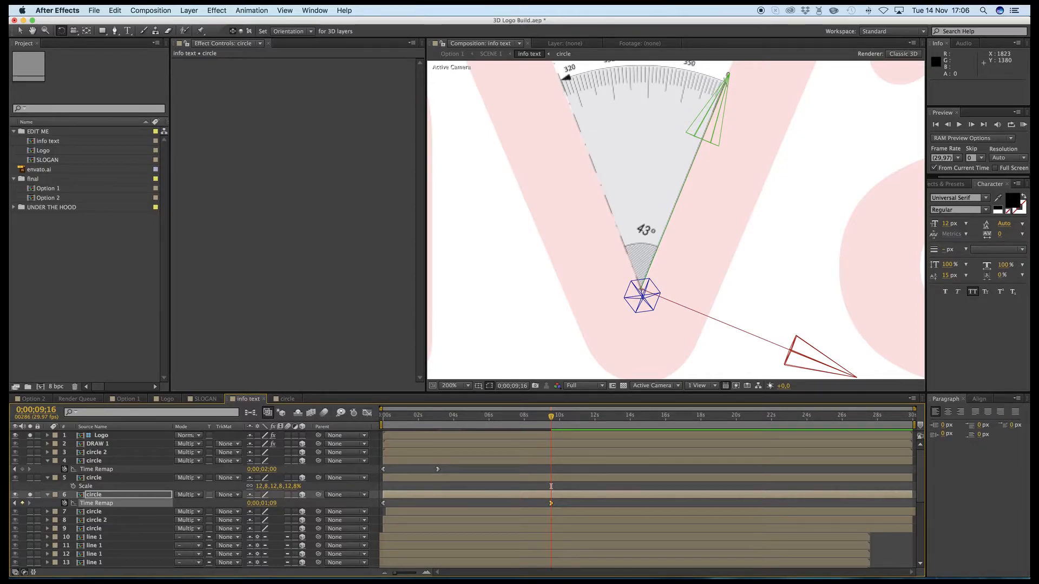
{"action": "scroll", "coordinate": [667, 230], "scroll_direction": "down", "scroll_amount": 2}
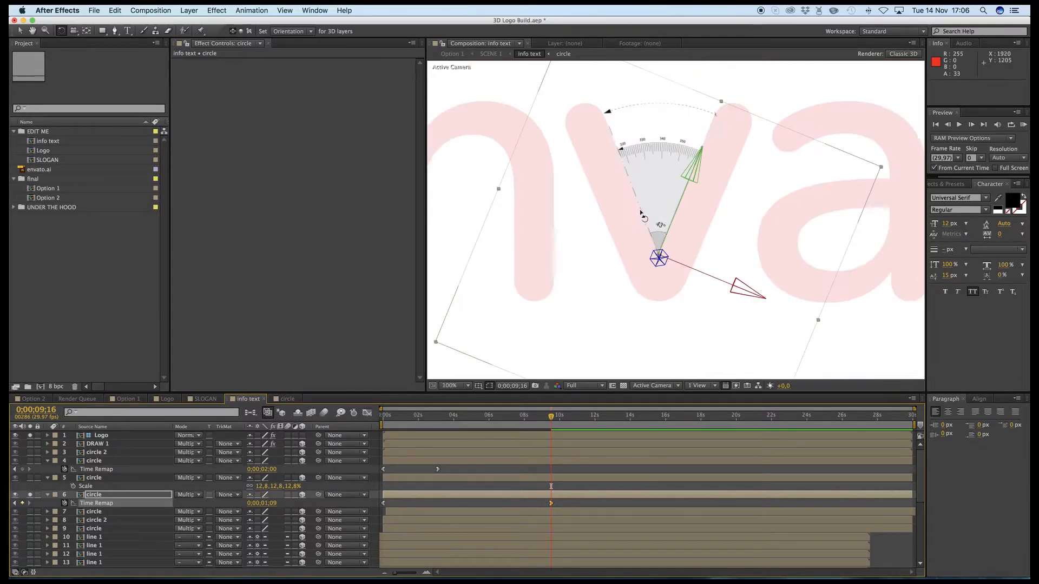
{"action": "scroll", "coordinate": [666, 228], "scroll_direction": "down", "scroll_amount": 1}
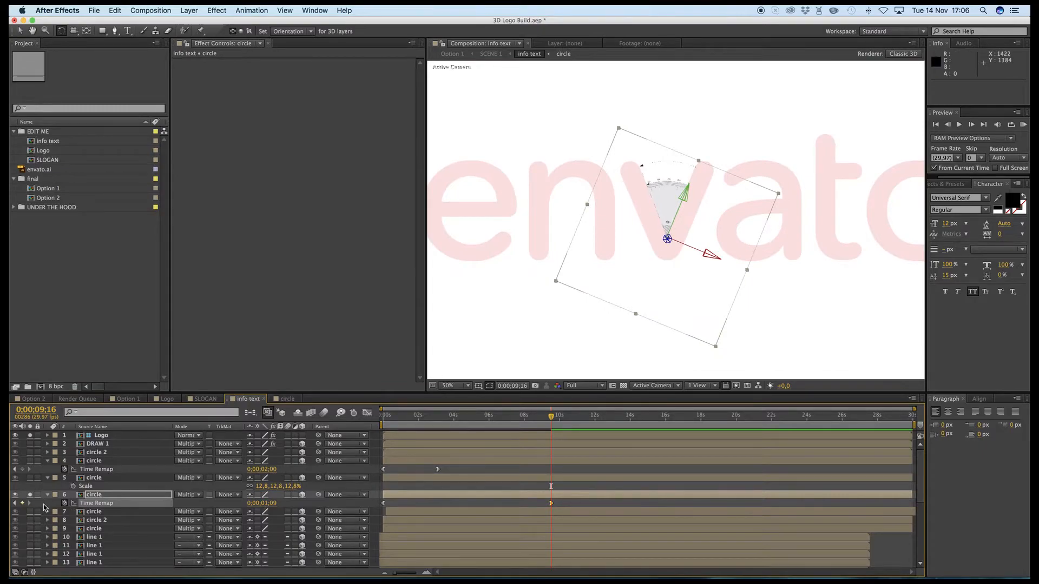
- Solo the circle on layer 7 instead of layer 6 and reveal its Time Remap keyframes
{"action": "left_click", "coordinate": [30, 495]}
{"action": "left_click", "coordinate": [29, 511]}
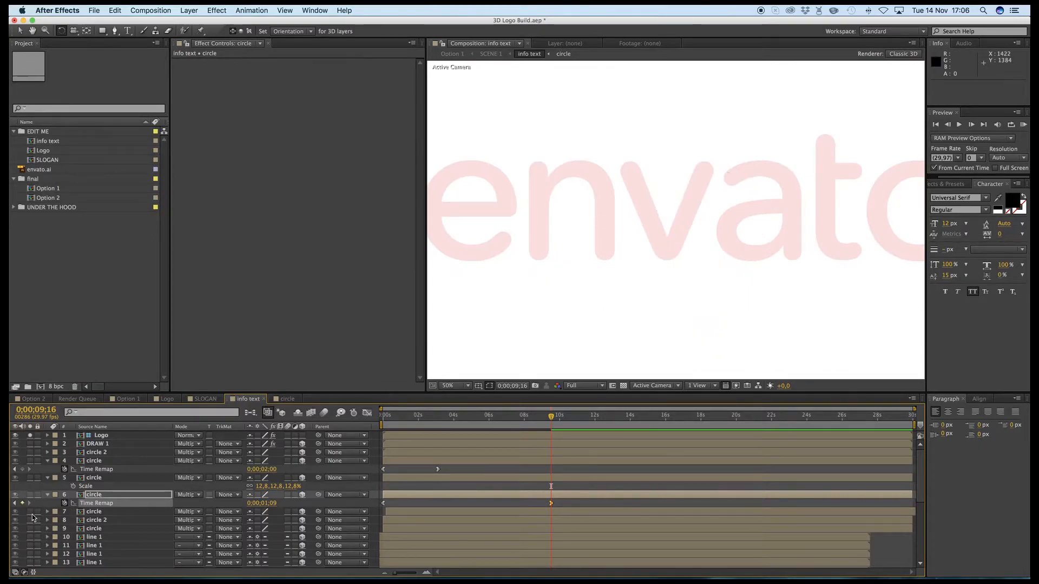
{"action": "left_click", "coordinate": [103, 513]}
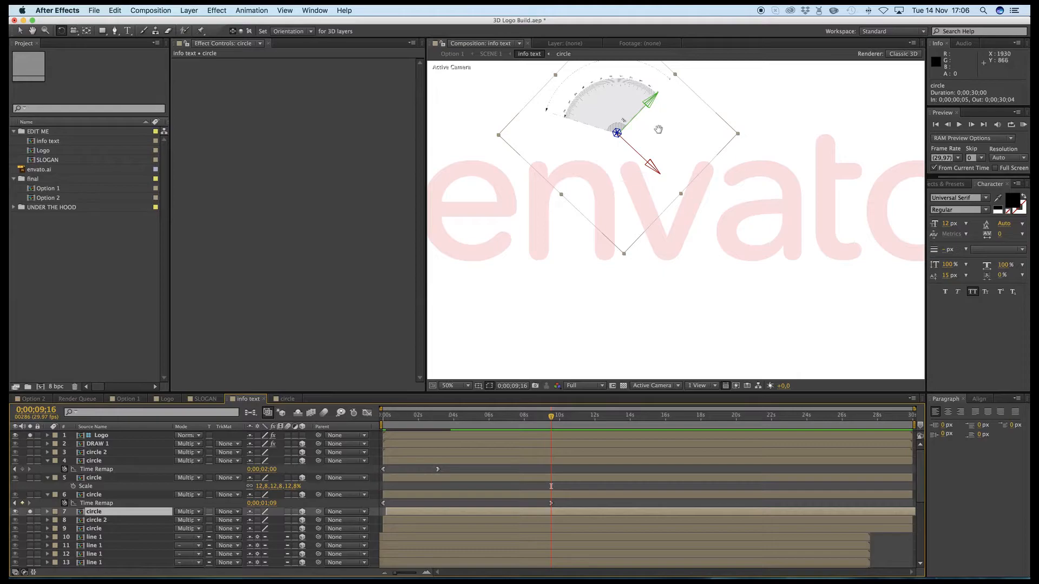
{"action": "scroll", "coordinate": [659, 129], "scroll_direction": "down", "scroll_amount": 2}
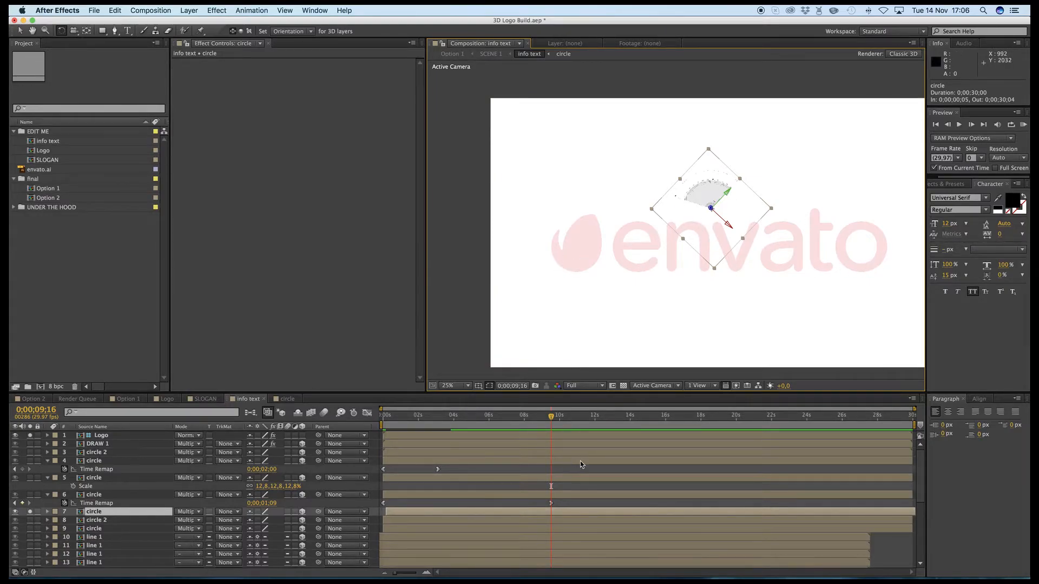
{"action": "key", "text": "u"}
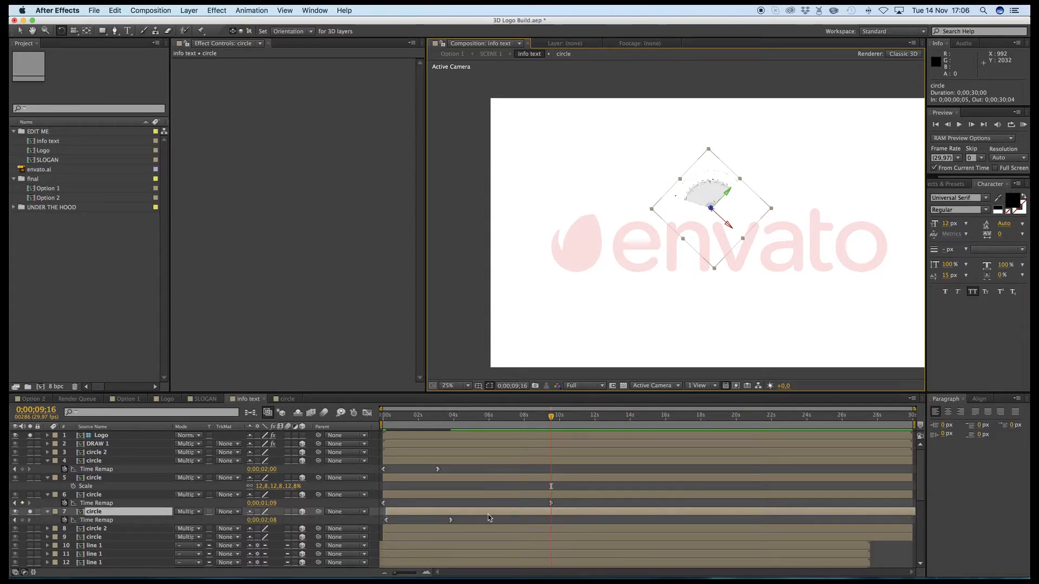
- Go to the layer 7 circle's second Time Remap keyframe at 0;00;03;25 and set its value to 0;00;06;00
{"action": "left_click", "coordinate": [819, 418]}
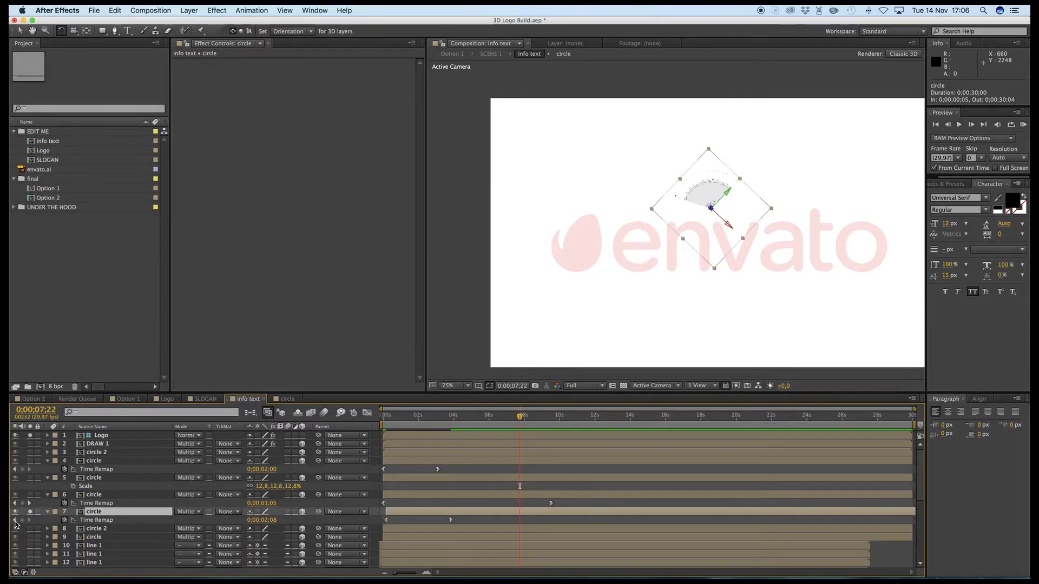
{"action": "left_click", "coordinate": [15, 521]}
{"action": "left_click", "coordinate": [271, 522]}
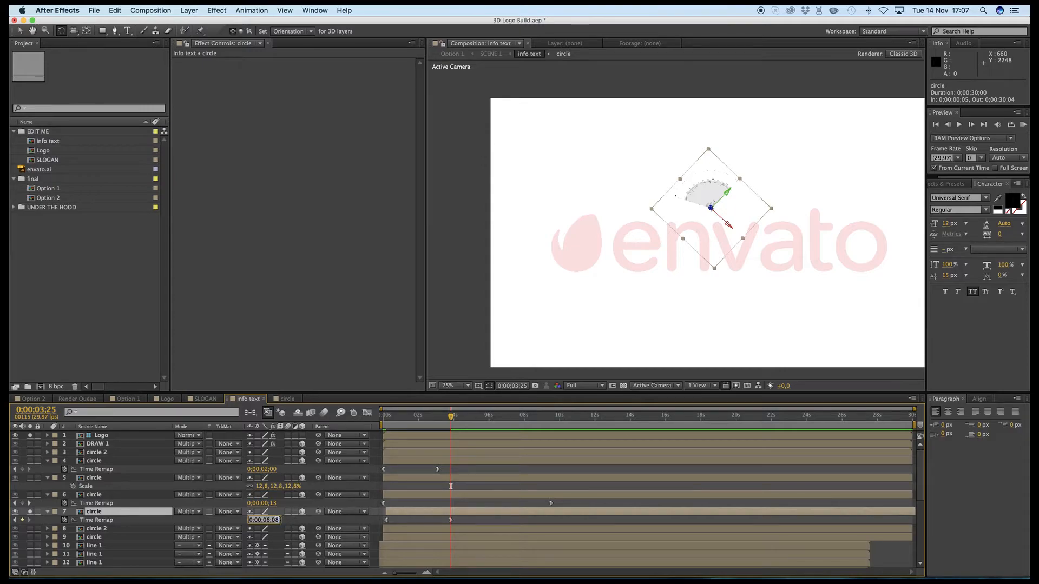
{"action": "key", "text": "Return"}
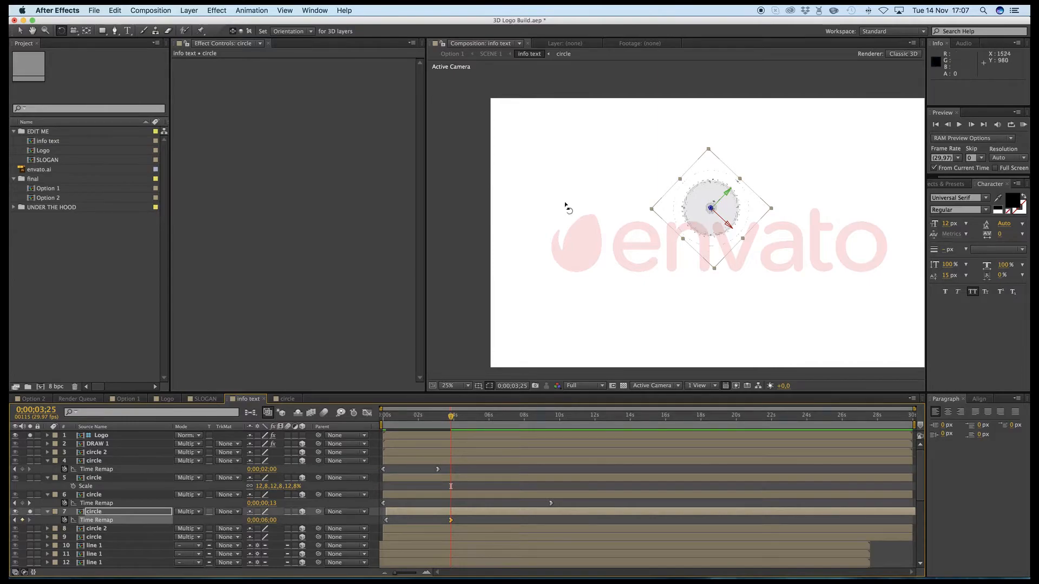
- Move the full layer 7 circle onto the leaf symbol of the logo, to about 700.6, 1192
{"action": "key", "text": "v"}
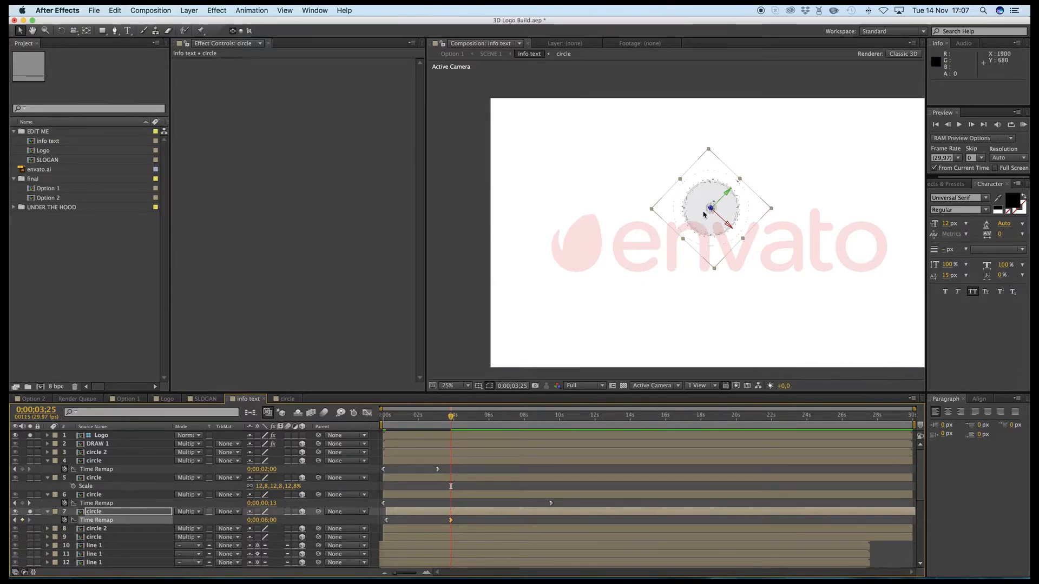
{"action": "left_click_drag", "start_coordinate": [682, 220], "coordinate": [741, 163]}
{"action": "scroll", "coordinate": [545, 272], "scroll_direction": "up", "scroll_amount": 2}
{"action": "key", "text": "space"}
{"action": "key", "text": "period"}
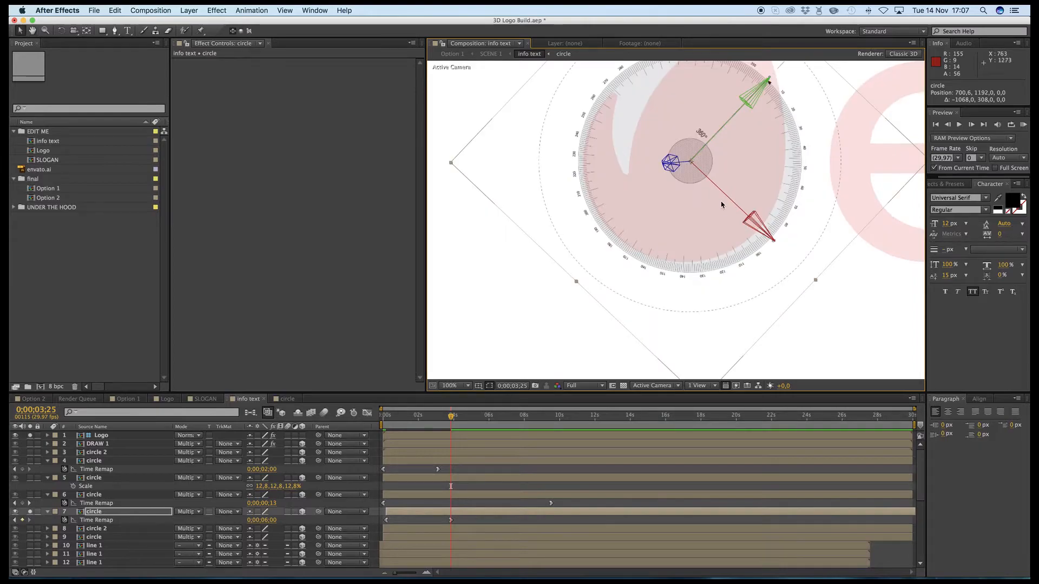
- Shrink the layer 7 circle to follow the leaf's lower curve and fine-tune its position to about 689.6, 1199
{"action": "left_click_drag", "start_coordinate": [450, 164], "coordinate": [480, 167]}
{"action": "left_click_drag", "start_coordinate": [671, 194], "coordinate": [670, 197]}
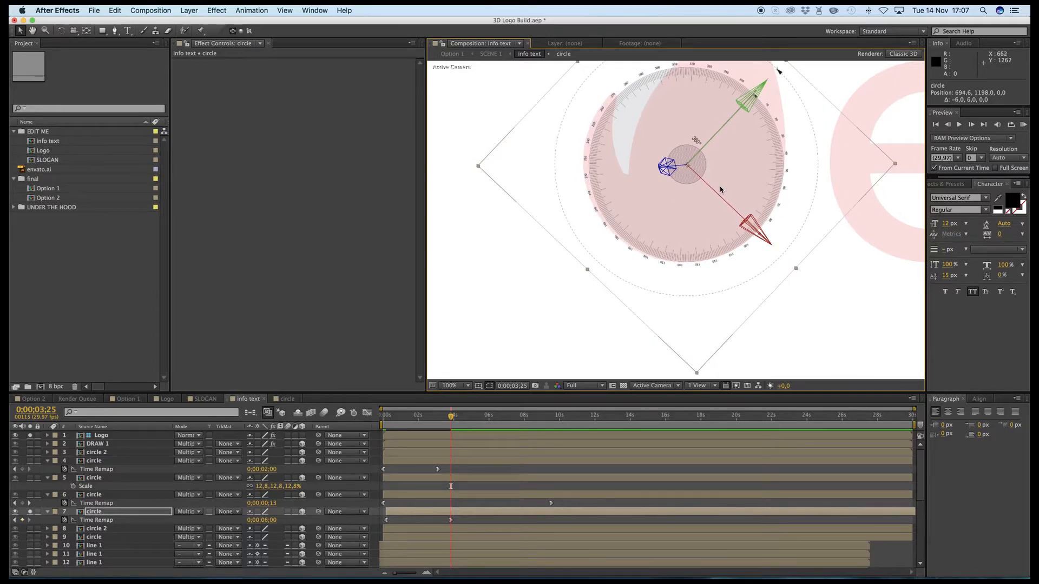
{"action": "left_click_drag", "start_coordinate": [741, 176], "coordinate": [739, 175]}
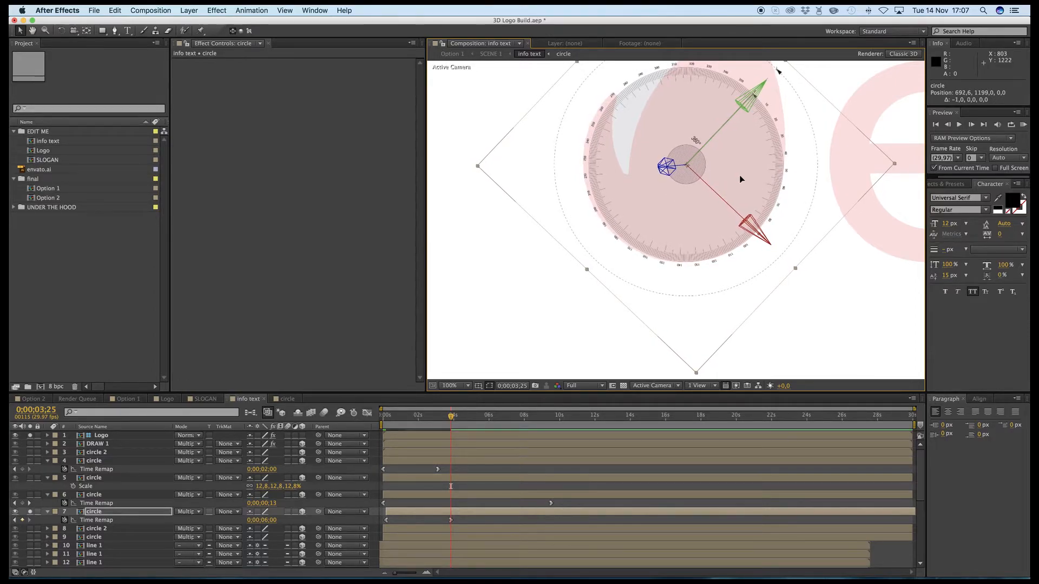
- Solo the already placed circles together at 0;00;24;25 to check them, and end with circle 2 on layer 8 soloed instead
{"action": "key", "text": "comma"}
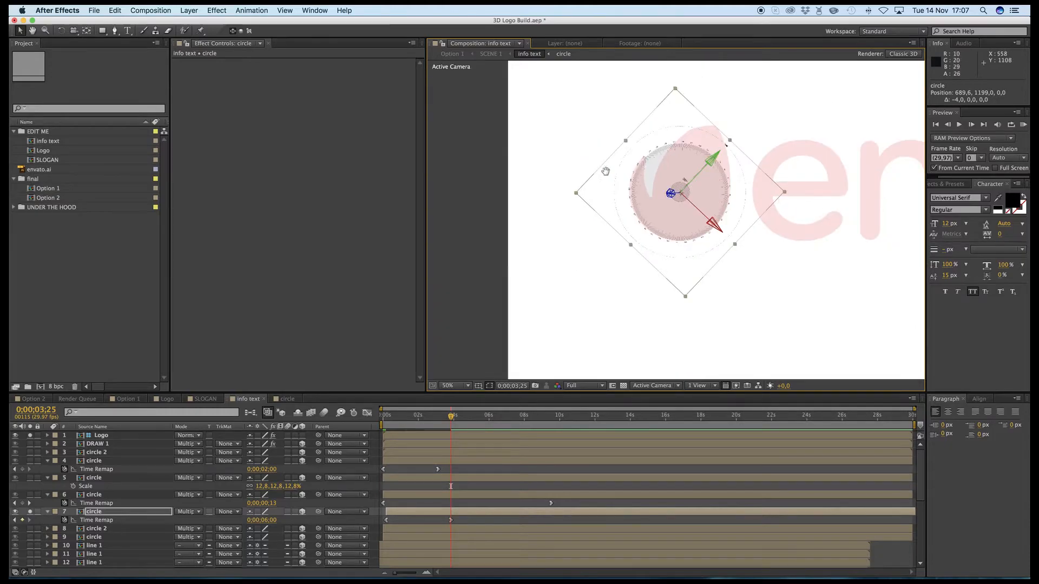
{"action": "key", "text": "comma"}
{"action": "key", "text": "comma"}
{"action": "key", "text": "period"}
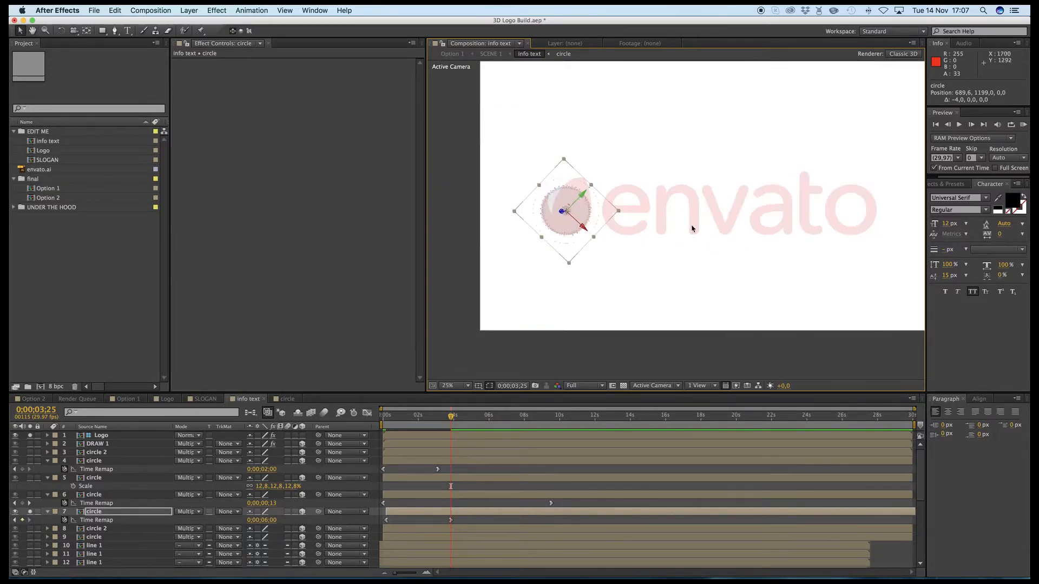
{"action": "left_click_drag", "start_coordinate": [31, 495], "coordinate": [32, 471]}
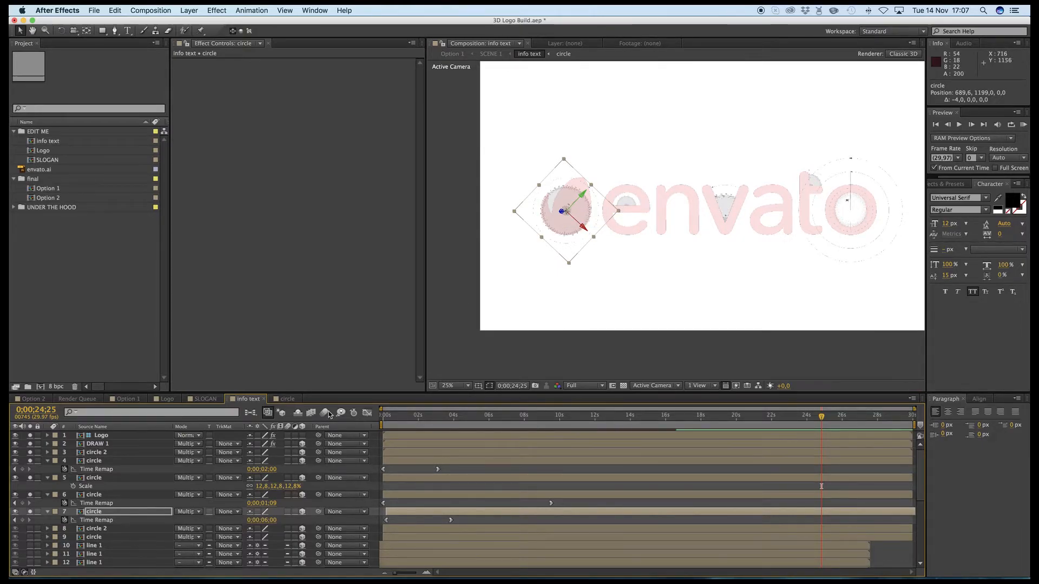
{"action": "left_click_drag", "start_coordinate": [30, 512], "coordinate": [30, 444]}
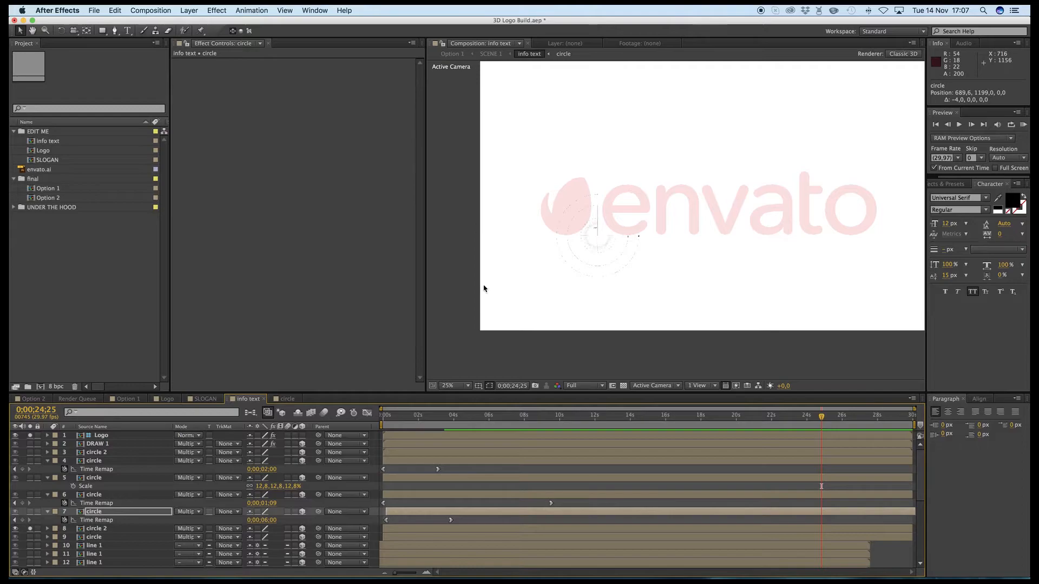
- Undo the accidental move of the Logo layer and lock that layer
{"action": "left_click_drag", "start_coordinate": [609, 239], "coordinate": [629, 227]}
{"action": "key", "text": "super+z"}
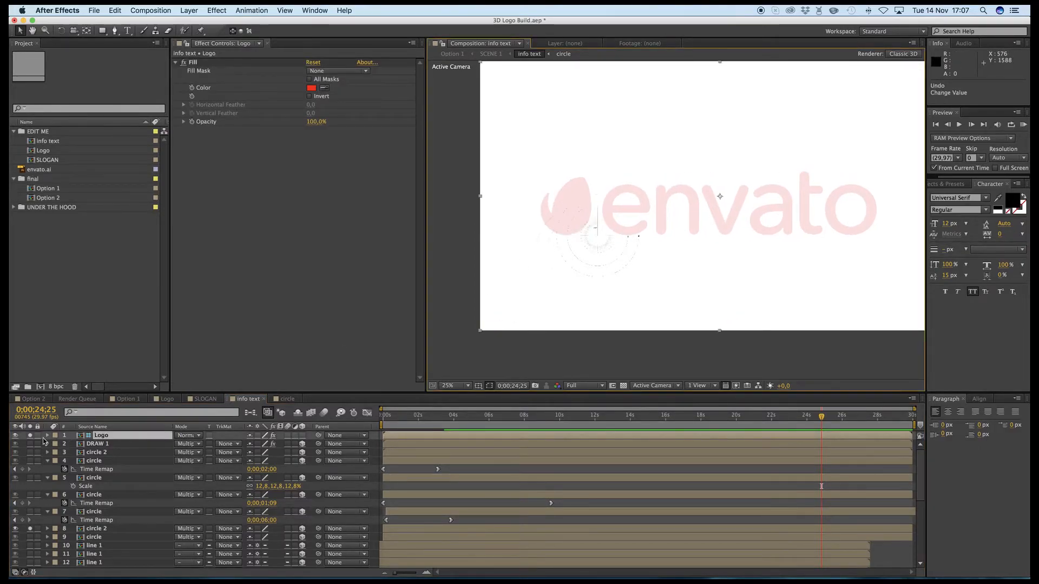
{"action": "left_click", "coordinate": [37, 436]}
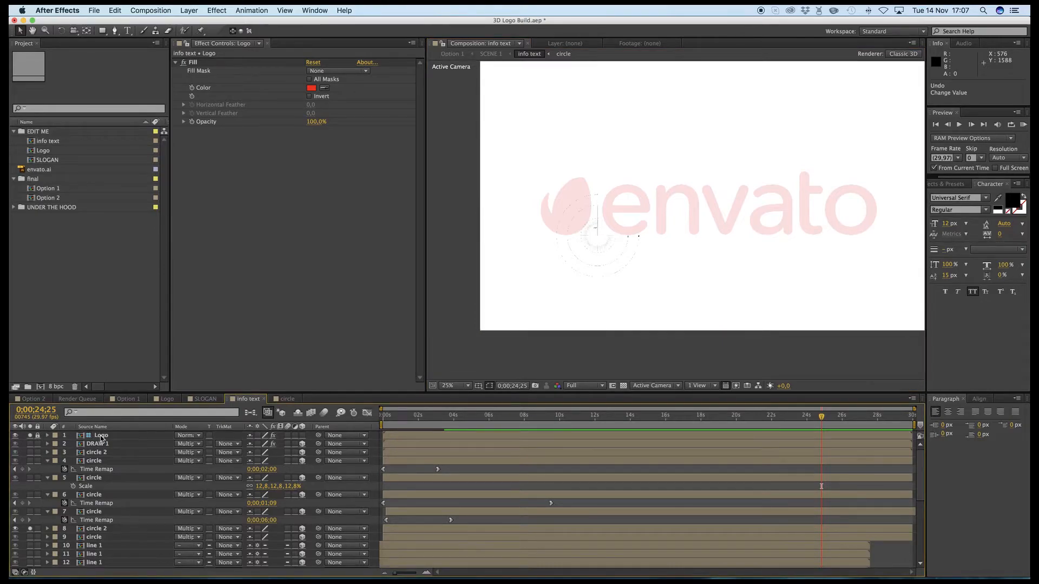
- Move circle 2 on layer 8 onto the letter "e", to about 1170.5, 1175.1, and reveal its Time Remap keyframes
{"action": "left_click", "coordinate": [96, 527]}
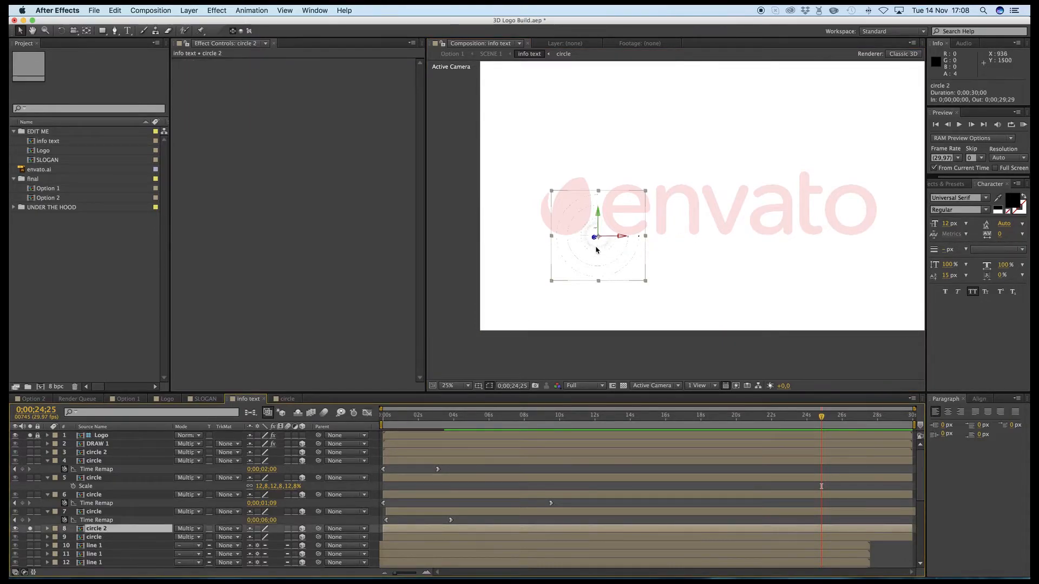
{"action": "left_click_drag", "start_coordinate": [610, 243], "coordinate": [626, 220]}
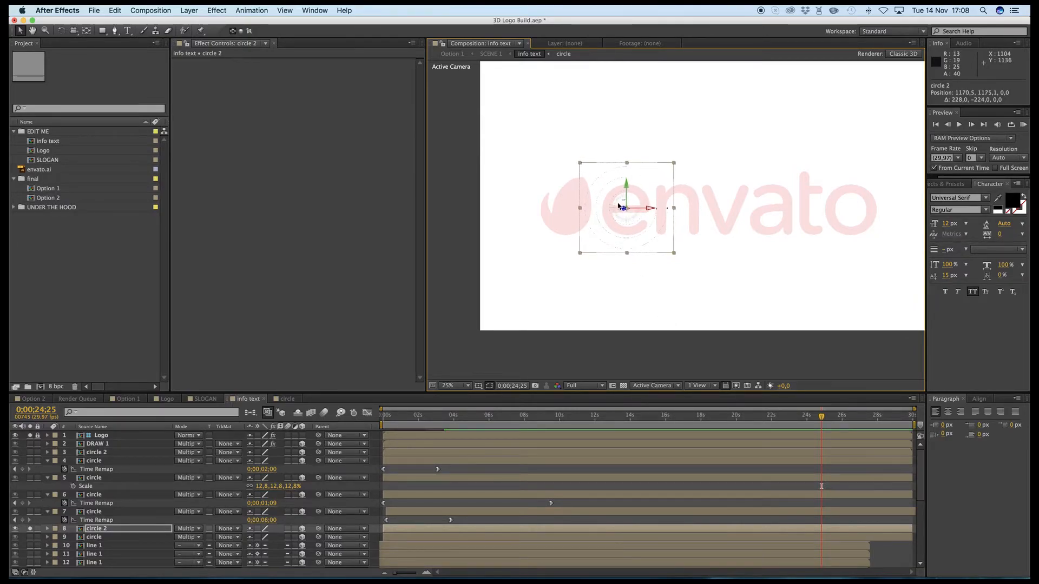
{"action": "key", "text": "period"}
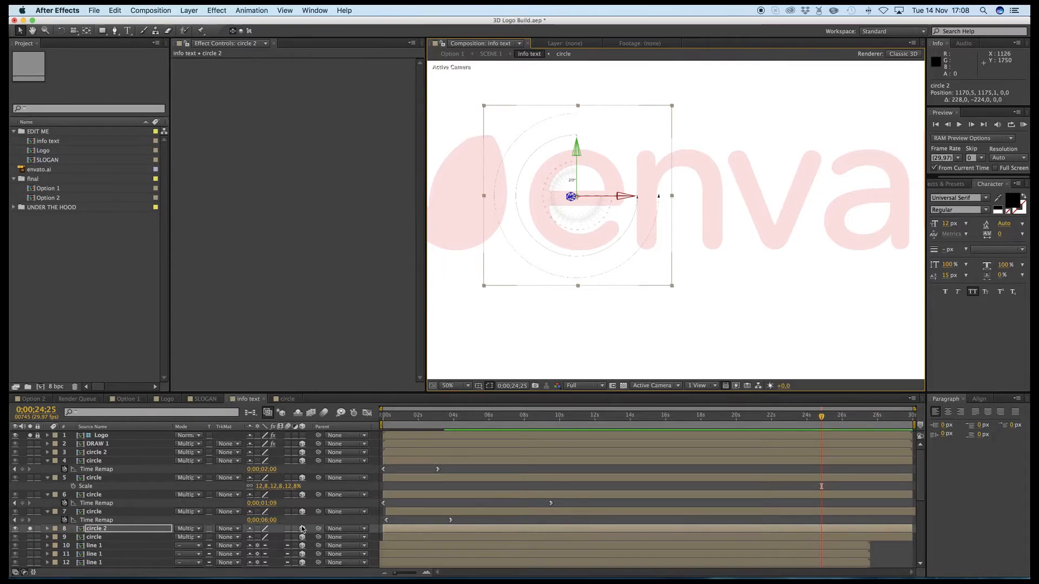
{"action": "key", "text": "super+alt+t"}
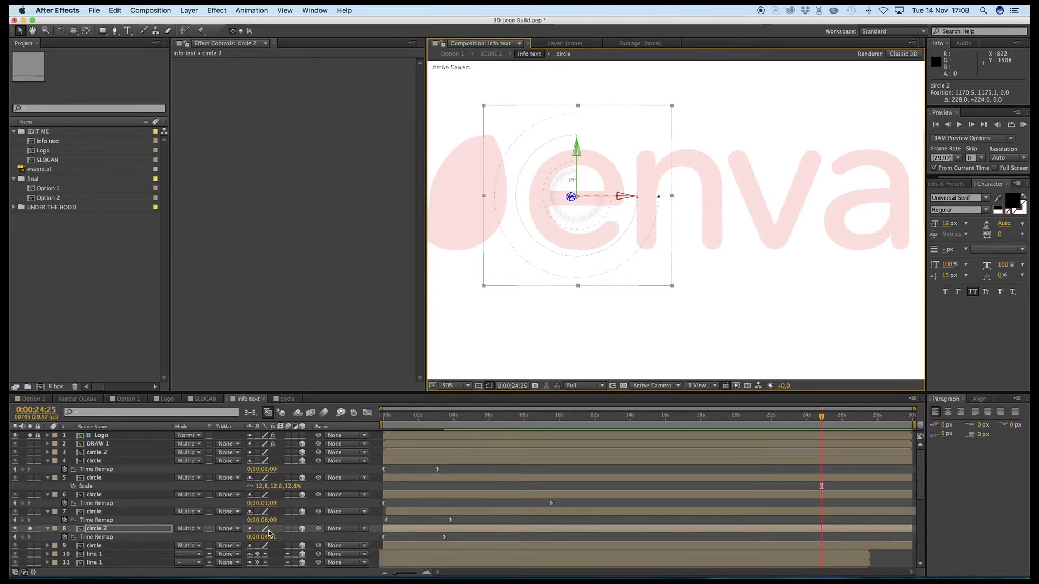
- Rotate circle 2 on layer 8 to a Z Rotation of 91° and nudge it to about 1172.5, 1167.1 on the letter "e"
{"action": "key", "text": "r"}
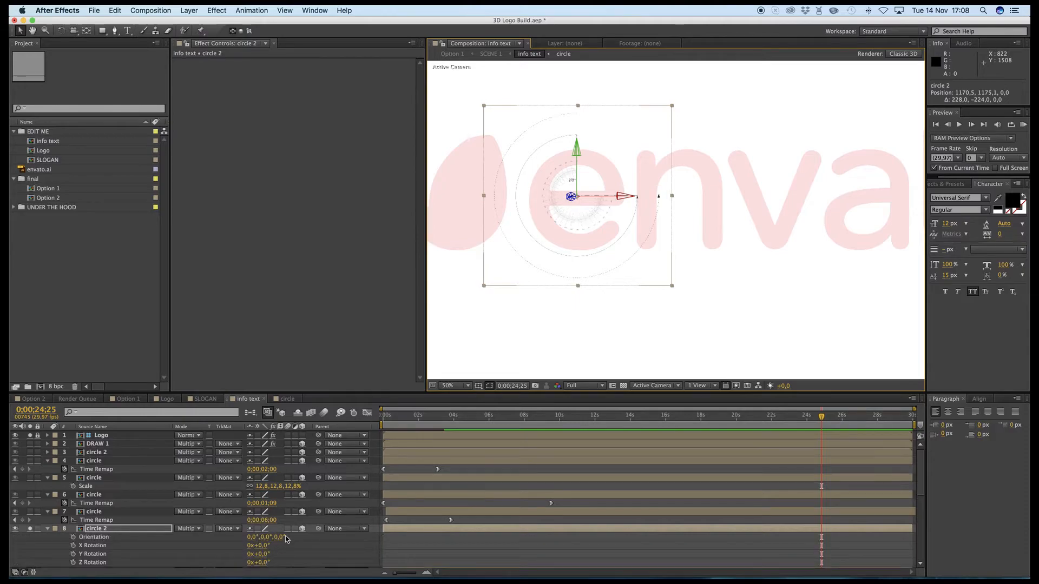
{"action": "scroll", "coordinate": [287, 544], "scroll_direction": "down", "scroll_amount": 2}
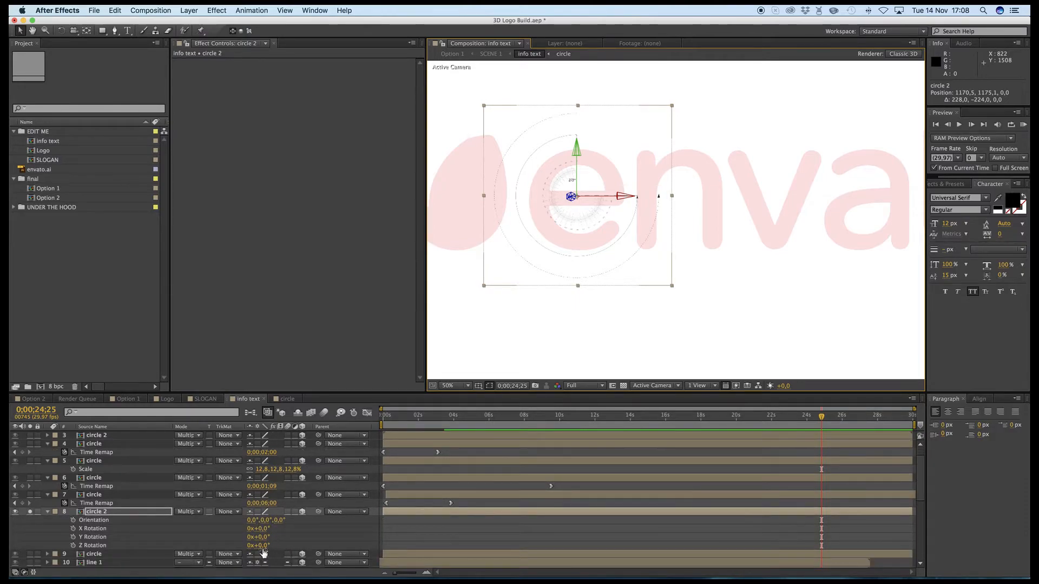
{"action": "left_click_drag", "start_coordinate": [265, 549], "coordinate": [306, 543]}
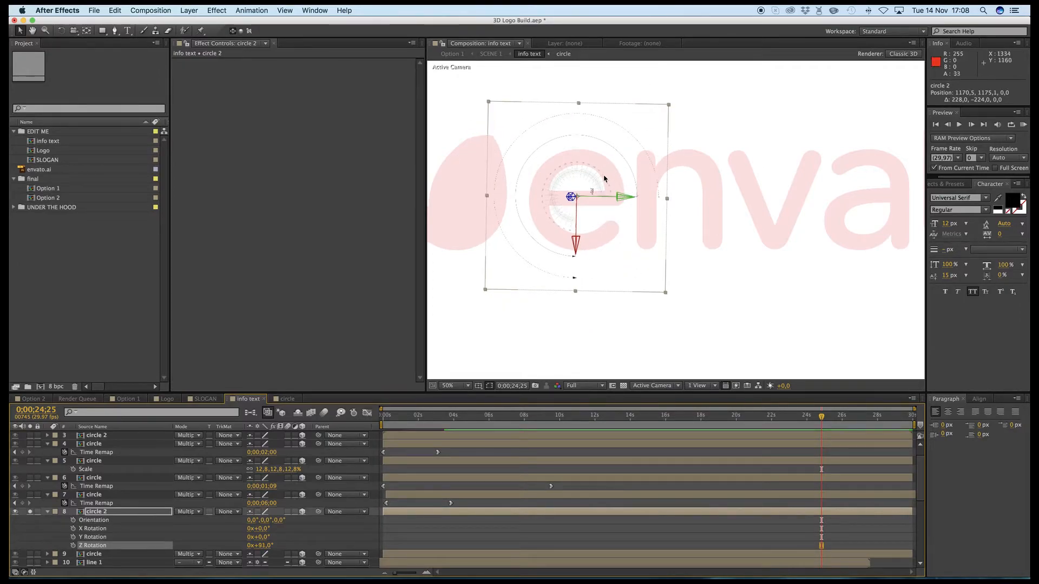
{"action": "mouse_move", "coordinate": [593, 178]}
{"action": "left_mouse_down"}
{"action": "mouse_move", "coordinate": [570, 183]}
{"action": "mouse_move", "coordinate": [599, 174]}
{"action": "mouse_move", "coordinate": [580, 189]}
{"action": "left_mouse_up"}
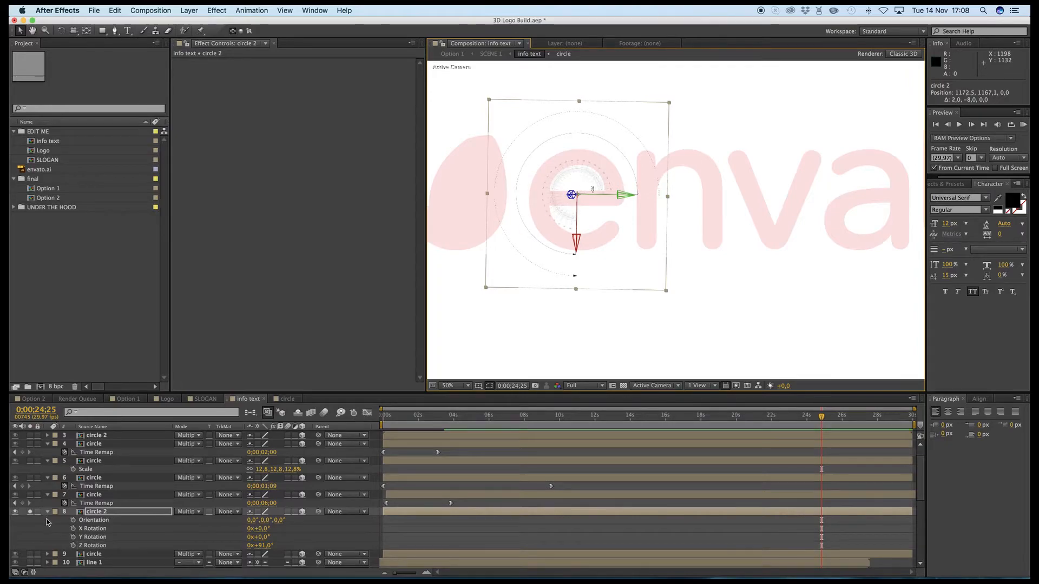
- Solo the placed elements on layers 2 to 8 together to check them against the logo, and turn their solos off again
{"action": "left_click_drag", "start_coordinate": [31, 497], "coordinate": [29, 413]}
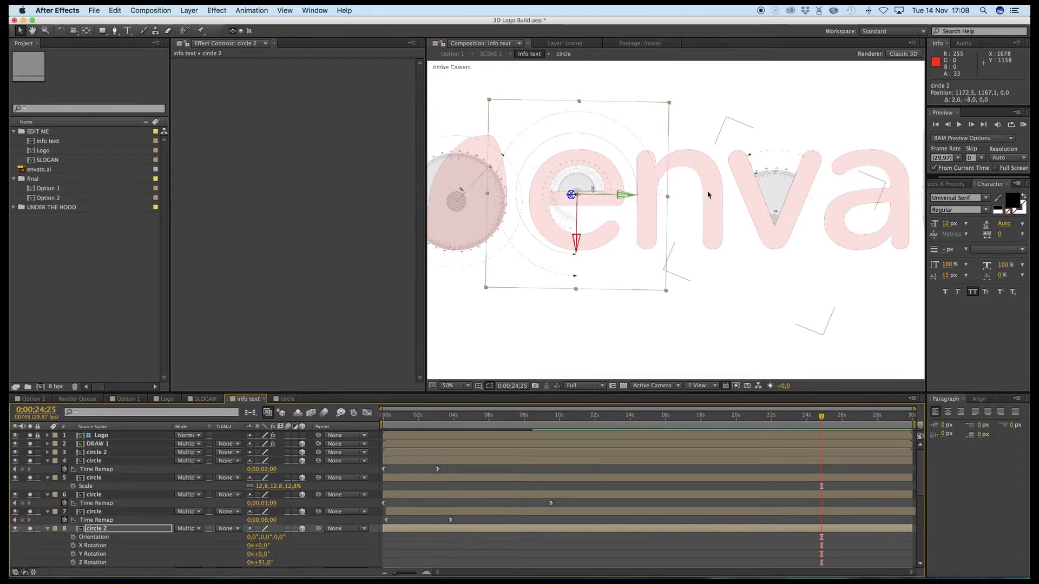
{"action": "left_click_drag", "start_coordinate": [708, 195], "coordinate": [881, 198]}
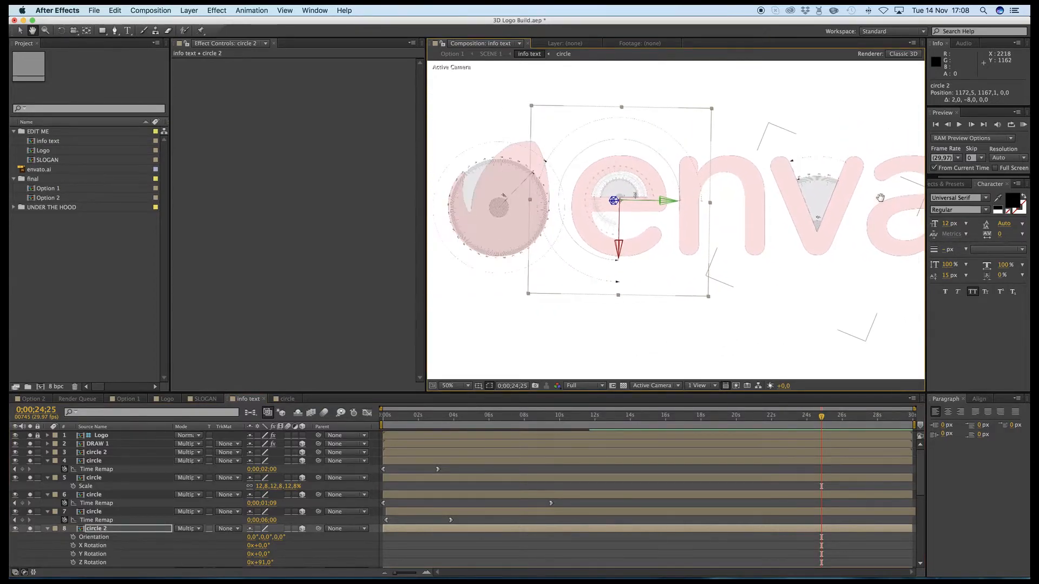
{"action": "key", "text": "v"}
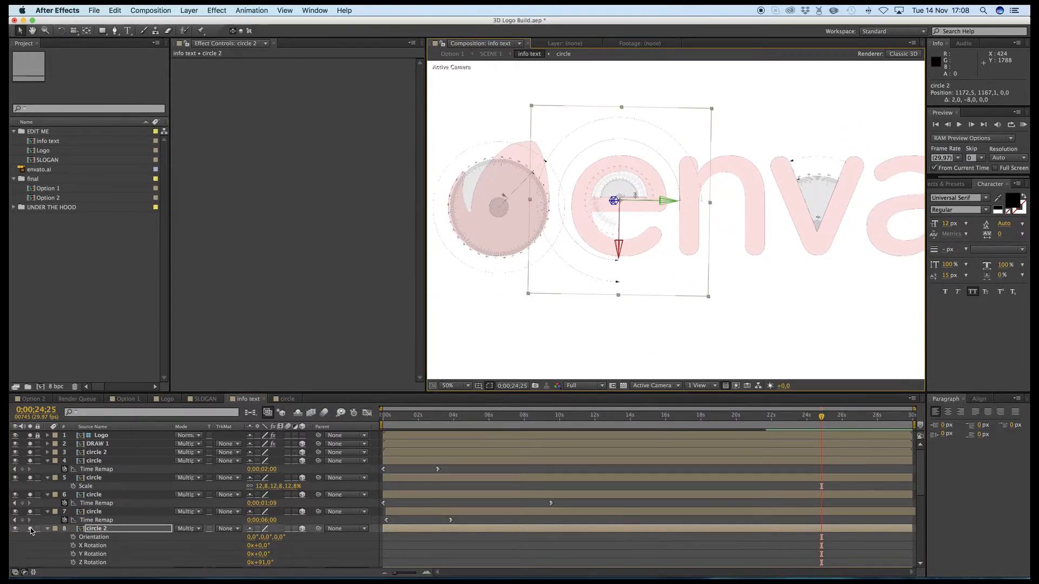
{"action": "left_click", "coordinate": [30, 529]}
{"action": "left_click", "coordinate": [48, 528]}
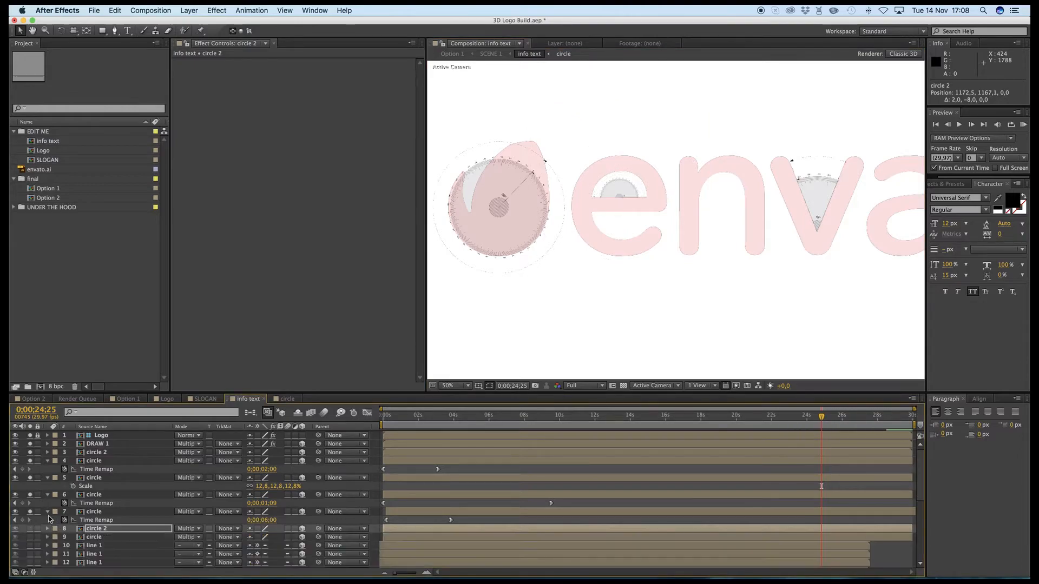
{"action": "left_click_drag", "start_coordinate": [30, 511], "coordinate": [29, 452]}
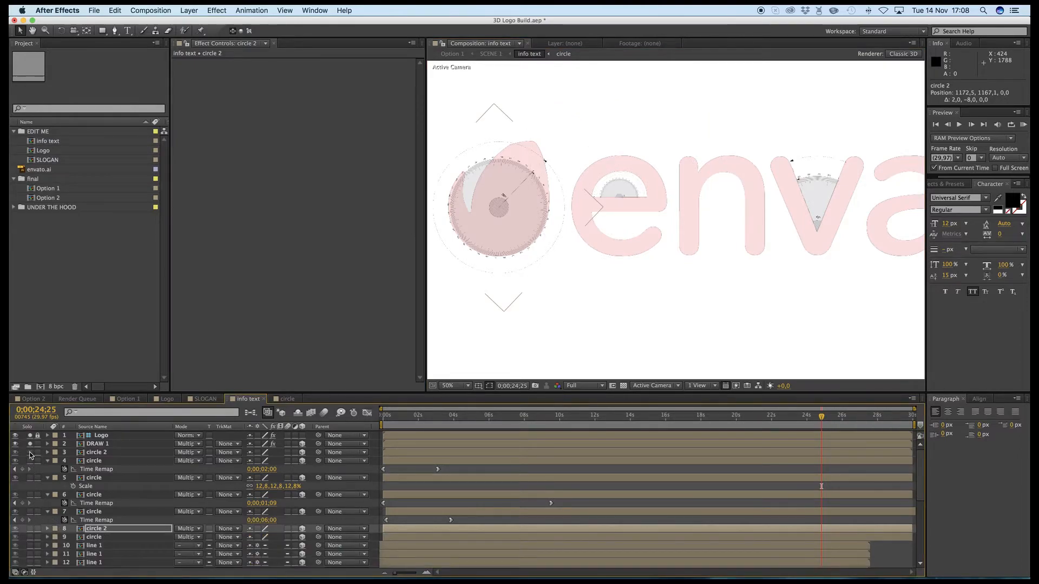
- Solo the circle on layer 9 and move it beneath the letter "a", to about 2335.8, 1395.8
{"action": "left_click", "coordinate": [31, 537]}
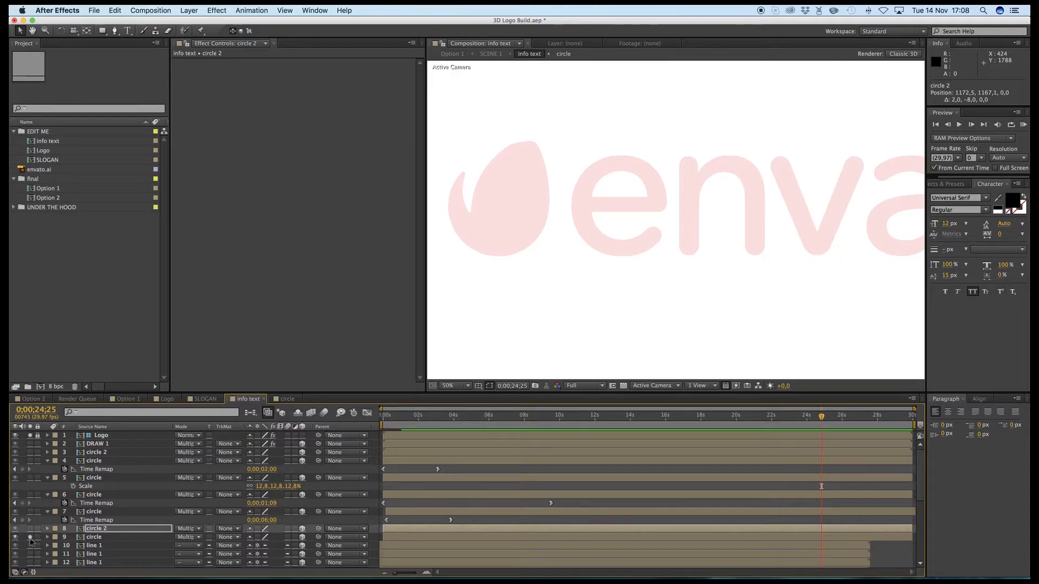
{"action": "left_click", "coordinate": [97, 537]}
{"action": "left_click_drag", "start_coordinate": [851, 282], "coordinate": [663, 281]}
{"action": "key", "text": "Return"}
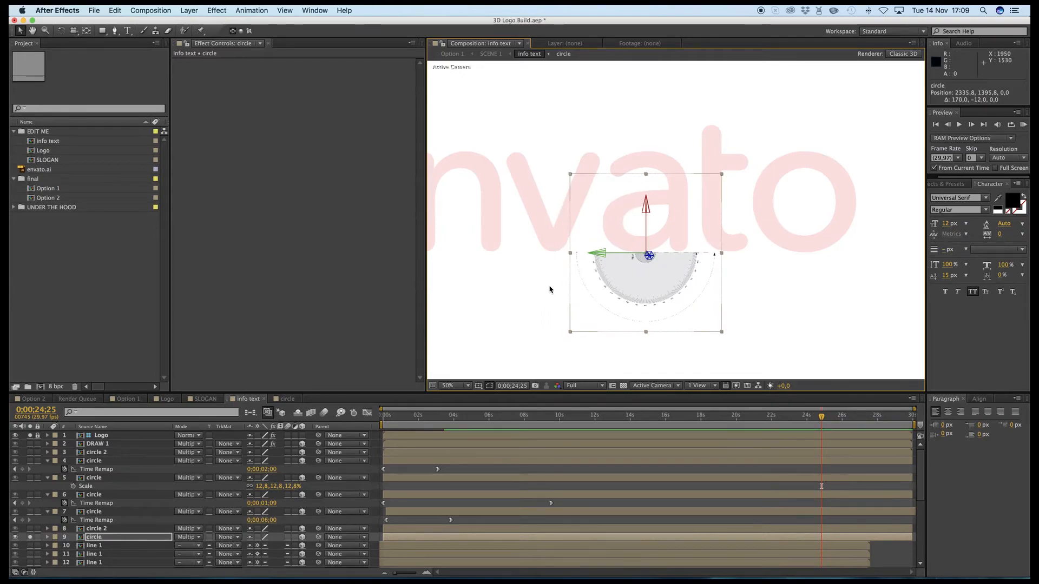
- Solo circle 2 on layer 8 as well, move it onto the letter "n" to about 1580.5, 1087.1, and shrink it to 25%
{"action": "left_click_drag", "start_coordinate": [543, 284], "coordinate": [741, 258]}
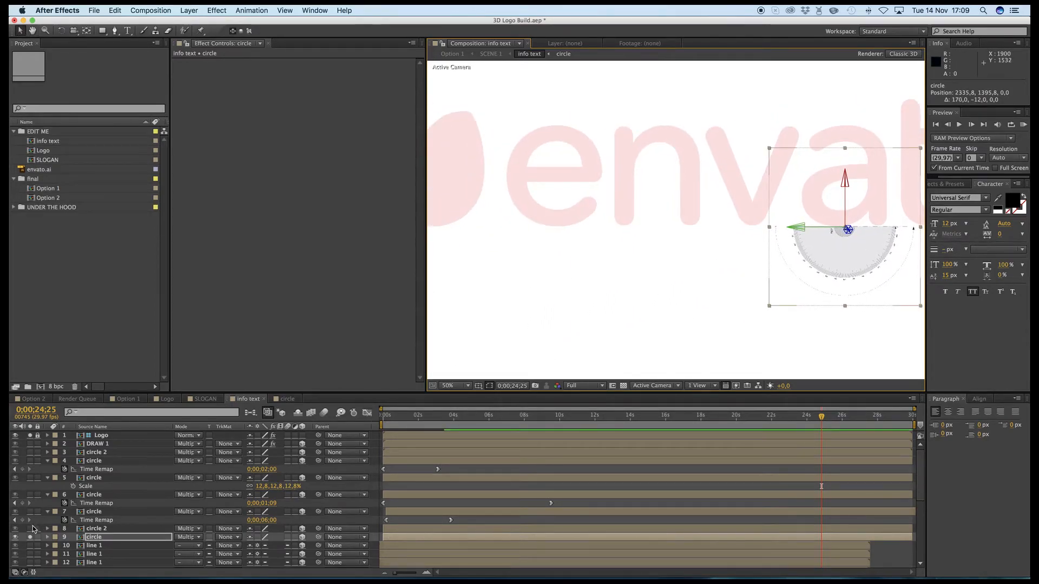
{"action": "left_click", "coordinate": [30, 529]}
{"action": "left_click", "coordinate": [594, 258]}
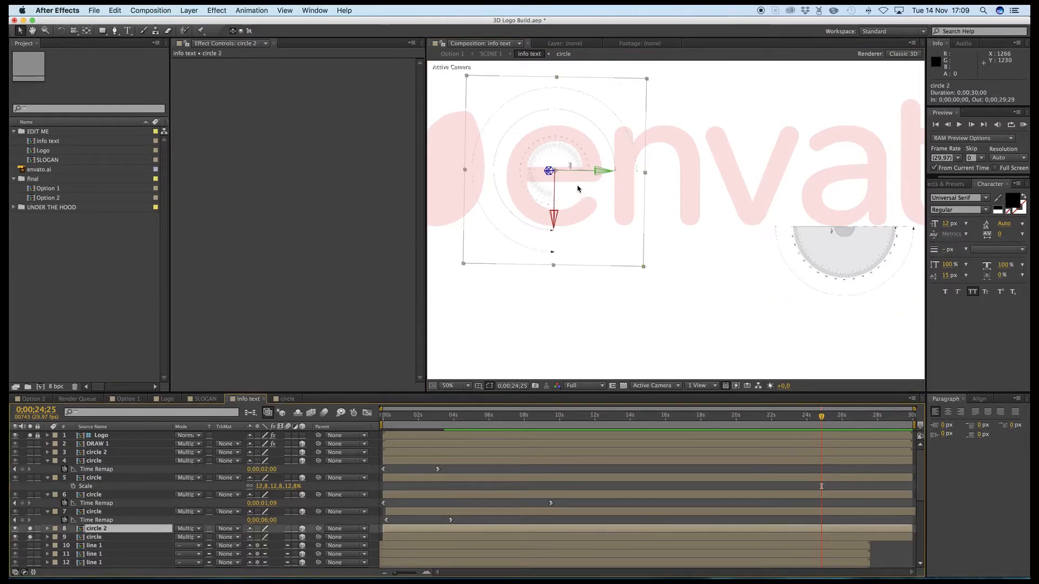
{"action": "left_click_drag", "start_coordinate": [584, 207], "coordinate": [707, 236]}
{"action": "left_click_drag", "start_coordinate": [626, 236], "coordinate": [684, 166]}
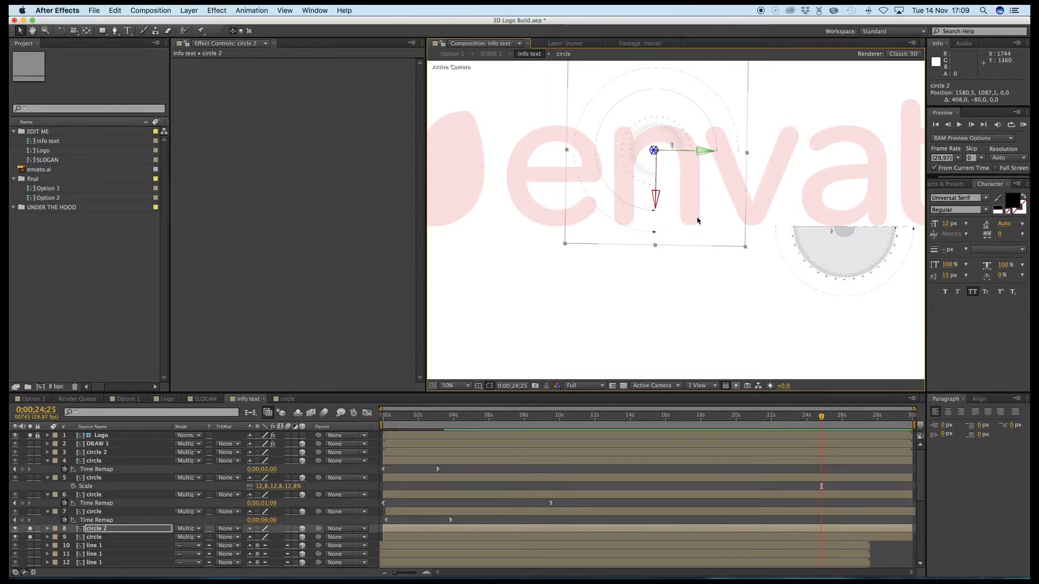
{"action": "left_click_drag", "start_coordinate": [698, 221], "coordinate": [712, 225]}
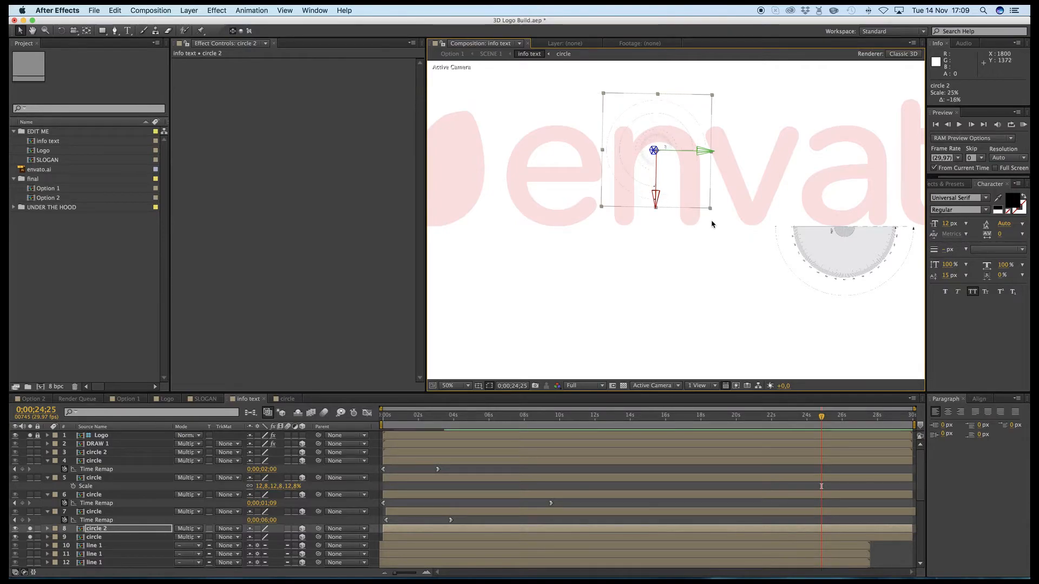
- Set the Time Remap value of circle 2 on layer 8 to 0;00;06;01 at its 0;00;03;14 keyframe
{"action": "key", "text": "alt+super+t"}
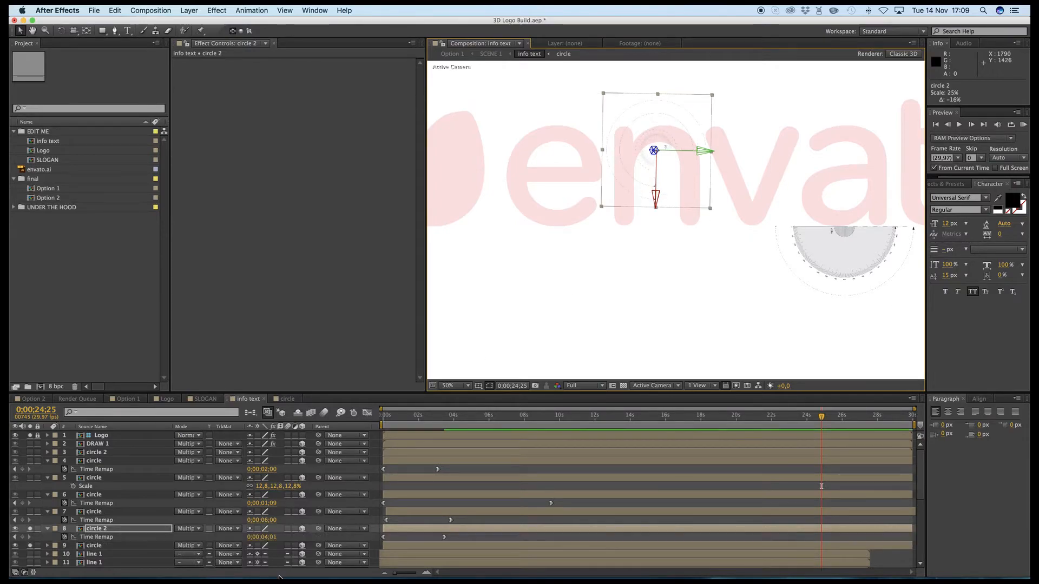
{"action": "left_click", "coordinate": [15, 537]}
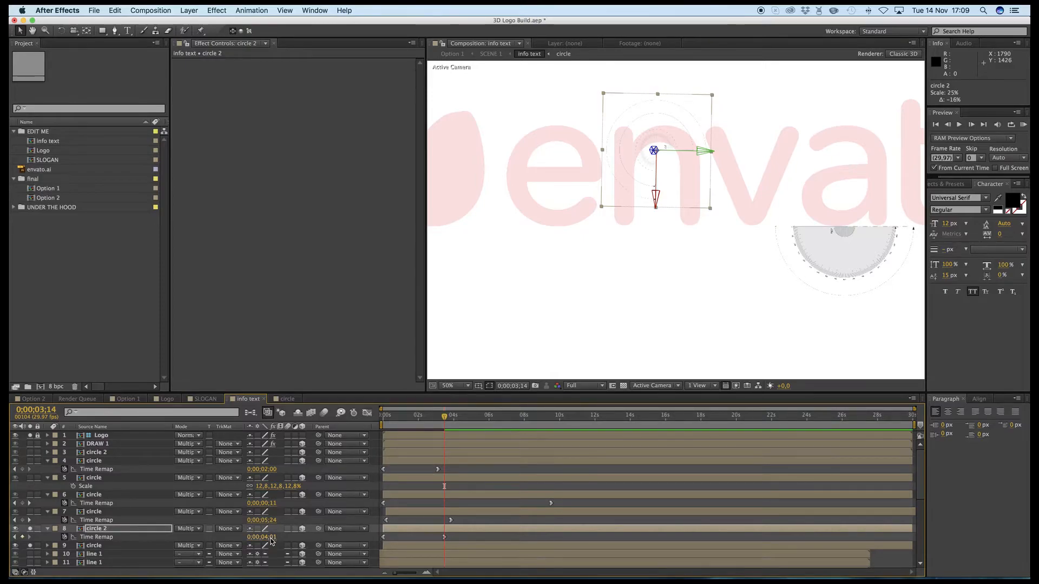
{"action": "left_click", "coordinate": [269, 537]}
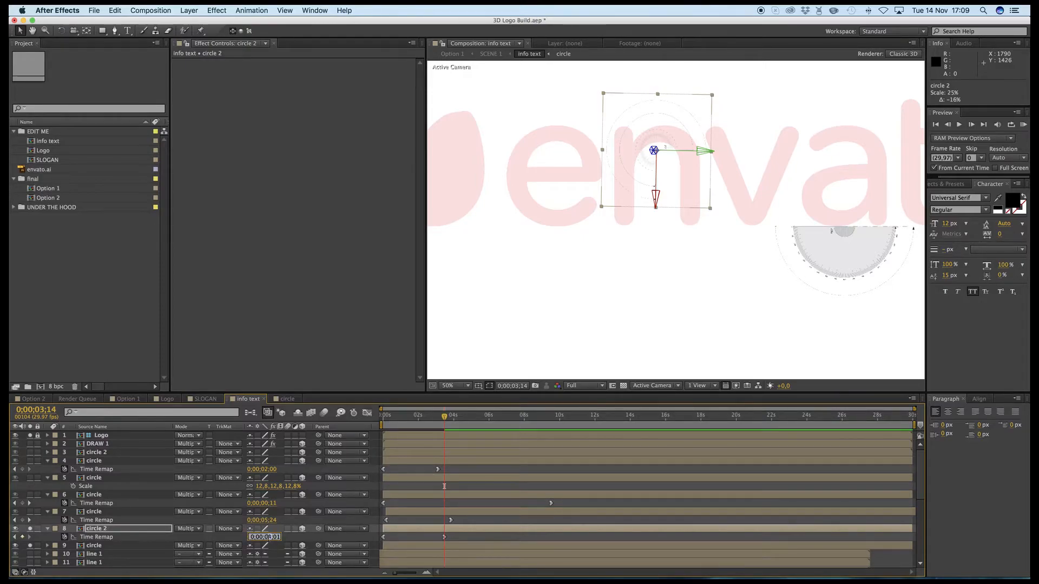
{"action": "key", "text": "Return"}
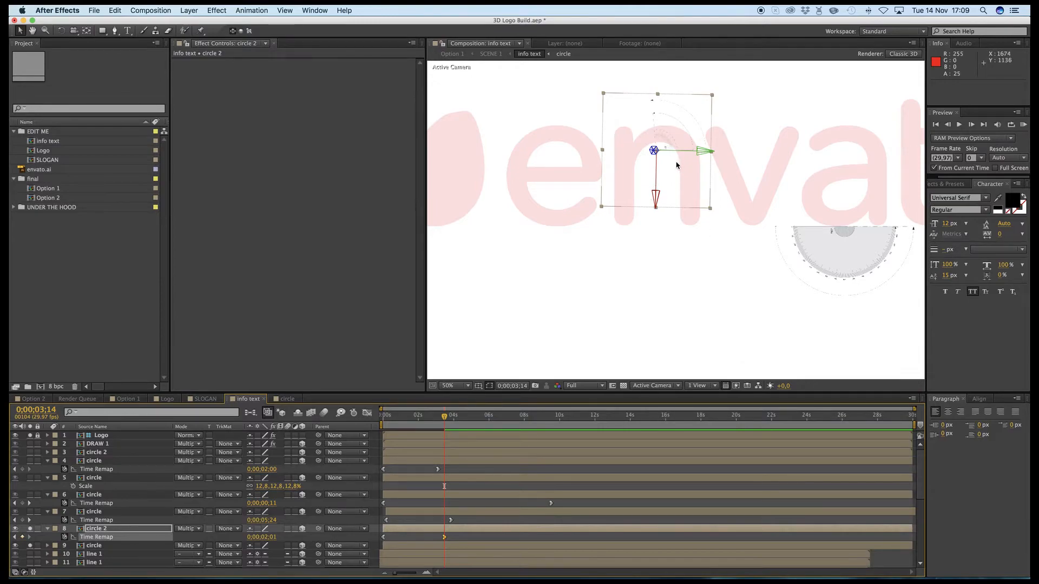
{"action": "left_click", "coordinate": [267, 537]}
{"action": "type", "text": "0;00;06;01"}
{"action": "key", "text": "Return"}
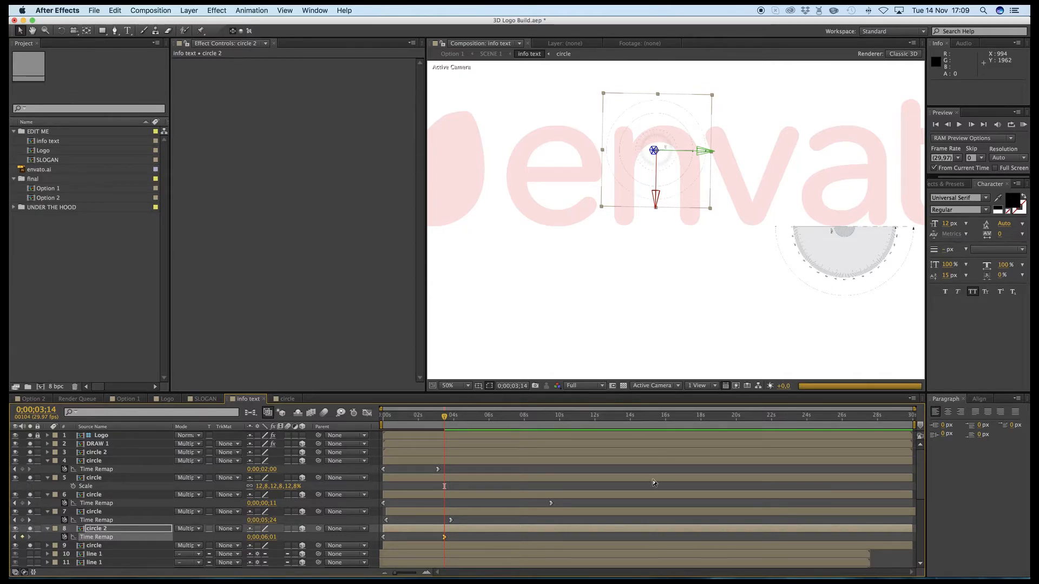
- Check all the placed circles together on the whole logo at 0;00;25;24, and turn off the solos of layers 2 to 9
{"action": "left_click", "coordinate": [679, 255]}
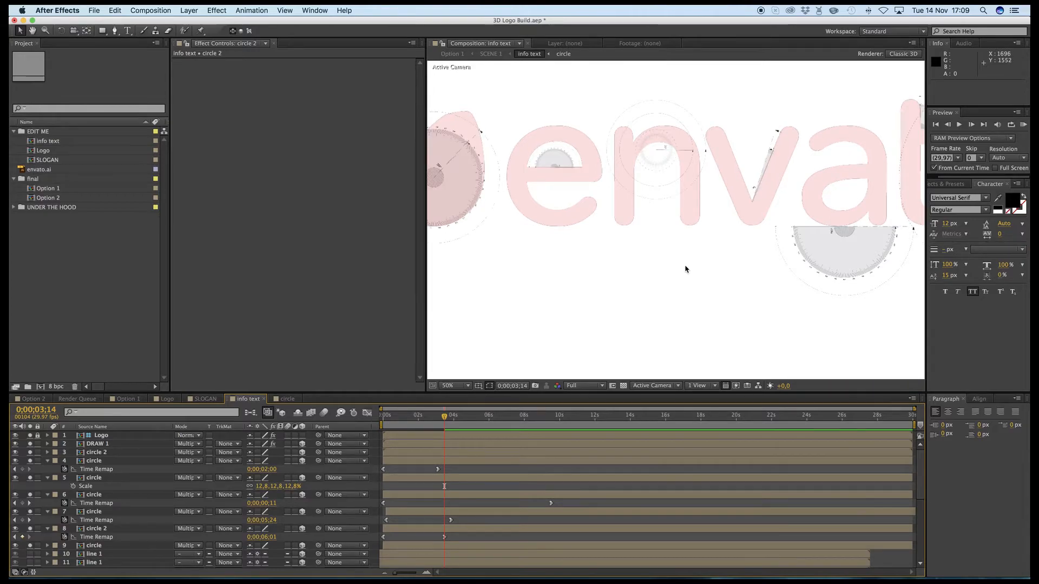
{"action": "scroll", "coordinate": [686, 269], "scroll_direction": "down", "scroll_amount": 8}
{"action": "scroll", "coordinate": [688, 268], "scroll_direction": "up", "scroll_amount": 4}
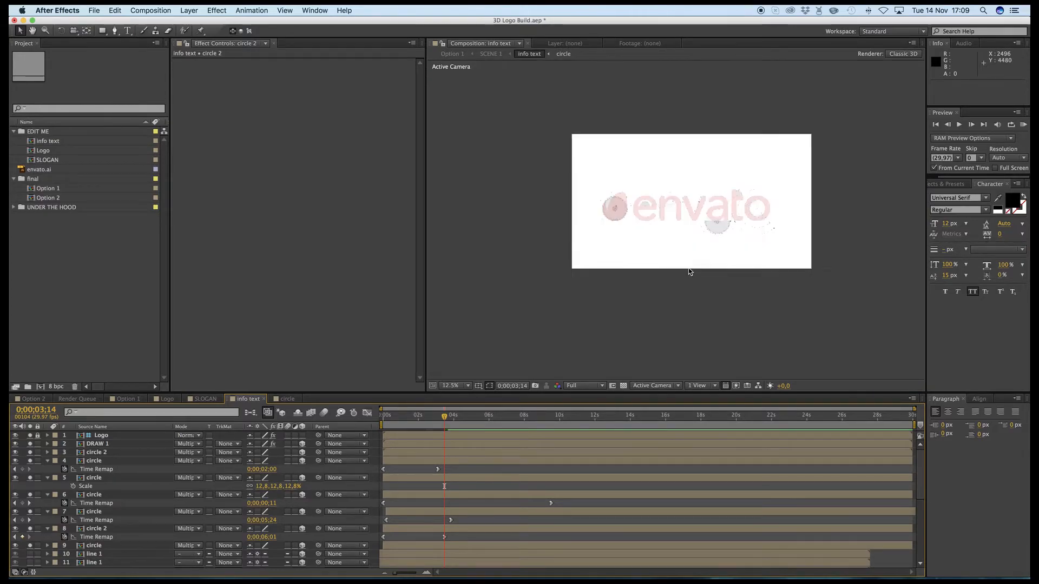
{"action": "scroll", "coordinate": [688, 268], "scroll_direction": "up", "scroll_amount": 1}
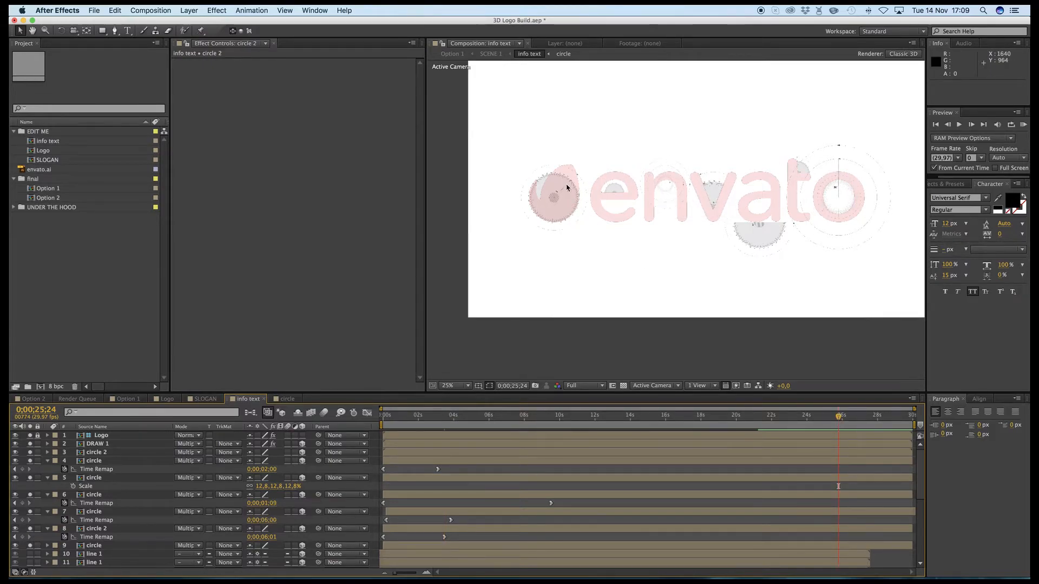
{"action": "left_click_drag", "start_coordinate": [30, 546], "coordinate": [30, 445]}
- Solo line 1 on layer 10 and widen the composition viewer to show more of the logo
{"action": "left_click", "coordinate": [29, 555]}
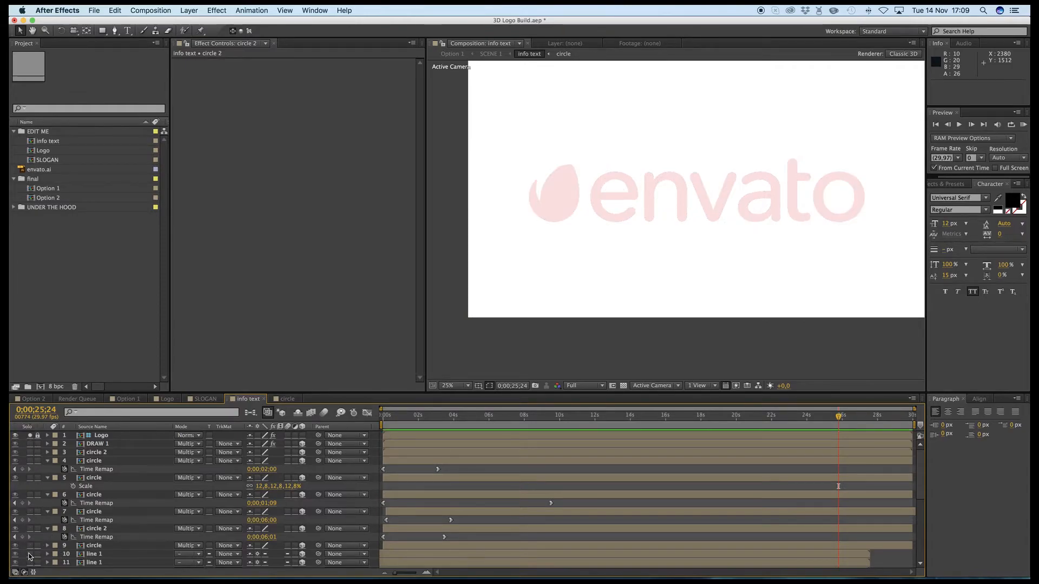
{"action": "scroll", "coordinate": [650, 213], "scroll_direction": "up", "scroll_amount": 4}
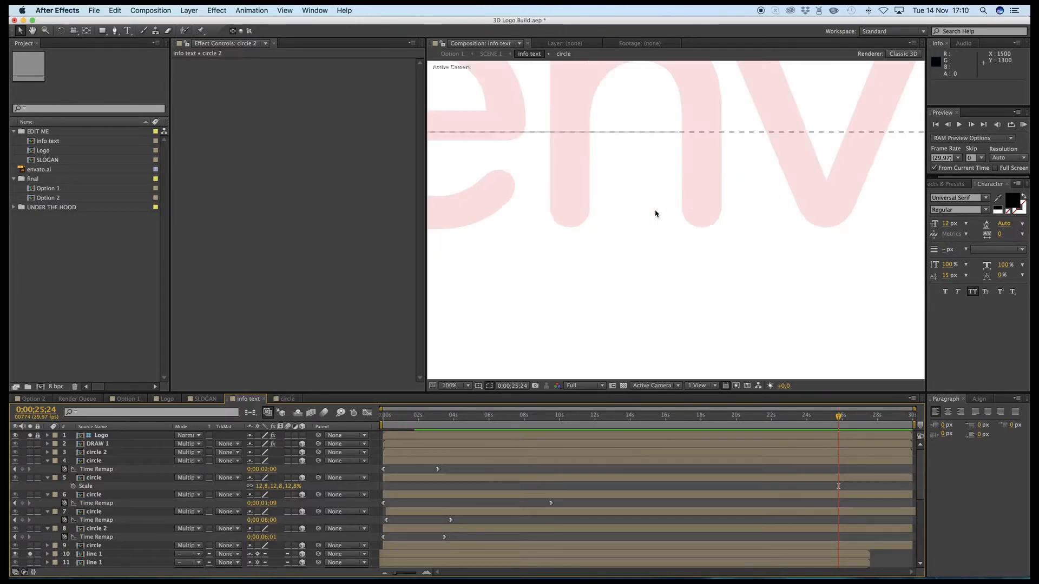
{"action": "scroll", "coordinate": [655, 214], "scroll_direction": "down", "scroll_amount": 2}
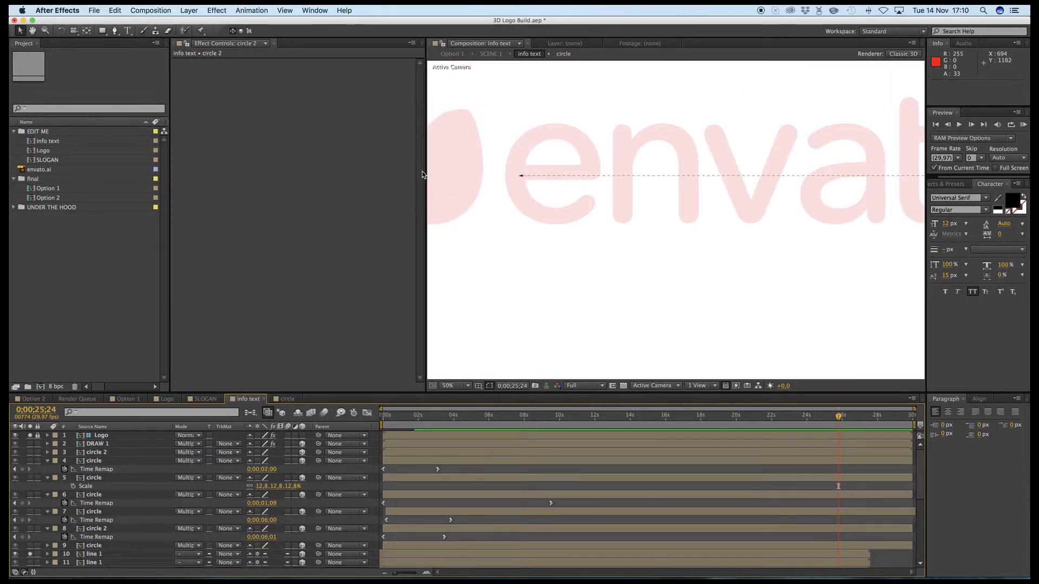
{"action": "left_click_drag", "start_coordinate": [420, 173], "coordinate": [243, 172]}
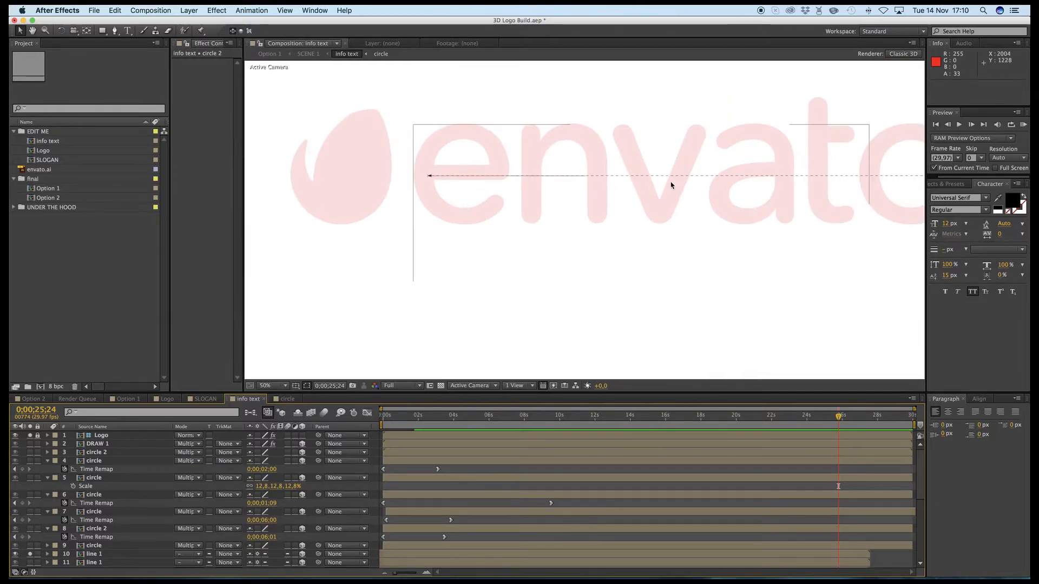
{"action": "left_click_drag", "start_coordinate": [746, 174], "coordinate": [786, 179]}
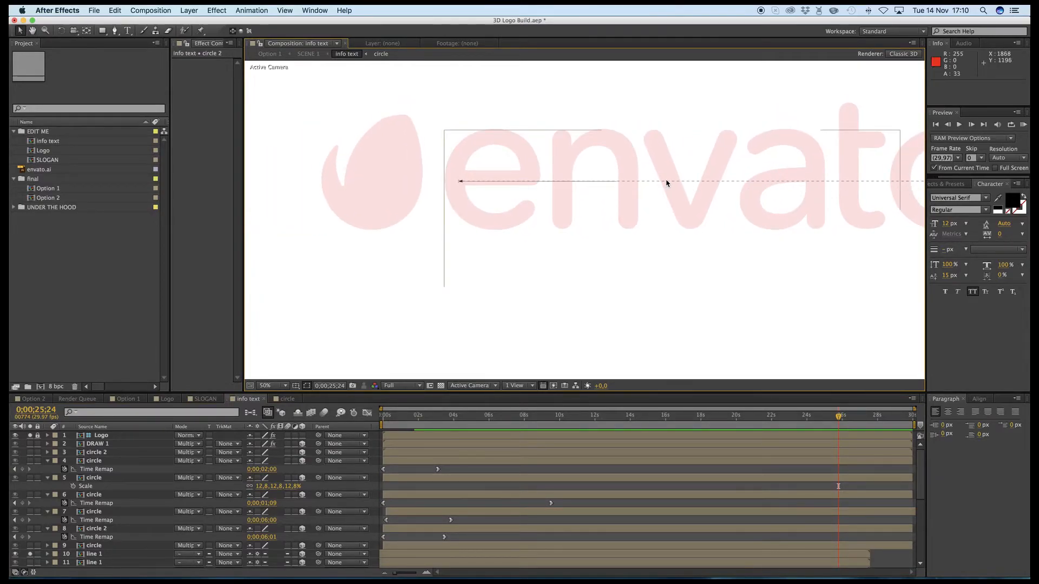
- Move line 1 on layer 10 down along the logo's baseline, starting under the leaf, to about 2516, 1396
{"action": "left_click_drag", "start_coordinate": [665, 181], "coordinate": [664, 228]}
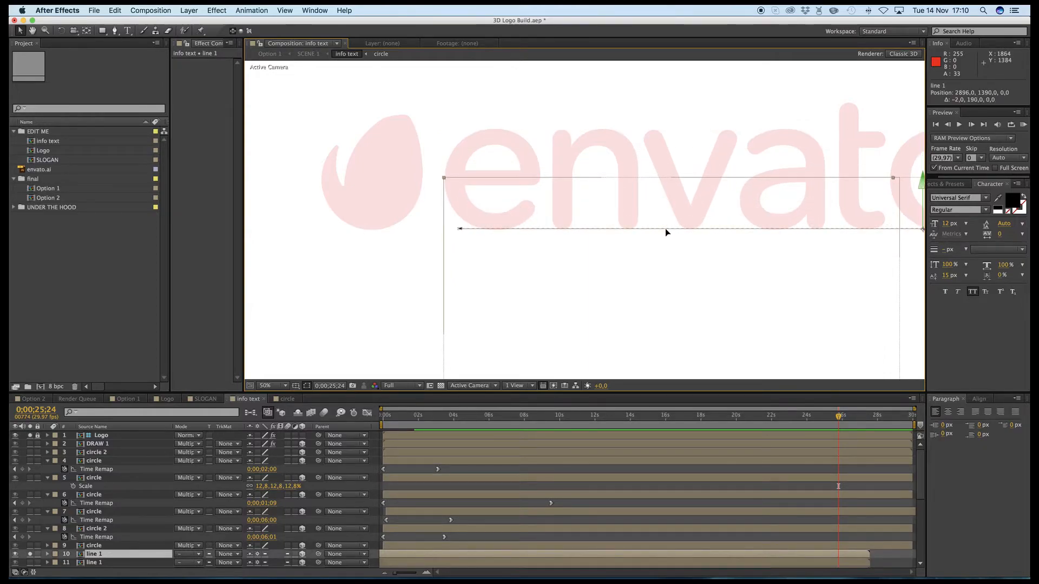
{"action": "key", "text": "Return"}
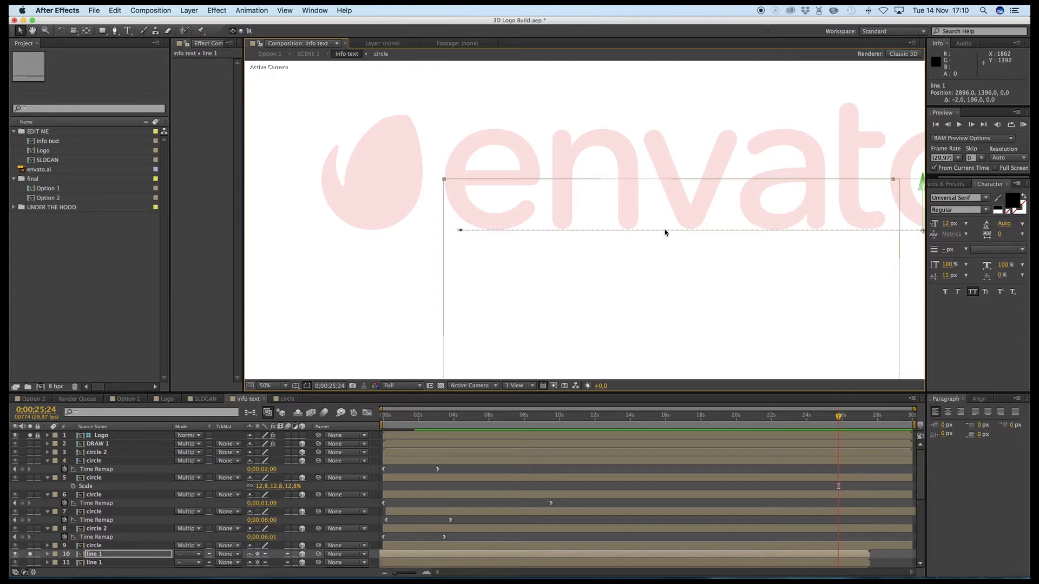
{"action": "left_click_drag", "start_coordinate": [641, 229], "coordinate": [590, 246]}
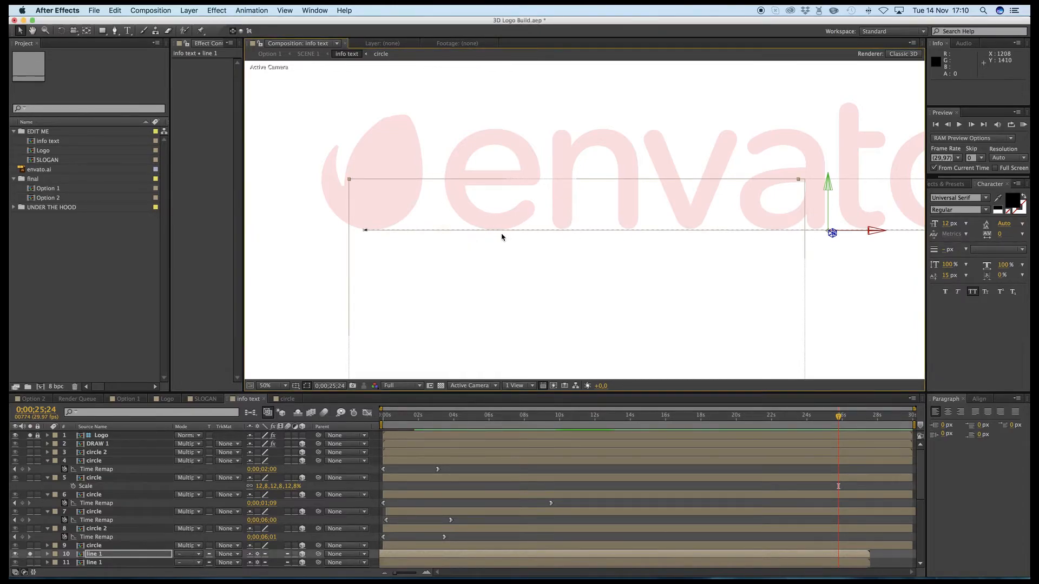
{"action": "key", "text": "Up"}
{"action": "key", "text": "Up"}
{"action": "left_click_drag", "start_coordinate": [502, 237], "coordinate": [503, 238]}
{"action": "key", "text": "Up"}
{"action": "key", "text": "Up"}
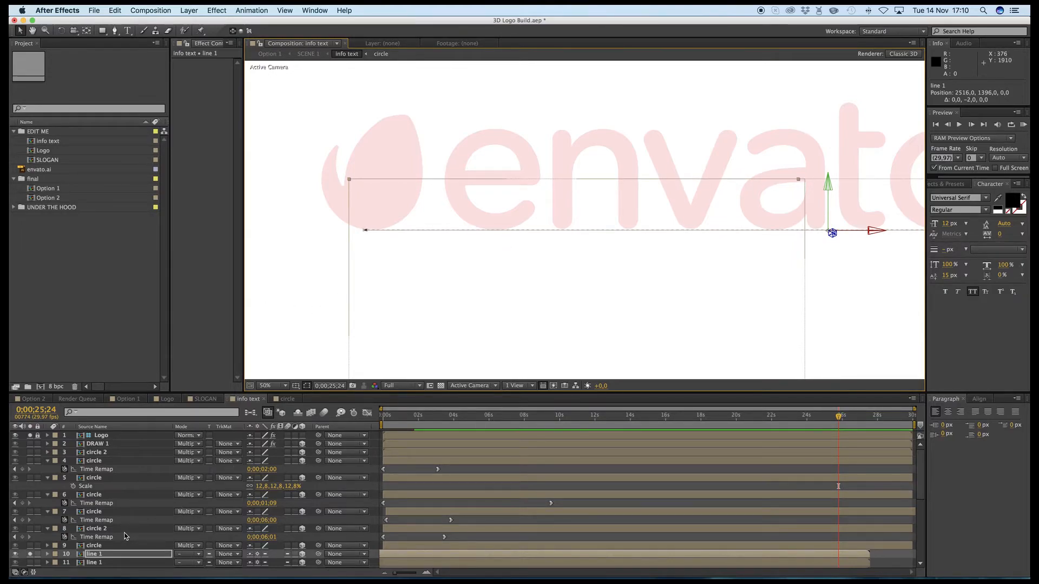
- Solo line 1 on layer 11 instead of layer 10 and move it up along the top of the letters, to about 1091.9, 989.9
{"action": "scroll", "coordinate": [56, 559], "scroll_direction": "down", "scroll_amount": 2}
{"action": "left_click", "coordinate": [30, 546]}
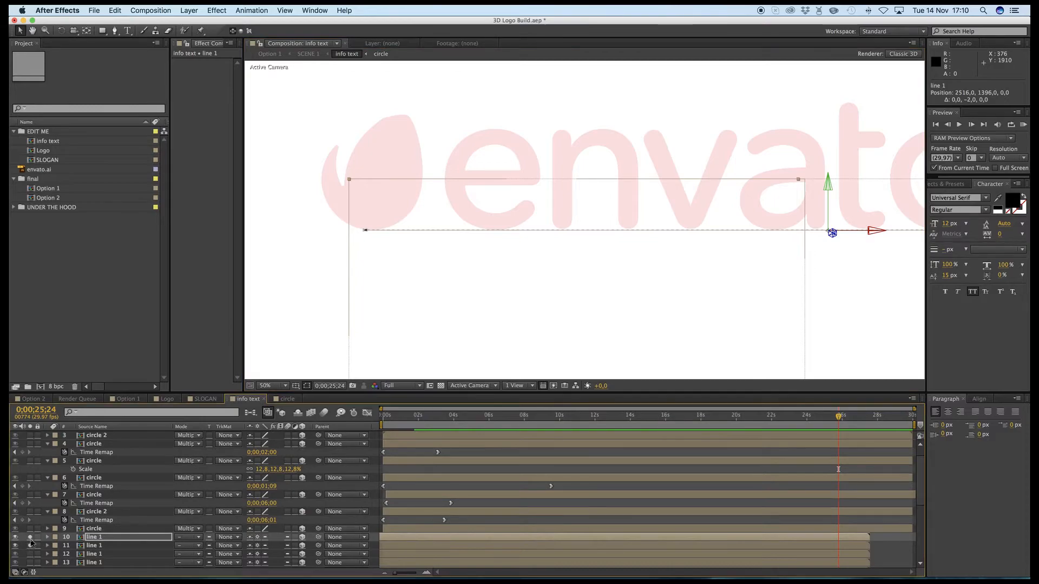
{"action": "left_click", "coordinate": [30, 537]}
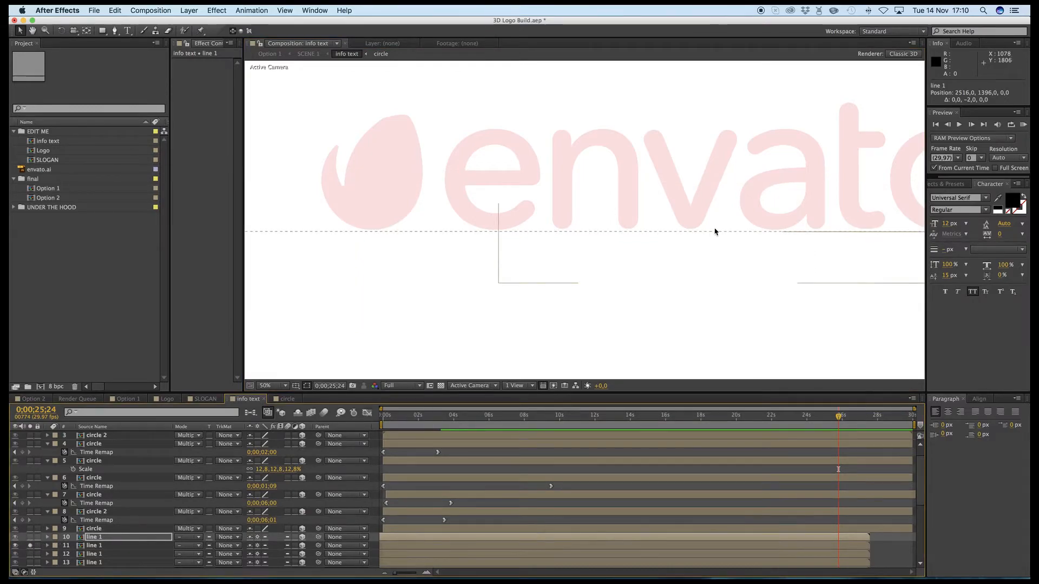
{"action": "scroll", "coordinate": [574, 224], "scroll_direction": "down", "scroll_amount": 2}
{"action": "left_click_drag", "start_coordinate": [597, 227], "coordinate": [594, 175]}
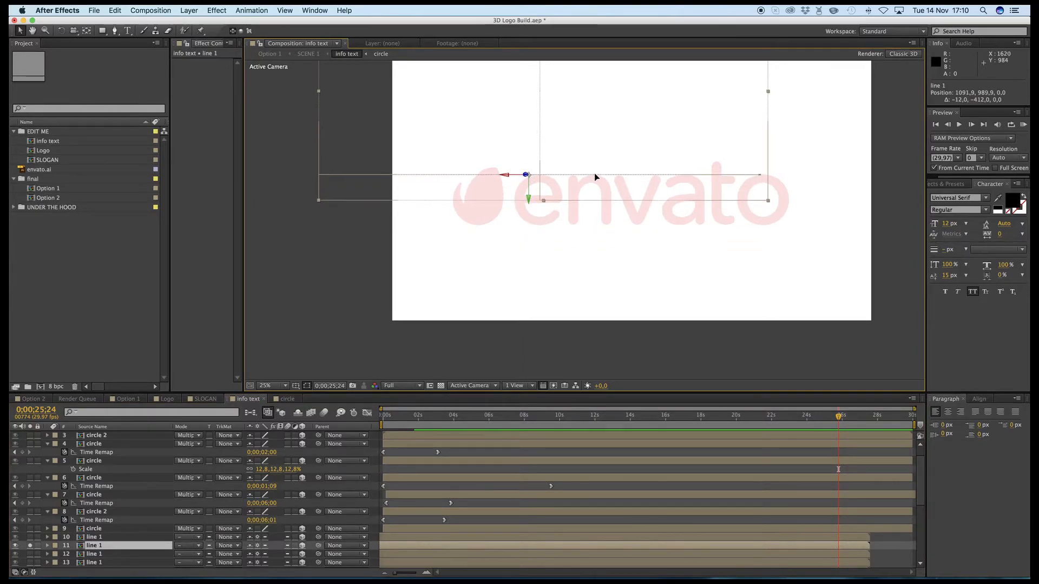
- Shift line 1 on layer 11 along the tops of the letters to about 1149.9, 991.9
{"action": "key", "text": "Return"}
{"action": "key", "text": "Down"}
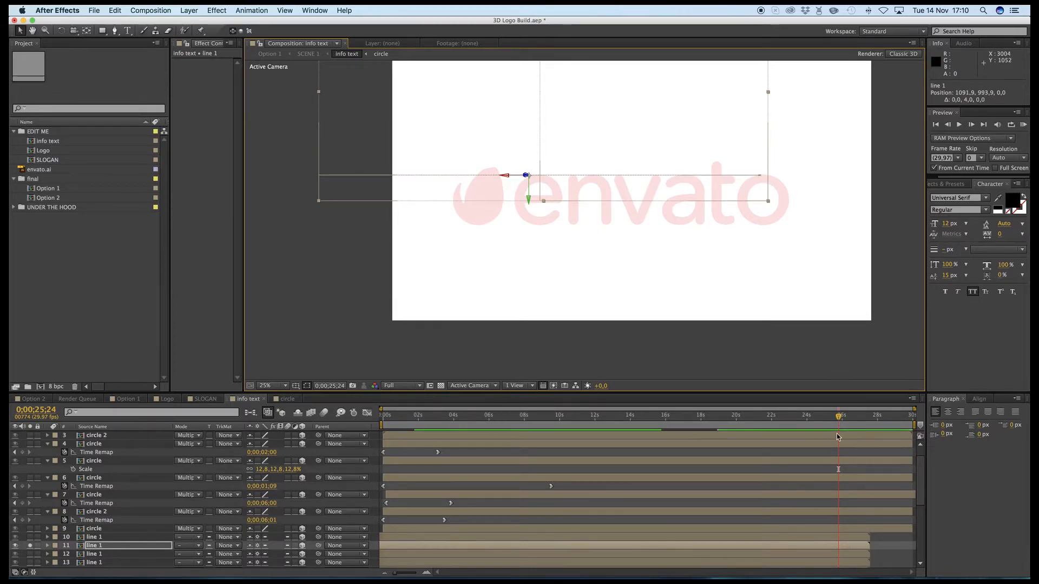
{"action": "key", "text": "period"}
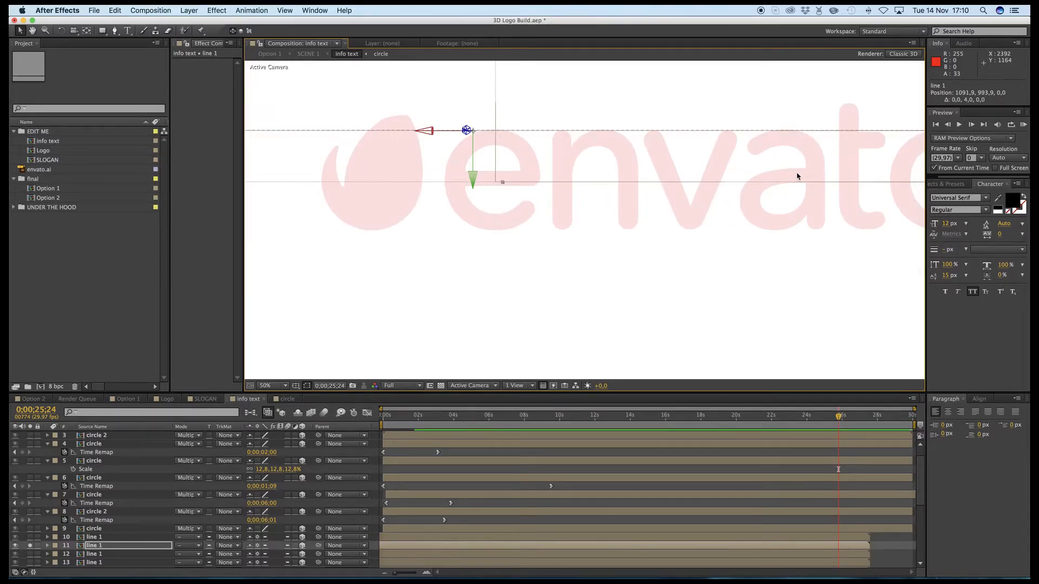
{"action": "left_click_drag", "start_coordinate": [808, 148], "coordinate": [821, 177]}
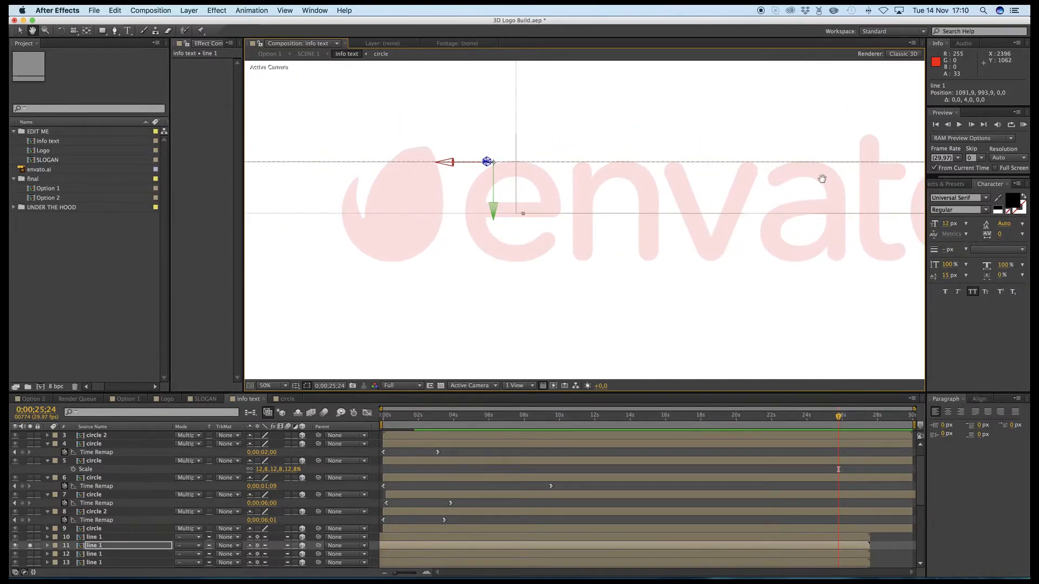
{"action": "key", "text": "v"}
{"action": "left_click_drag", "start_coordinate": [570, 230], "coordinate": [466, 241]}
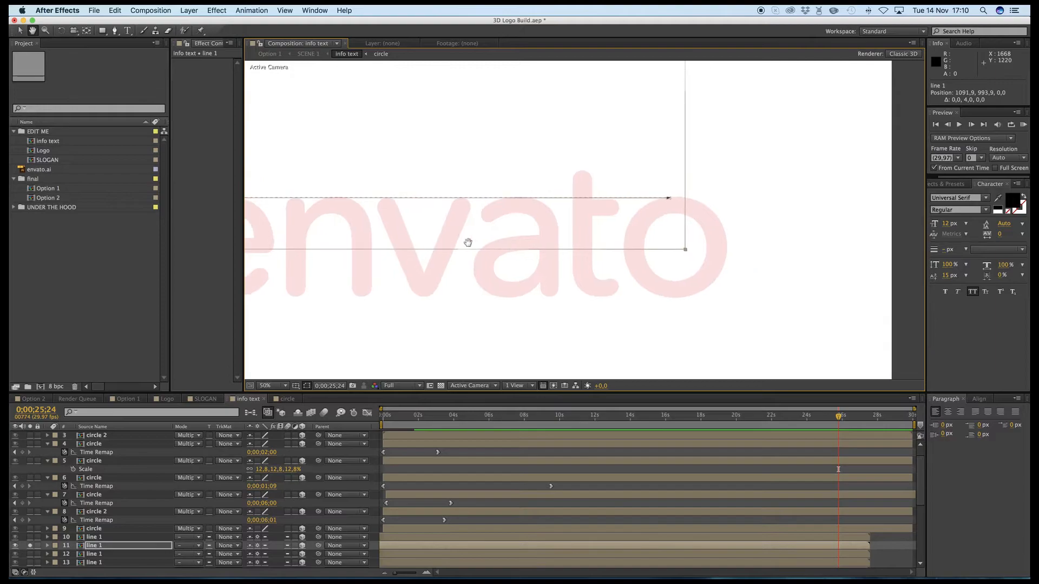
{"action": "left_click_drag", "start_coordinate": [585, 197], "coordinate": [513, 193]}
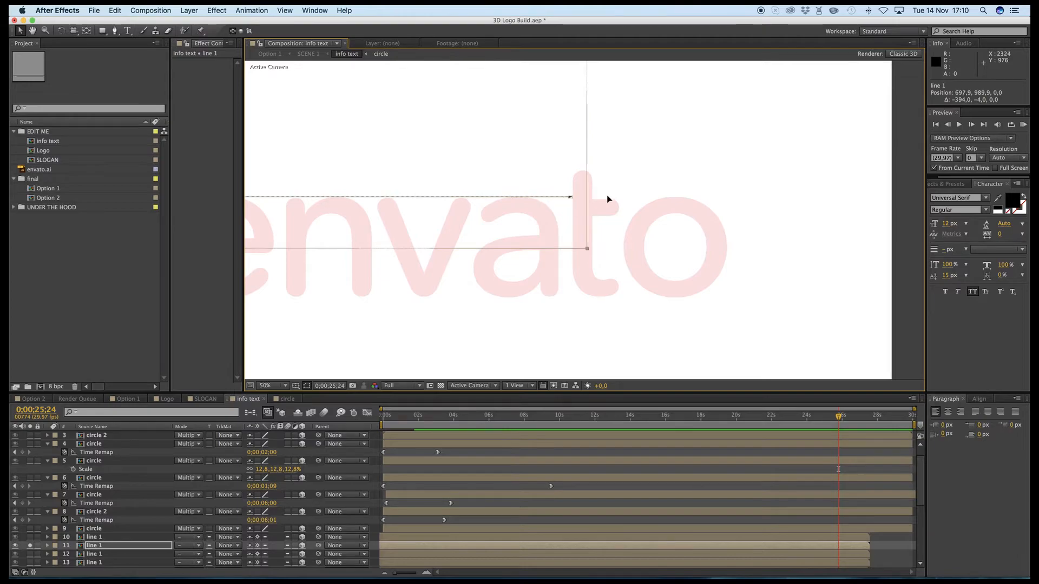
{"action": "left_click_drag", "start_coordinate": [606, 195], "coordinate": [624, 198]}
{"action": "left_click_drag", "start_coordinate": [847, 178], "coordinate": [752, 195]}
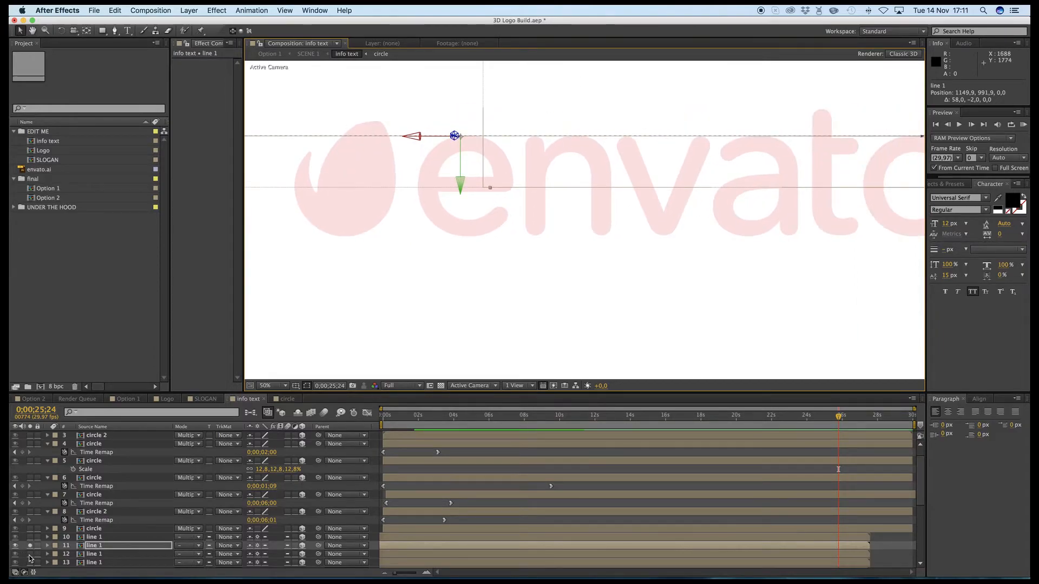
- Solo line 1 on layer 12 instead of layer 11 and move it to the n's left edge, at about 1408.2, 2853.9
{"action": "left_click", "coordinate": [86, 554]}
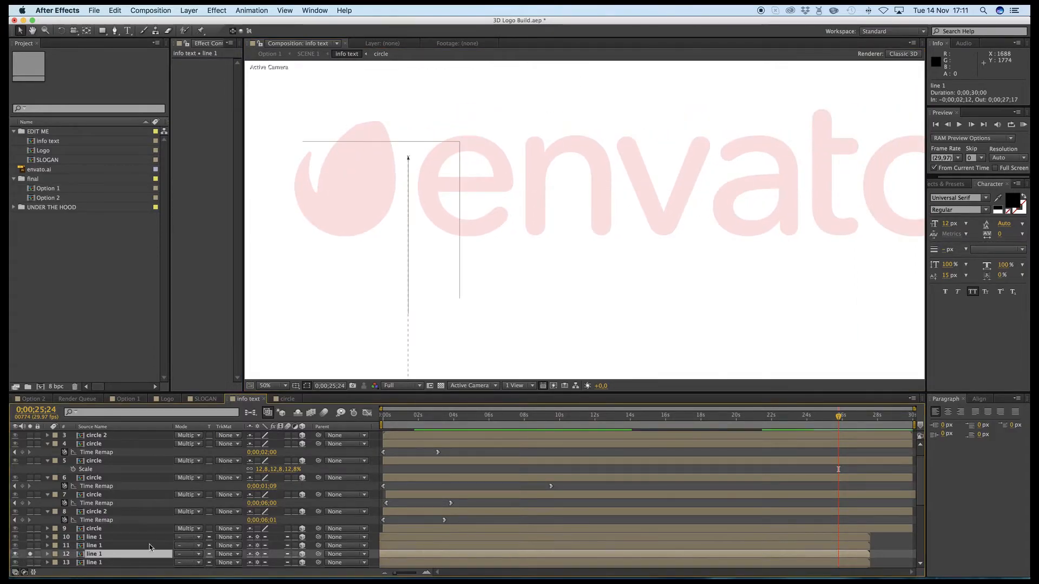
{"action": "left_click_drag", "start_coordinate": [388, 266], "coordinate": [505, 246]}
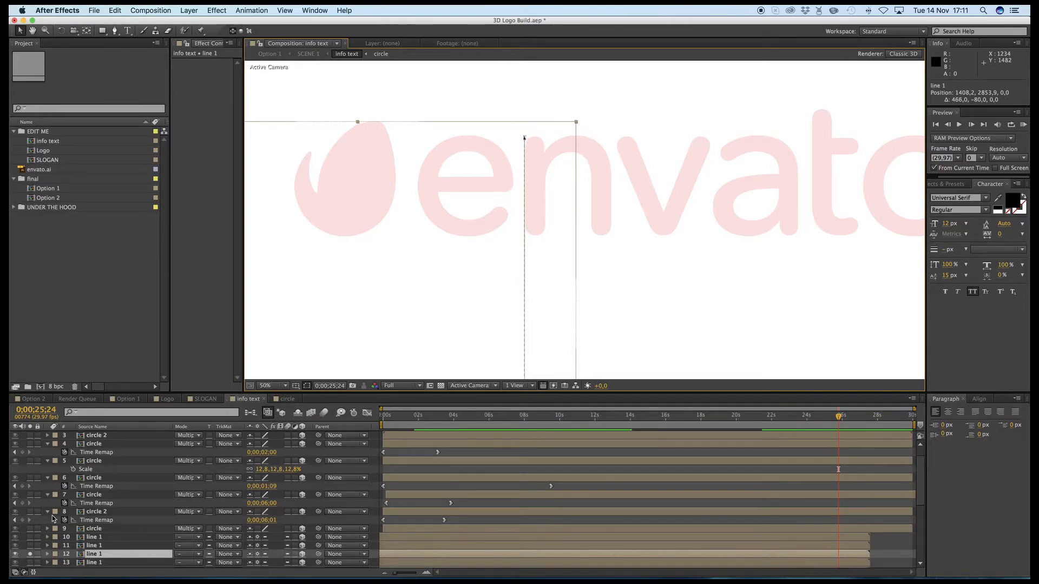
{"action": "key", "text": "Return"}
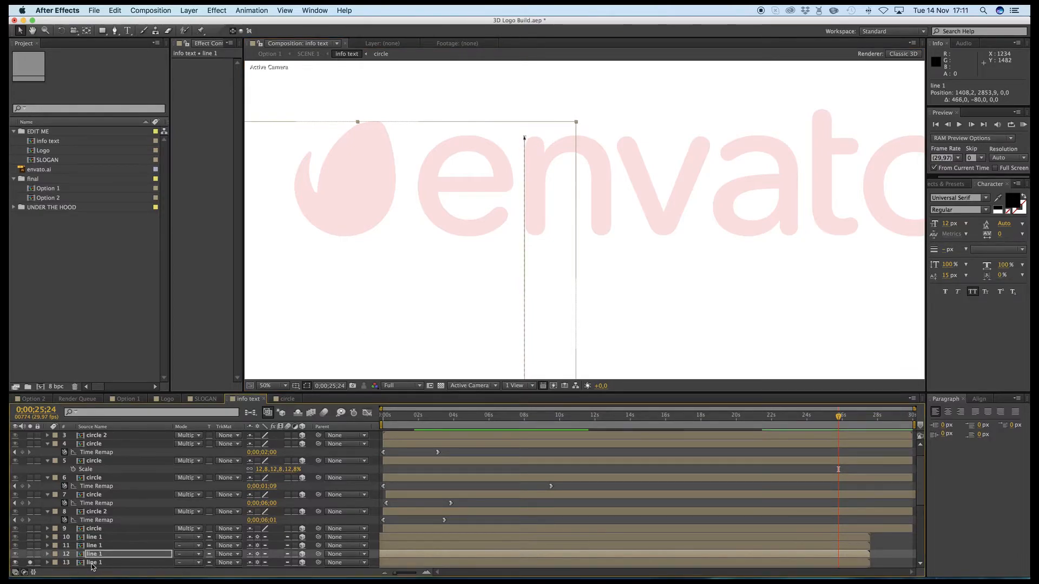
- Move line 1 on layer 13 to the left edge of the letter t, at about 2562, -343
{"action": "left_click", "coordinate": [92, 564]}
{"action": "left_click_drag", "start_coordinate": [875, 162], "coordinate": [720, 204]}
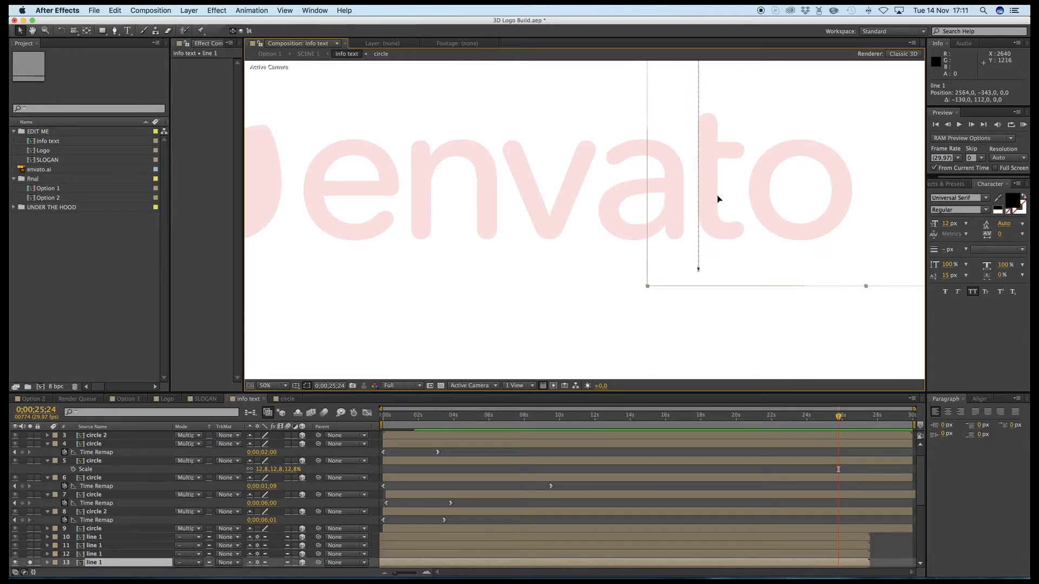
{"action": "key", "text": "Return"}
- Solo line 1 on layer 14 instead of layer 13 and move it down across the letters, to about 2981.6, 294.3
{"action": "scroll", "coordinate": [106, 535], "scroll_direction": "down", "scroll_amount": 5}
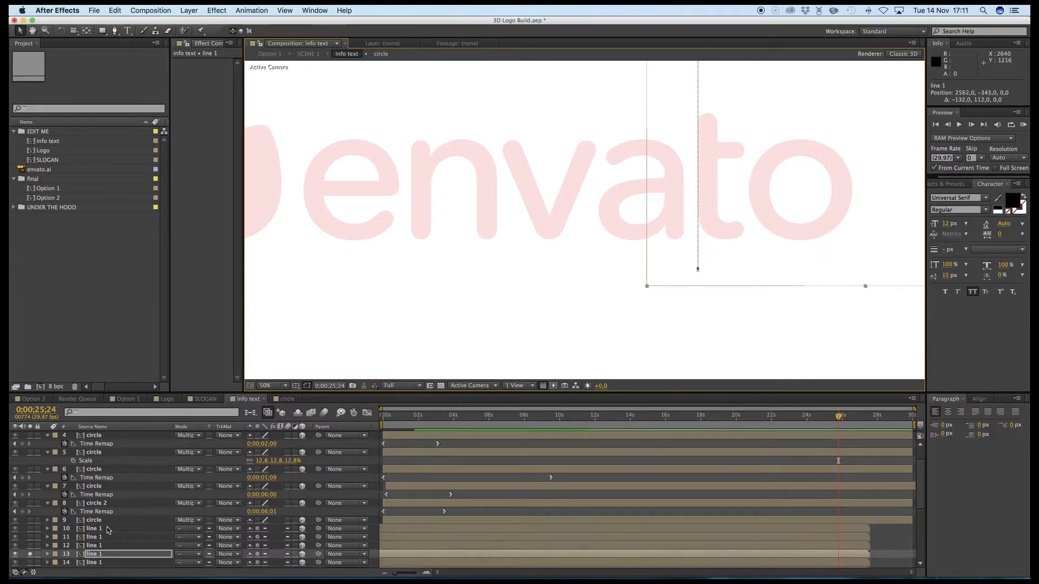
{"action": "scroll", "coordinate": [79, 509], "scroll_direction": "up", "scroll_amount": 5}
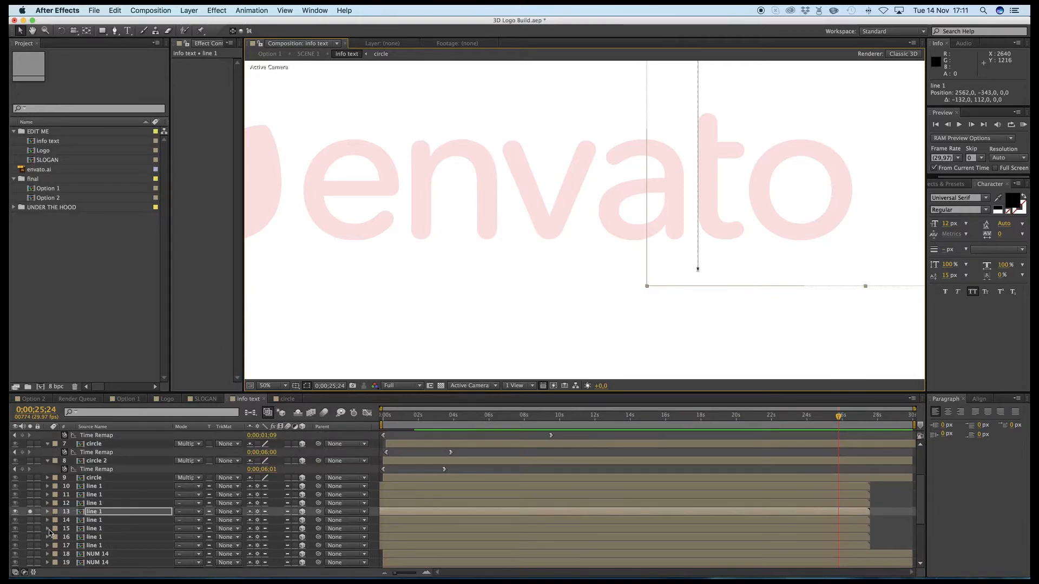
{"action": "left_click", "coordinate": [52, 521]}
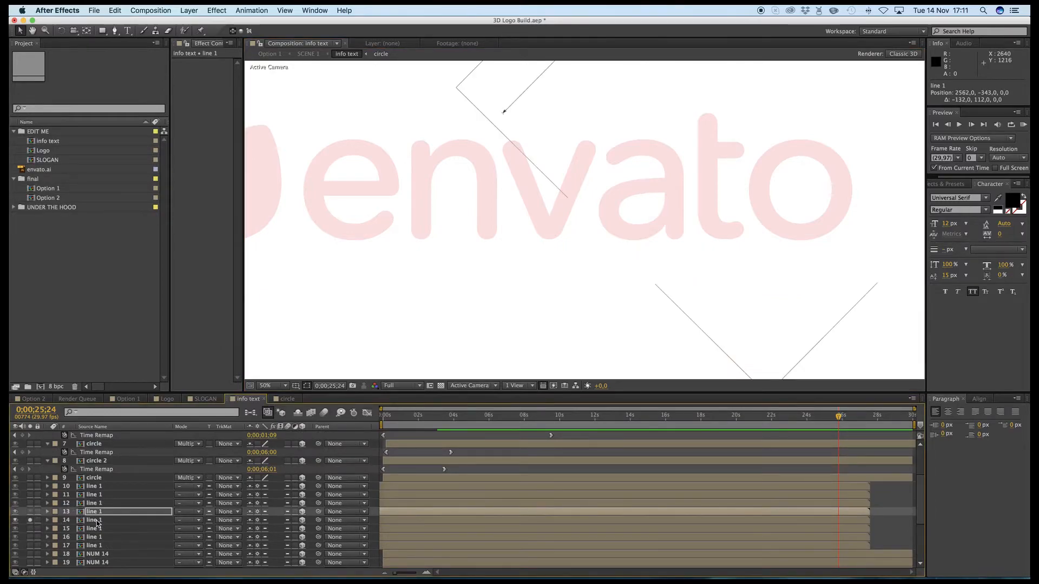
{"action": "left_click_drag", "start_coordinate": [704, 134], "coordinate": [709, 202]}
{"action": "left_click_drag", "start_coordinate": [689, 156], "coordinate": [664, 319]}
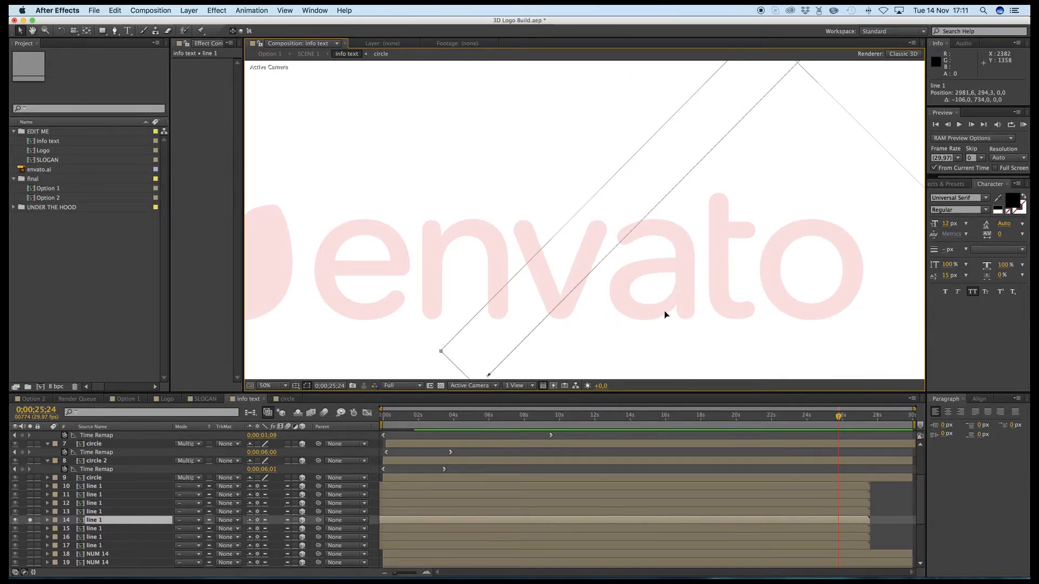
- Set the Z rotation of line 1 on layer 14 to -66.4° and fit it along the v's right stroke, at about 2729.6, -267.7
{"action": "left_click", "coordinate": [103, 522]}
{"action": "key", "text": "r"}
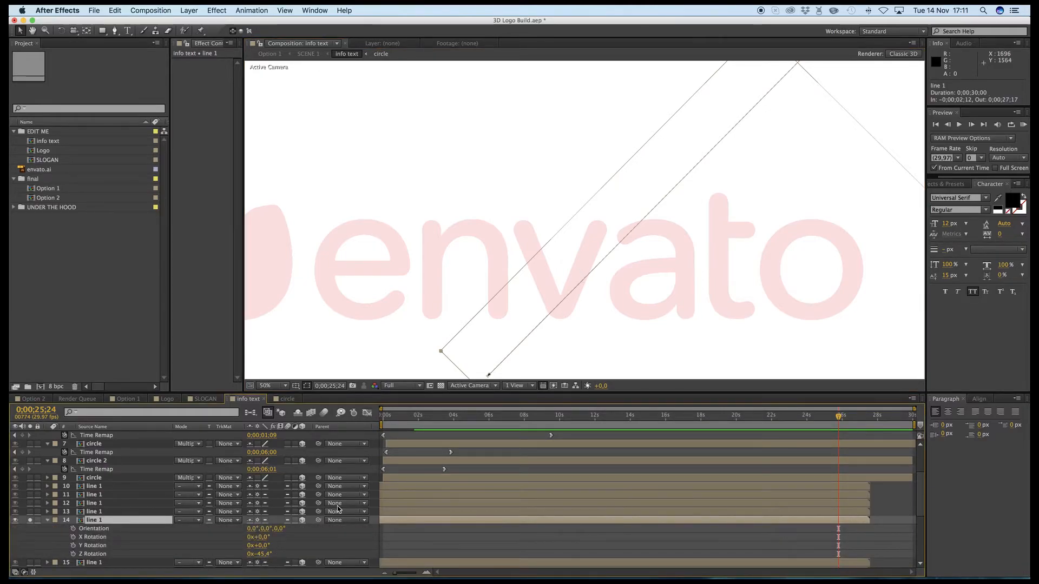
{"action": "left_click_drag", "start_coordinate": [265, 554], "coordinate": [252, 554]}
{"action": "left_click_drag", "start_coordinate": [728, 276], "coordinate": [616, 246]}
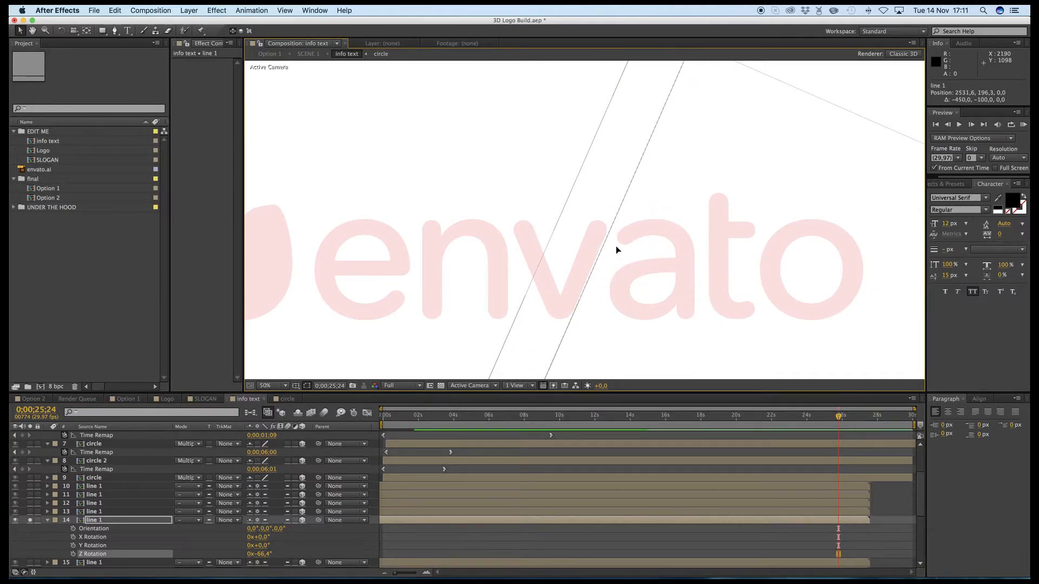
{"action": "left_click_drag", "start_coordinate": [632, 190], "coordinate": [661, 137]}
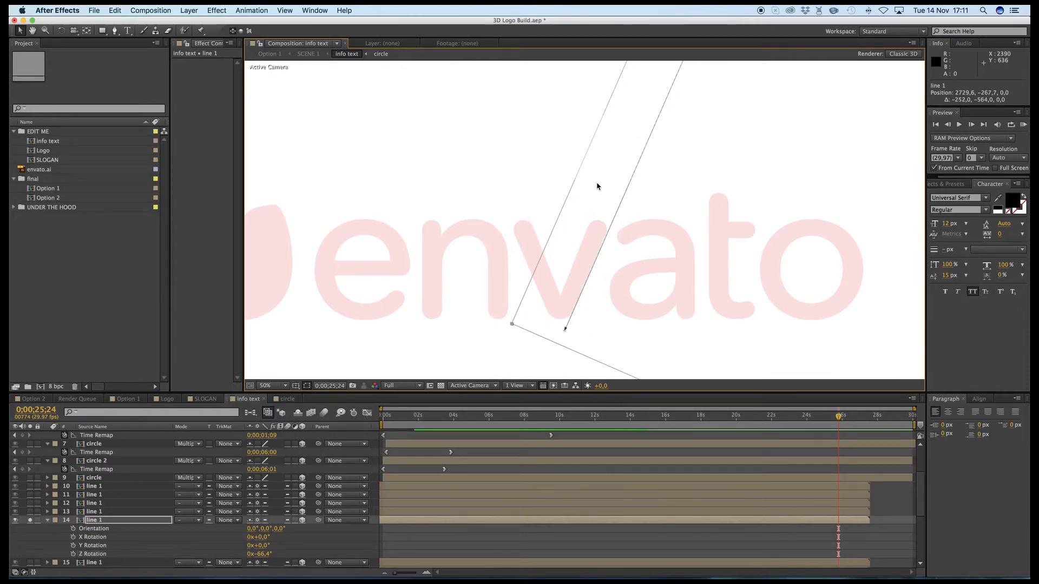
{"action": "left_click", "coordinate": [48, 520]}
- Solo line 1 on layer 15 instead of layer 14 and look up the Z rotation of layer 14
{"action": "left_click", "coordinate": [30, 529]}
{"action": "left_click", "coordinate": [30, 521]}
{"action": "left_click", "coordinate": [93, 529]}
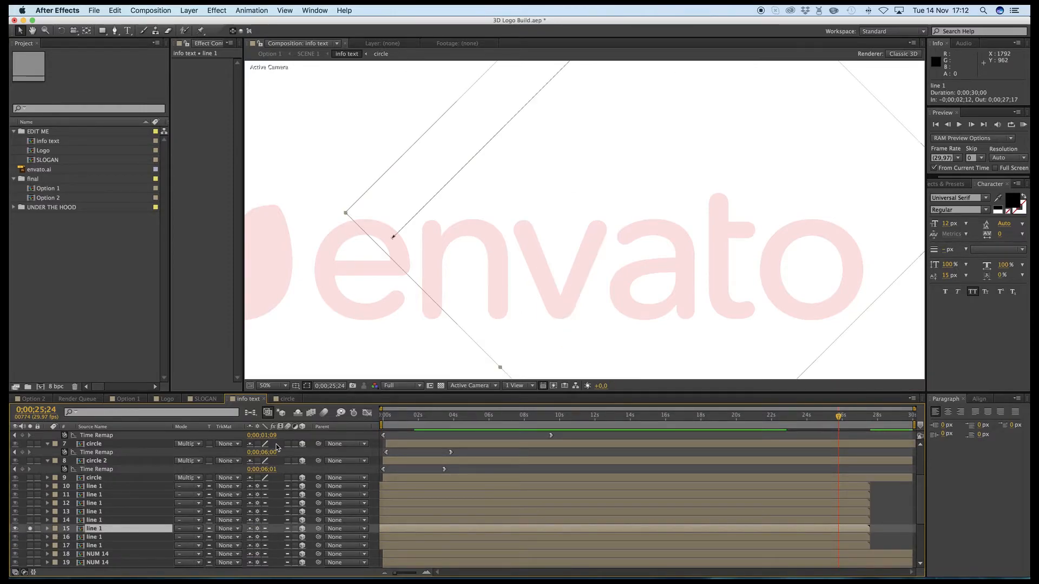
{"action": "left_click", "coordinate": [109, 521]}
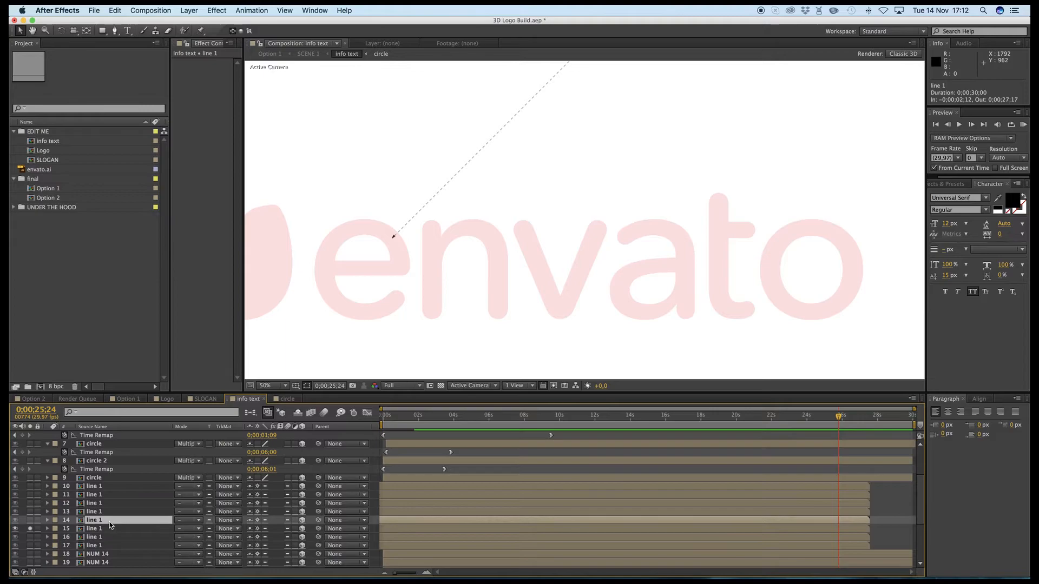
{"action": "key", "text": "r"}
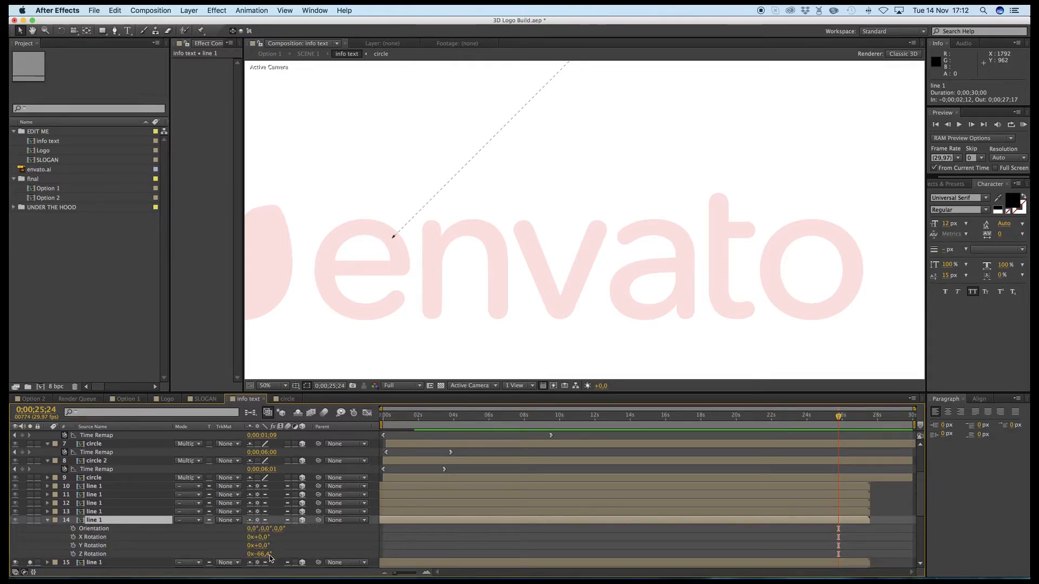
{"action": "key", "text": "r"}
- Try a Z rotation of -66.4° on line 1 on layer 15 and move it over the v to about 2581.1, -231.1
{"action": "left_click", "coordinate": [95, 529]}
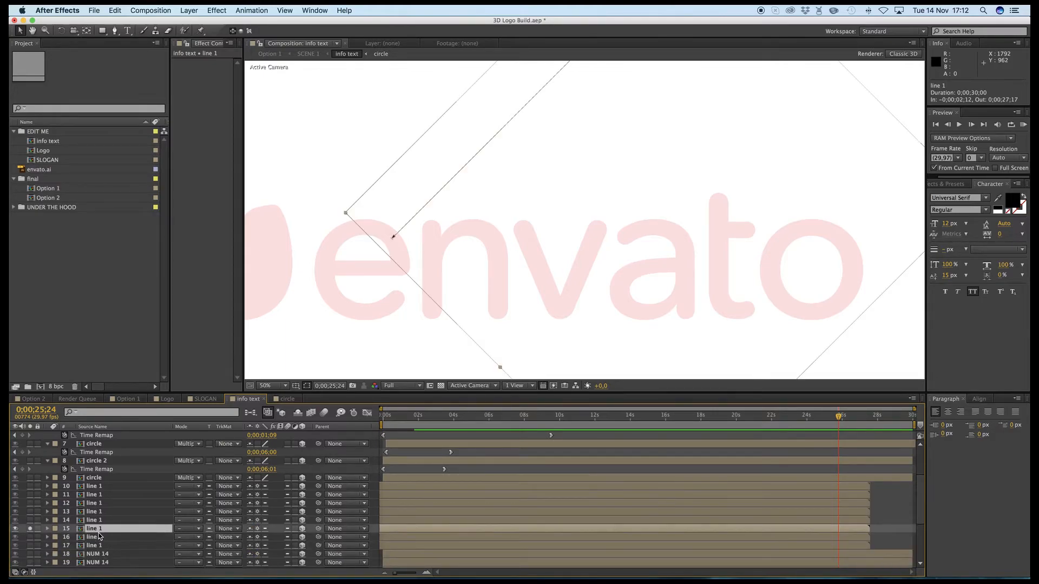
{"action": "key", "text": "r"}
{"action": "left_click", "coordinate": [260, 565]}
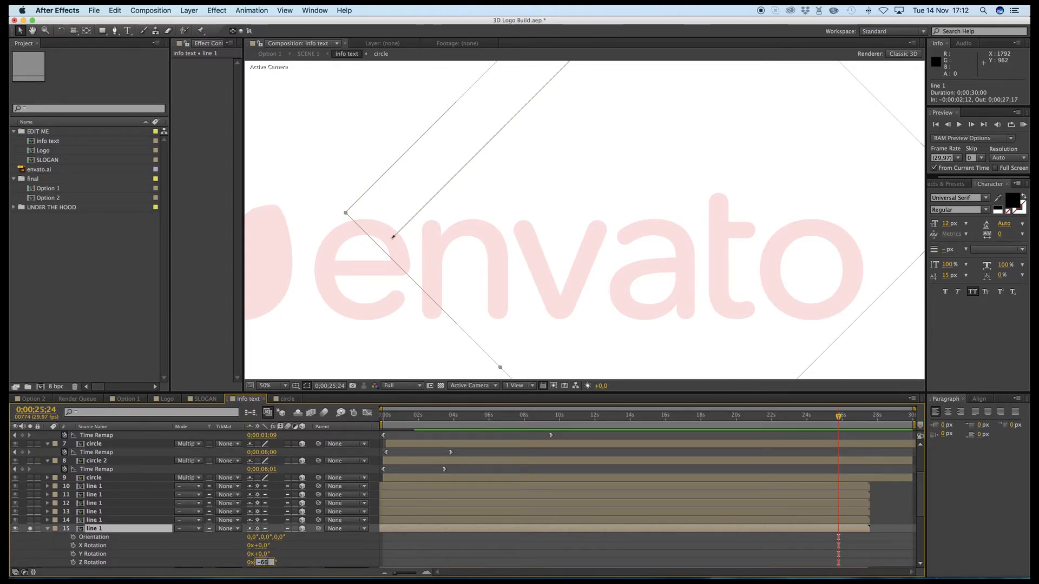
{"action": "type", "text": "-66.4"}
{"action": "key", "text": "Return"}
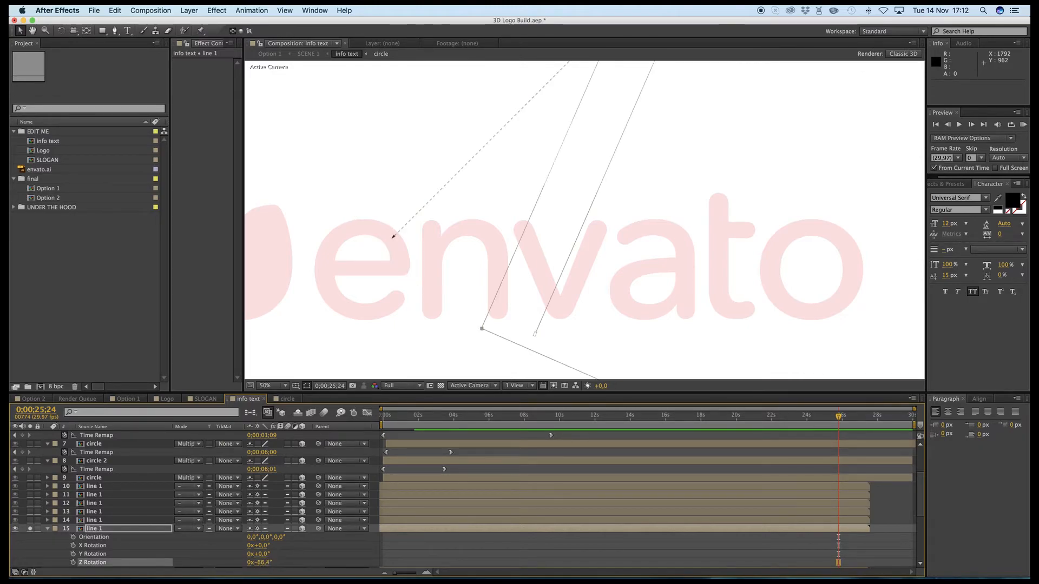
{"action": "left_click_drag", "start_coordinate": [590, 197], "coordinate": [583, 239]}
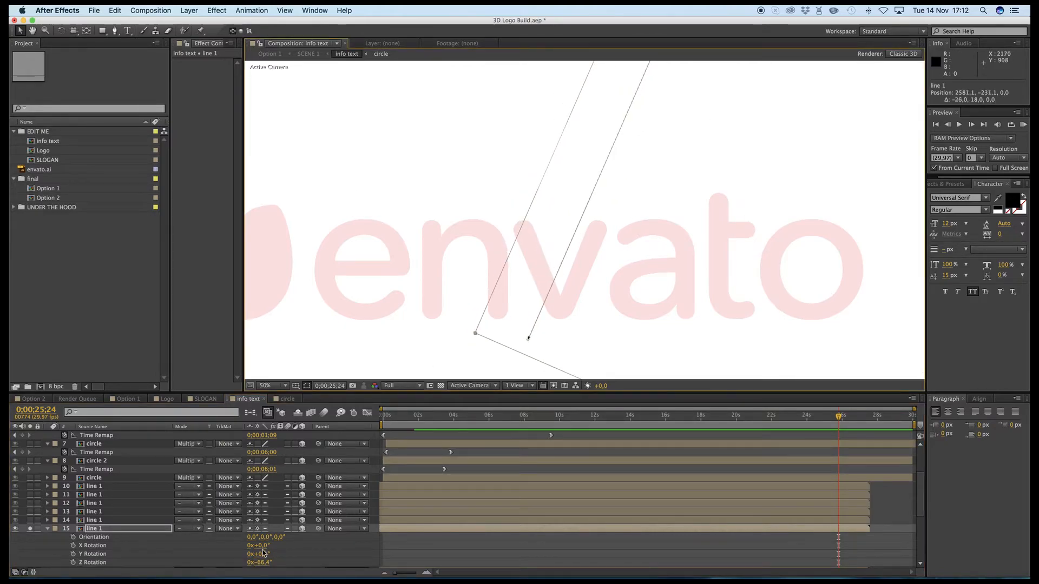
- Set the Z rotation of line 1 on layer 15 to 66.4° and fit it along the v's left stroke, at about 2465.1, 2616.9
{"action": "left_click", "coordinate": [262, 564]}
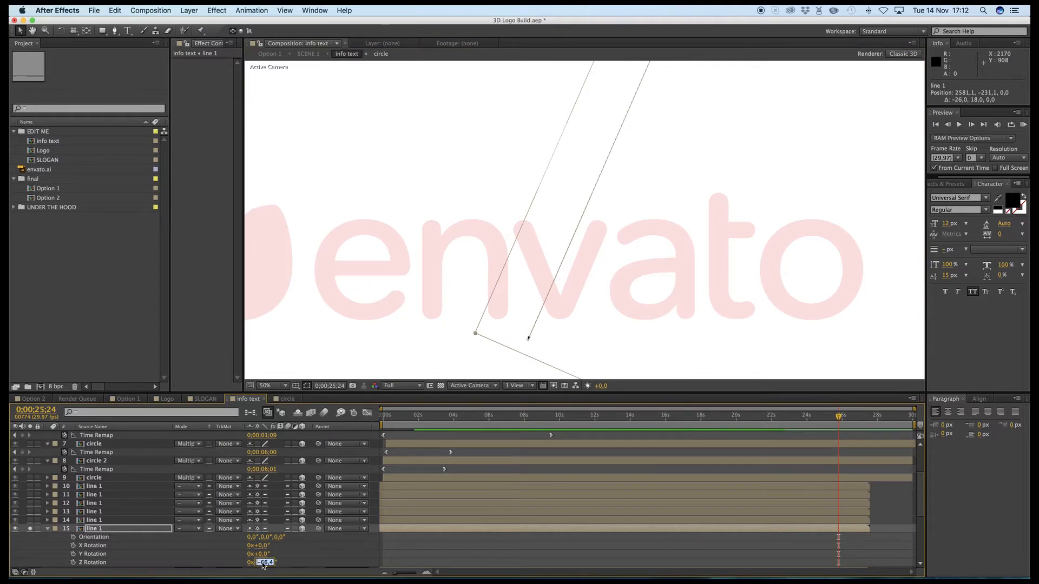
{"action": "key", "text": "Return"}
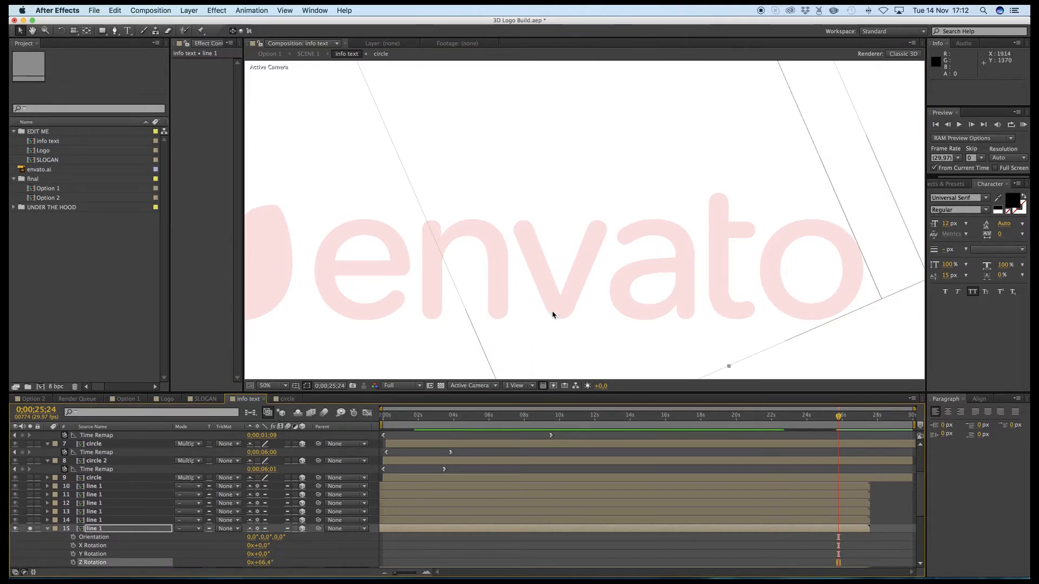
{"action": "left_click_drag", "start_coordinate": [563, 262], "coordinate": [659, 574]}
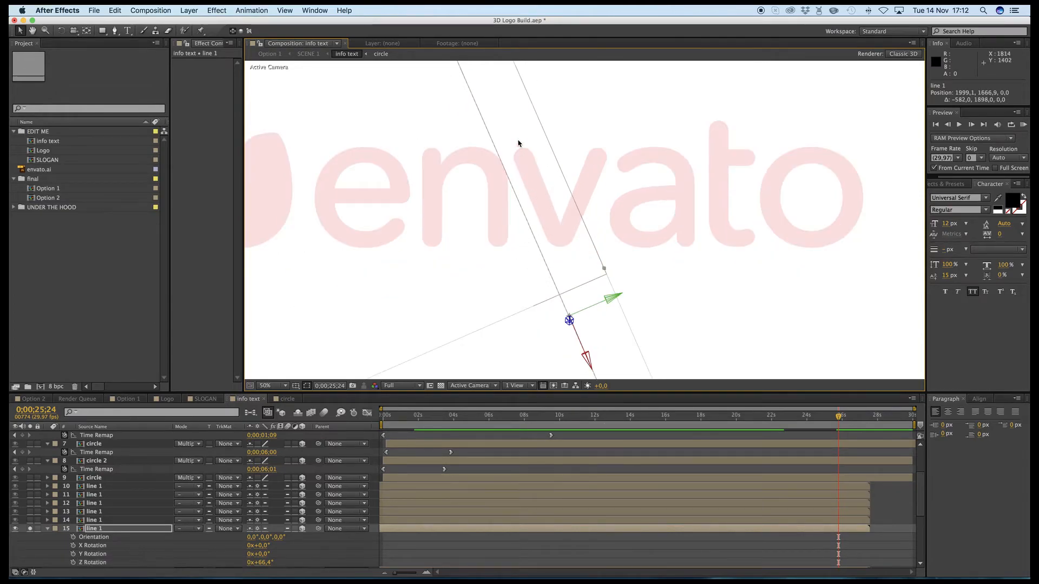
{"action": "left_click_drag", "start_coordinate": [611, 298], "coordinate": [616, 355]}
{"action": "left_click", "coordinate": [48, 532]}
- Solo line 1 on layer 16 instead of layer 15 and zoom the composition viewer out to 25%
{"action": "left_click", "coordinate": [31, 538]}
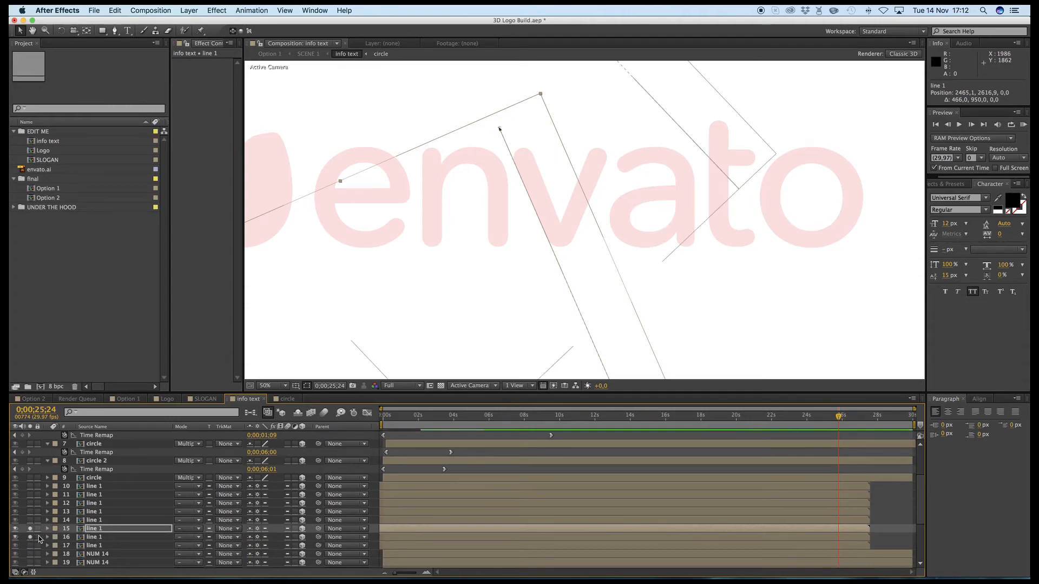
{"action": "left_click", "coordinate": [30, 529]}
{"action": "left_click", "coordinate": [94, 537]}
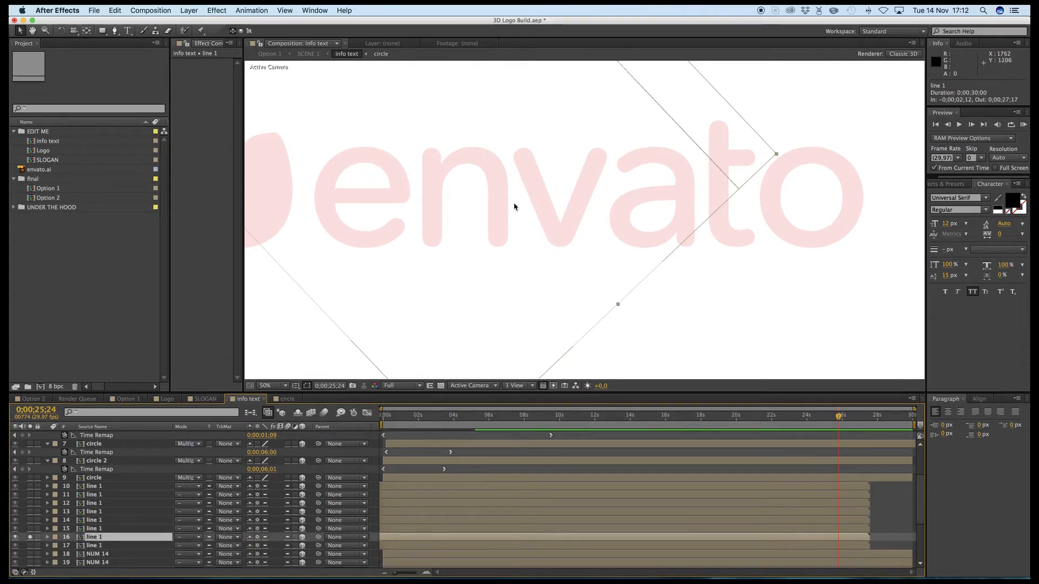
{"action": "key", "text": "comma"}
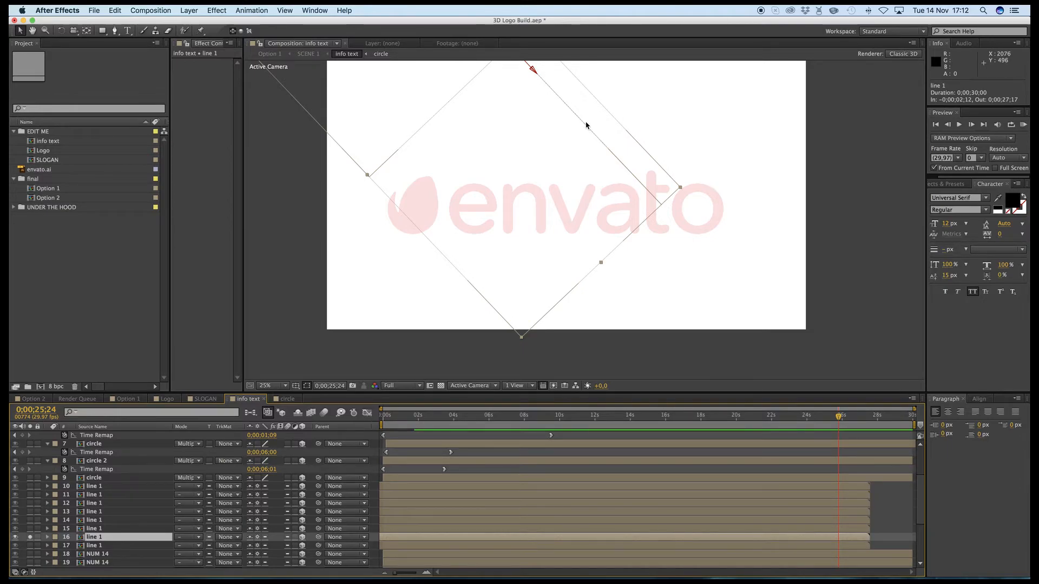
- Set the Z rotation of line 1 on layer 16 to 90° and move the line down across the logo
{"action": "key", "text": "r"}
{"action": "scroll", "coordinate": [268, 563], "scroll_direction": "down", "scroll_amount": 2}
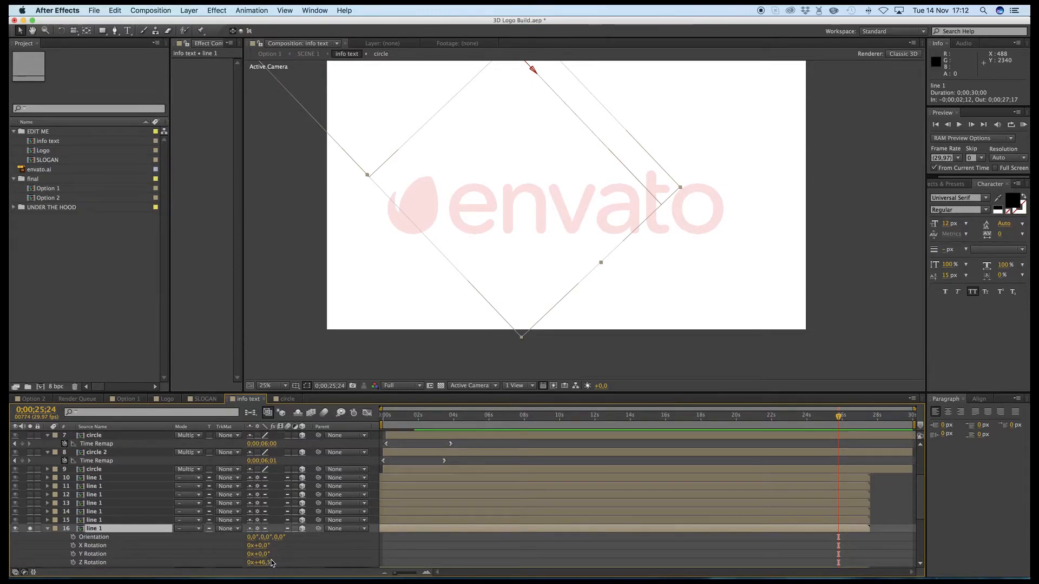
{"action": "left_click_drag", "start_coordinate": [267, 541], "coordinate": [272, 543]}
{"action": "left_click", "coordinate": [265, 538]}
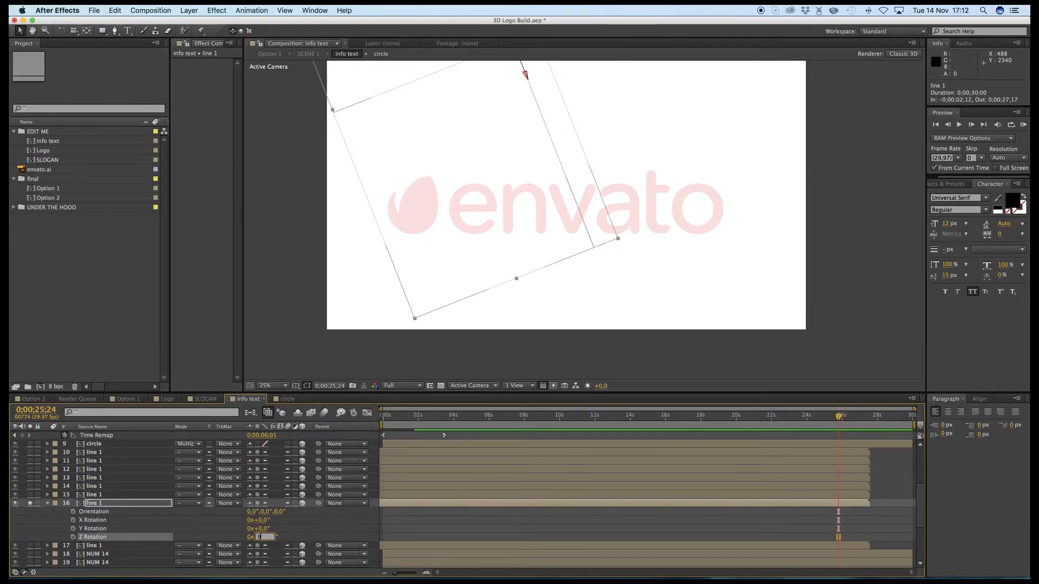
{"action": "key", "text": "Return"}
{"action": "left_click_drag", "start_coordinate": [501, 218], "coordinate": [507, 340]}
{"action": "left_click_drag", "start_coordinate": [506, 157], "coordinate": [505, 203]}
- Solo line 1 on layer 17, set its Z rotation to -90° and move it to the n's right edge, at about 1750.3, -439.3
{"action": "left_click", "coordinate": [92, 546]}
{"action": "left_click", "coordinate": [30, 546]}
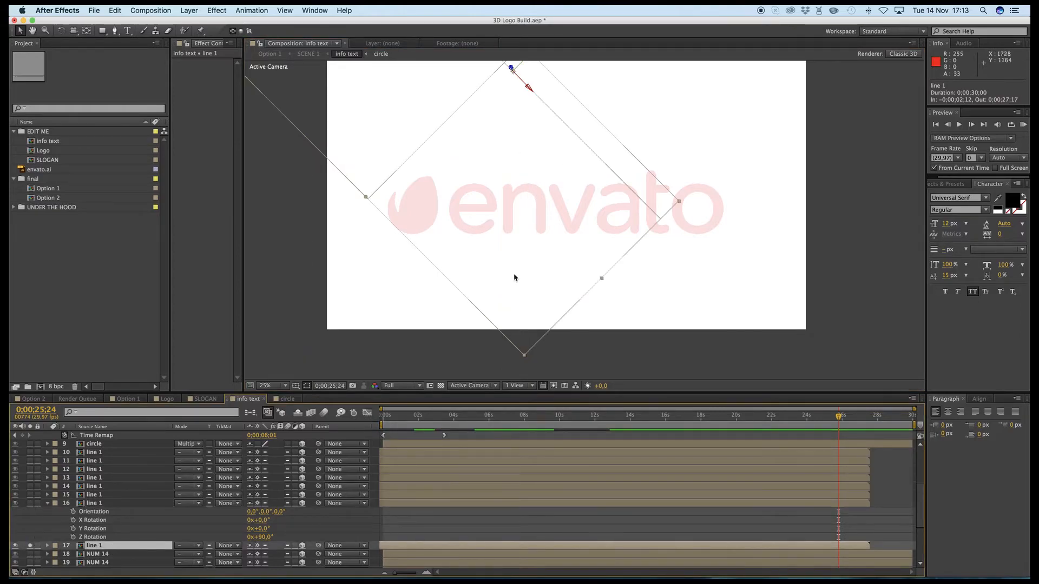
{"action": "key", "text": "r"}
{"action": "scroll", "coordinate": [294, 555], "scroll_direction": "down", "scroll_amount": 3}
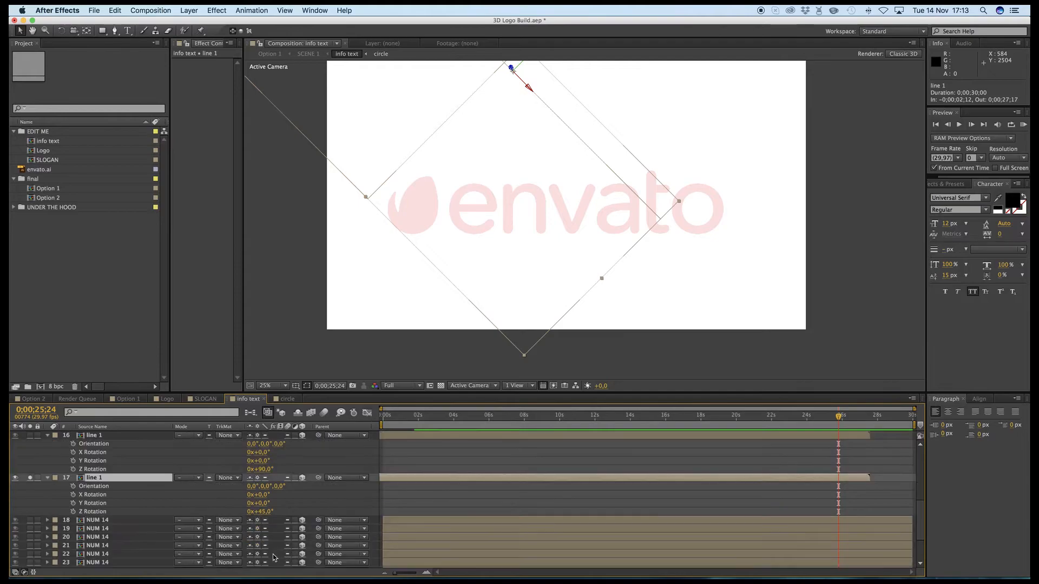
{"action": "left_click", "coordinate": [269, 516]}
{"action": "type", "text": "-90"}
{"action": "key", "text": "Return"}
{"action": "left_click_drag", "start_coordinate": [515, 260], "coordinate": [545, 190]}
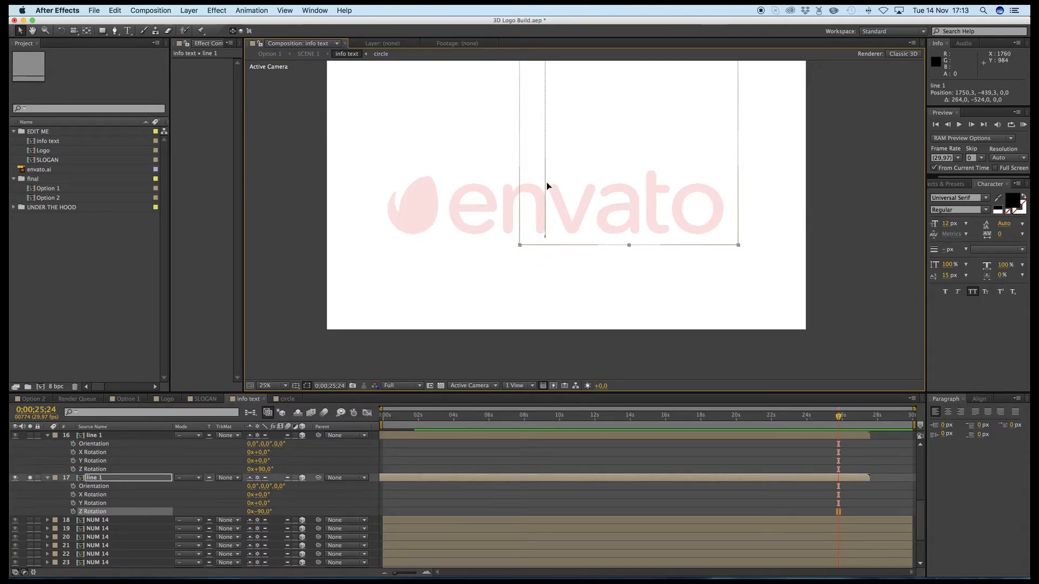
- Solo the NUM and text layers 18 to 28 instead of line 1 on layer 17
{"action": "left_click", "coordinate": [30, 479]}
{"action": "left_click", "coordinate": [30, 520]}
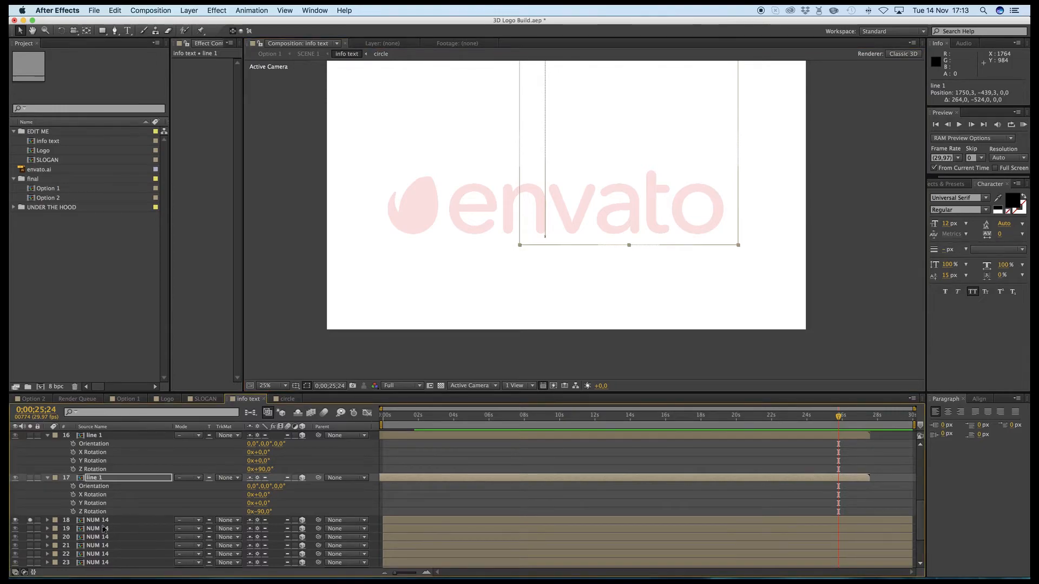
{"action": "scroll", "coordinate": [120, 525], "scroll_direction": "down", "scroll_amount": 1}
{"action": "scroll", "coordinate": [116, 522], "scroll_direction": "down", "scroll_amount": 5}
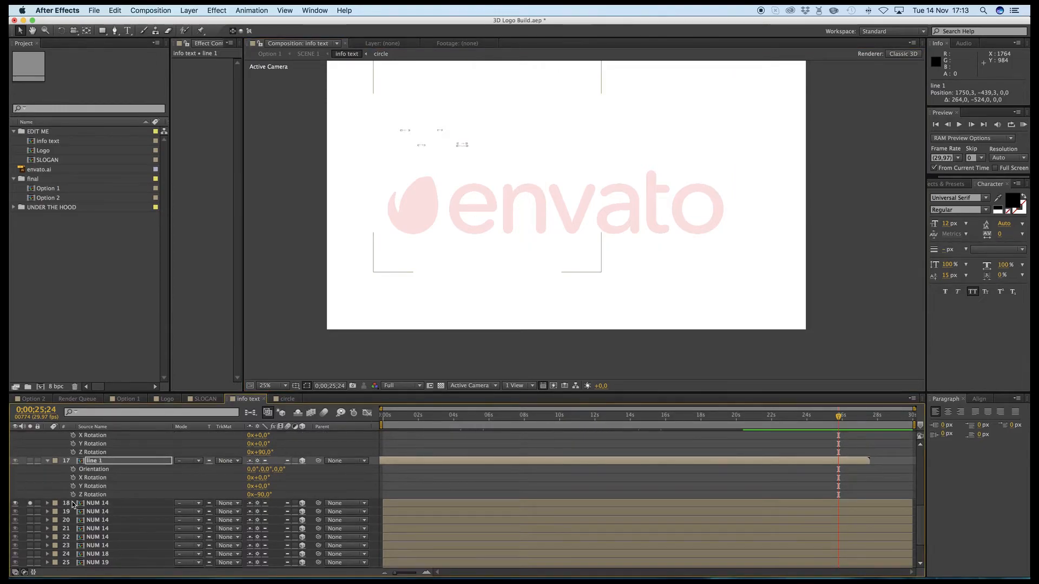
{"action": "scroll", "coordinate": [107, 520], "scroll_direction": "down", "scroll_amount": 1}
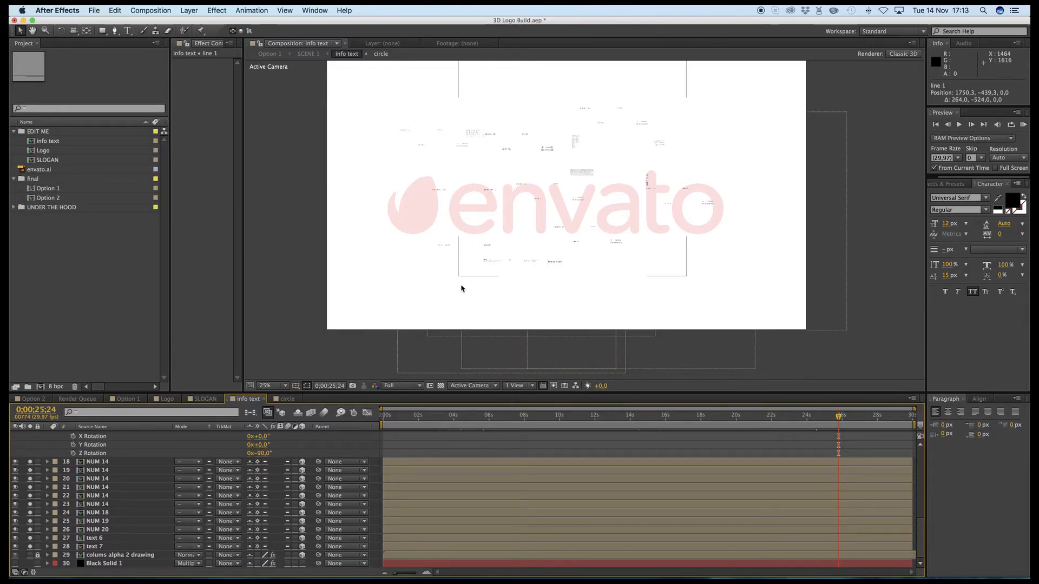
- Move text 7 to about 1686, 1430, just below the logo's letters, and turn off solo for layers 18 to 28
{"action": "left_click", "coordinate": [110, 545]}
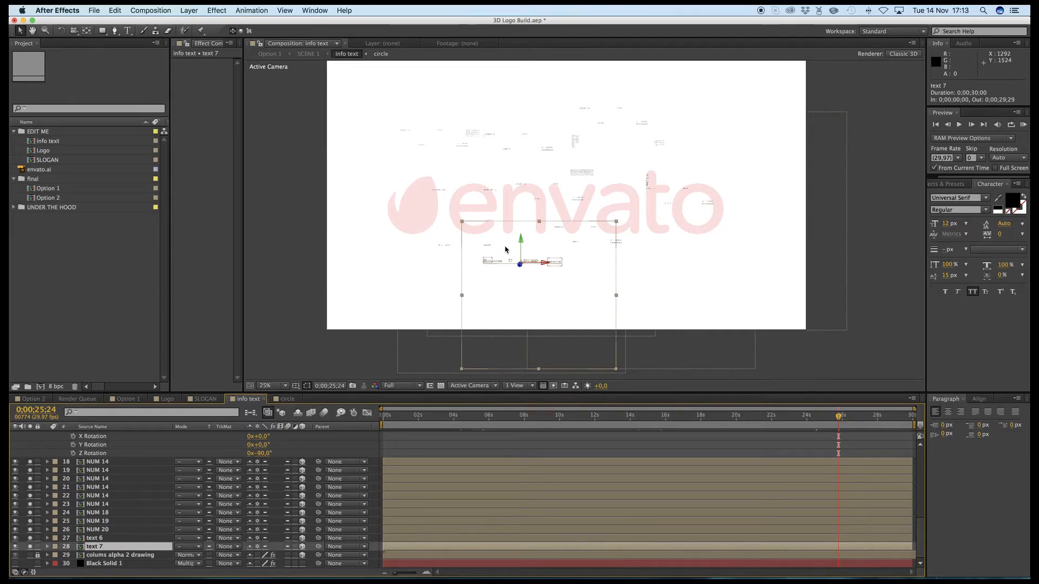
{"action": "left_click_drag", "start_coordinate": [540, 243], "coordinate": [558, 213]}
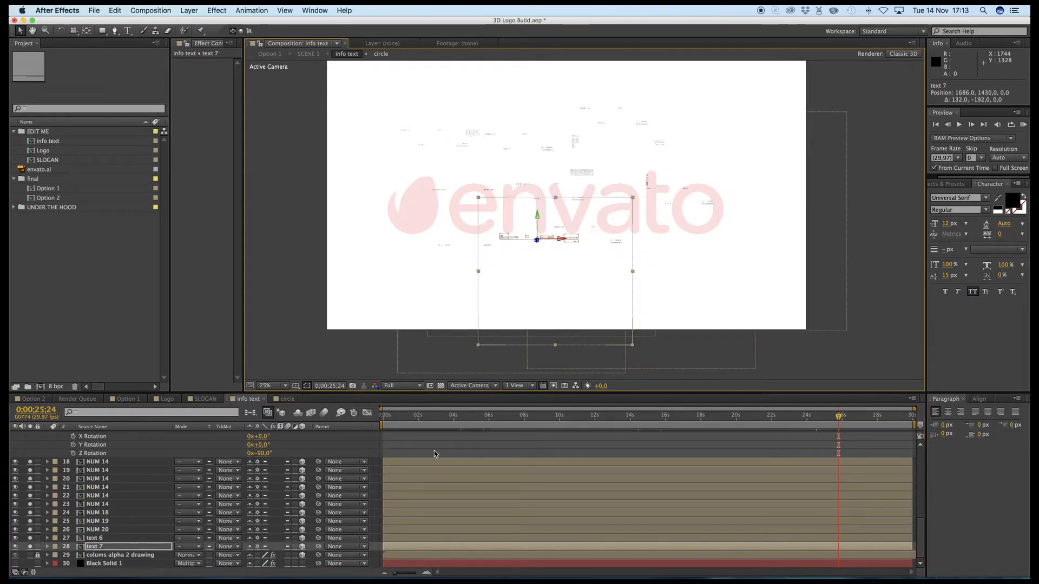
{"action": "left_click", "coordinate": [434, 453]}
{"action": "left_click_drag", "start_coordinate": [31, 547], "coordinate": [30, 438]}
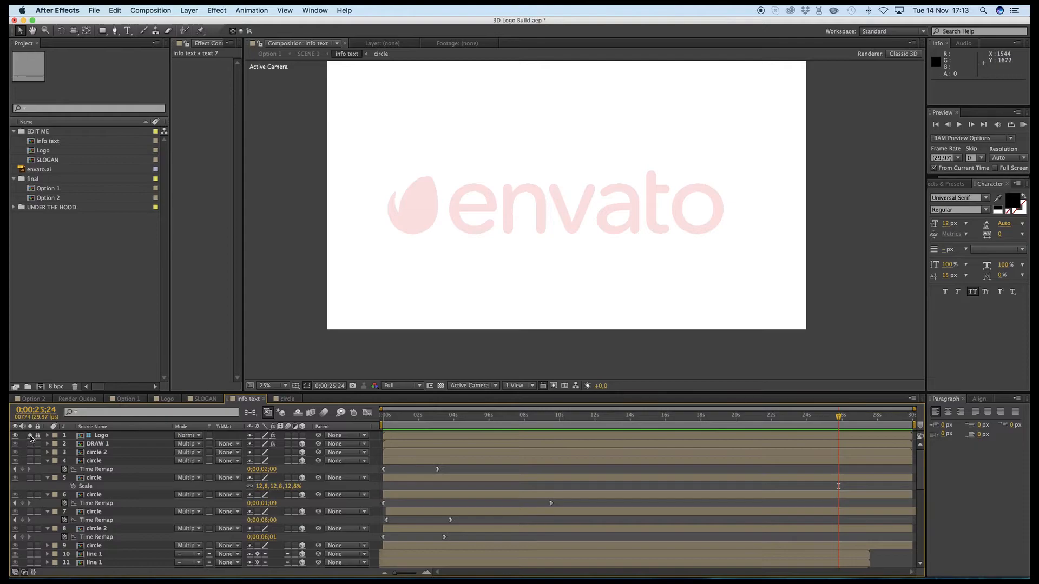
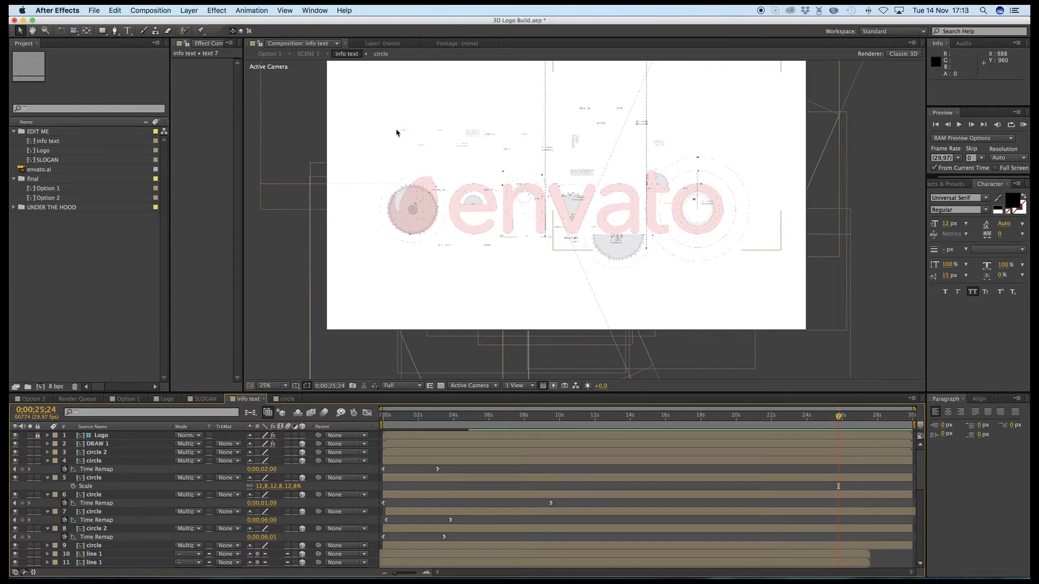
- Preview the Option 1 composition at 0;00;23;26, 0;00;03;17, 0;00;04;22 and 0;00;07;01 to examine the final logo and the info text elements
{"action": "left_click", "coordinate": [269, 54]}
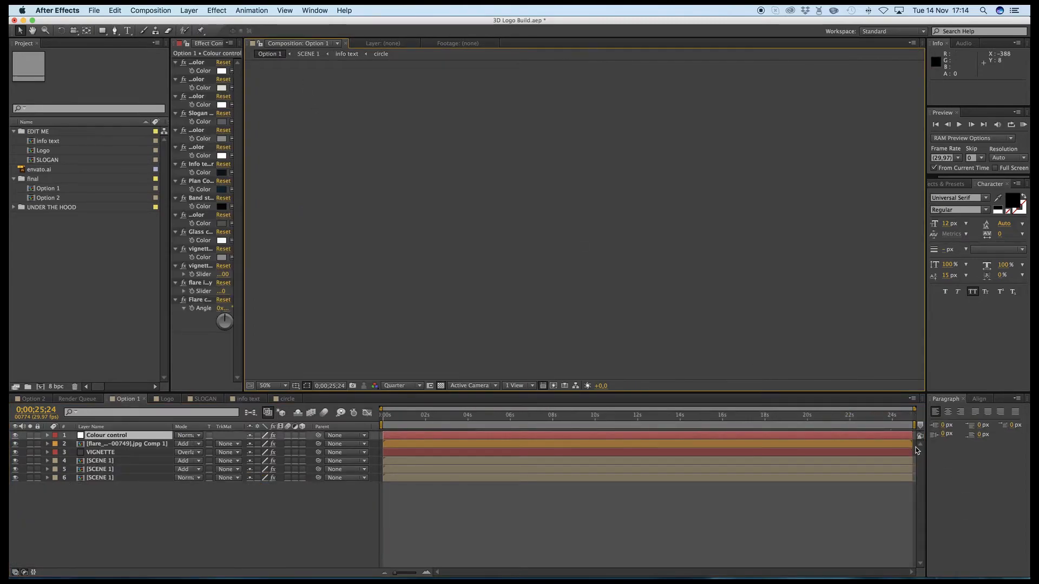
{"action": "left_click", "coordinate": [890, 419]}
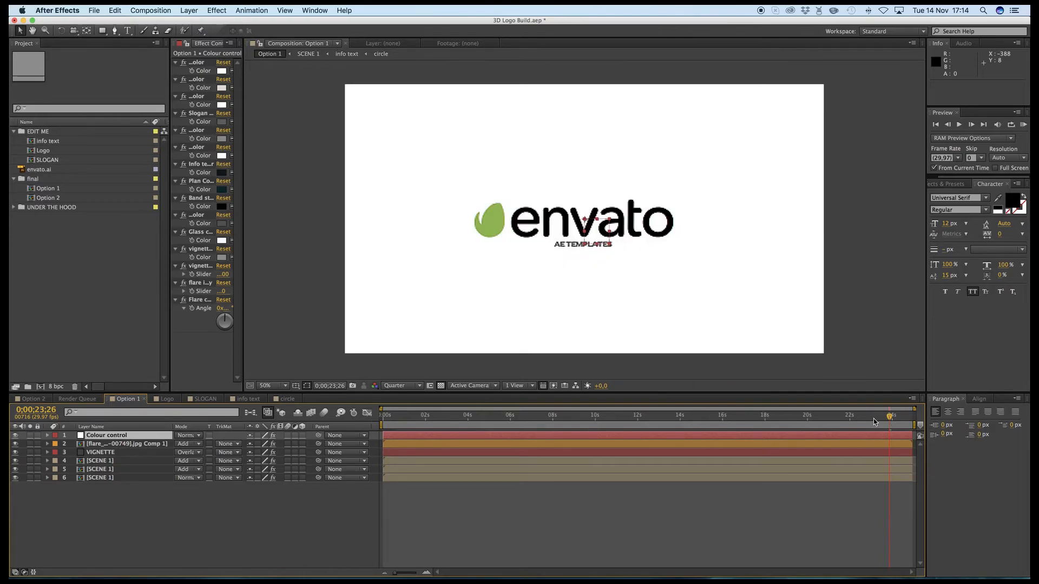
{"action": "left_click", "coordinate": [459, 418]}
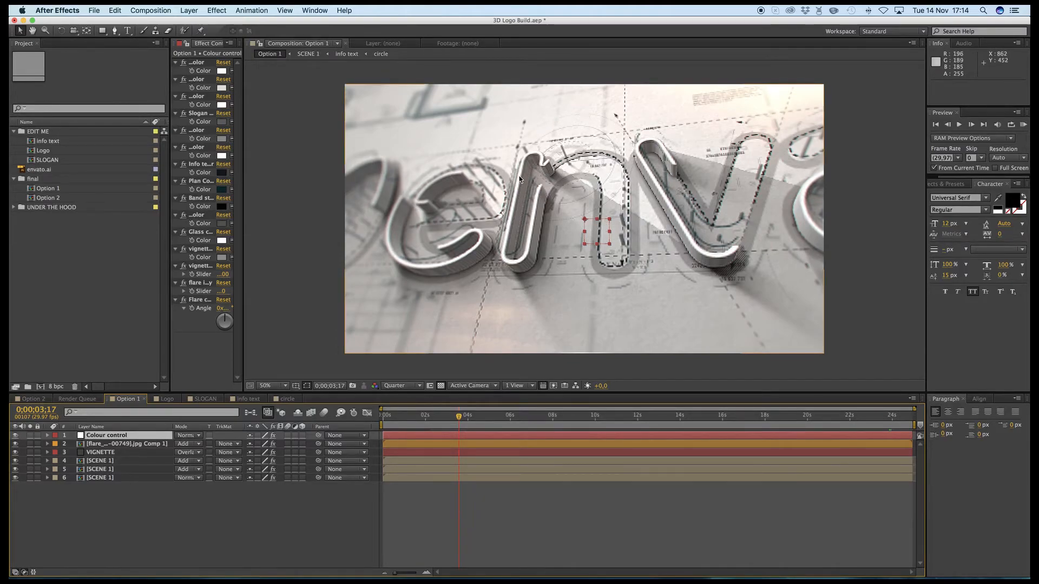
{"action": "left_click", "coordinate": [483, 420]}
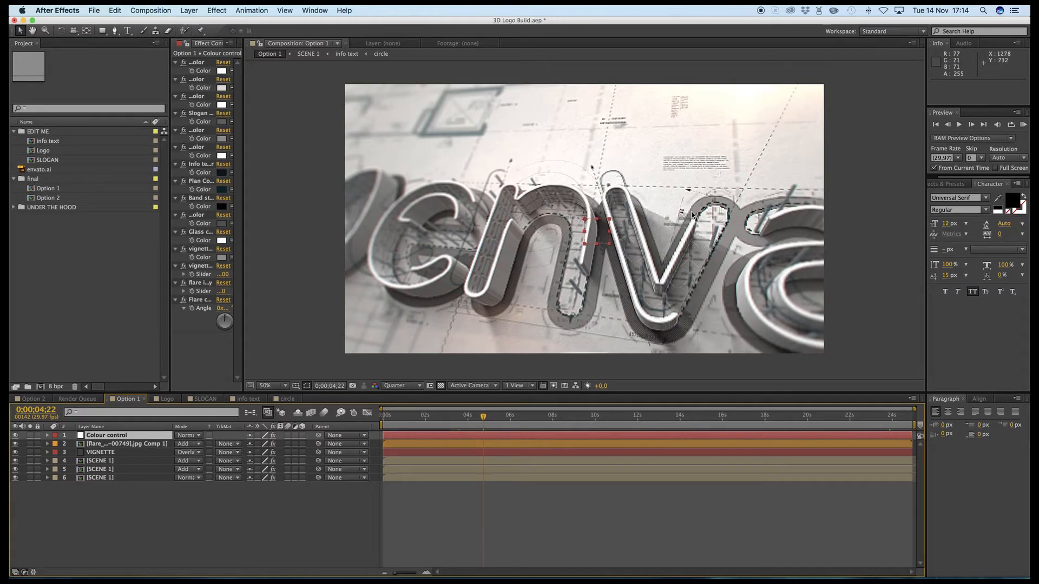
{"action": "left_click", "coordinate": [532, 417]}
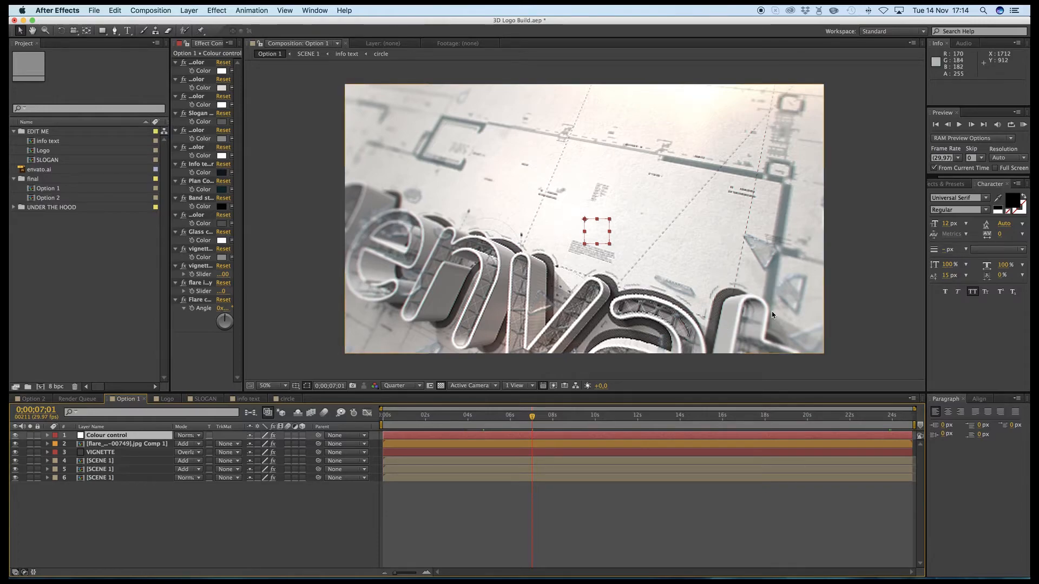
- Open the info text composition and solo circle 2 on layer 3 together with the Logo layer
{"action": "double_click", "coordinate": [57, 144]}
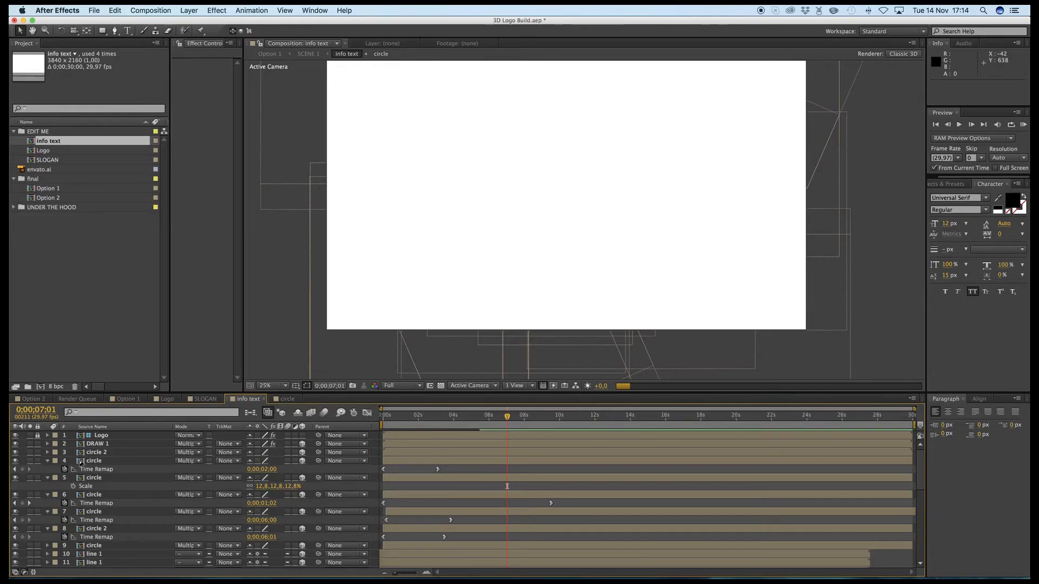
{"action": "left_click", "coordinate": [47, 461]}
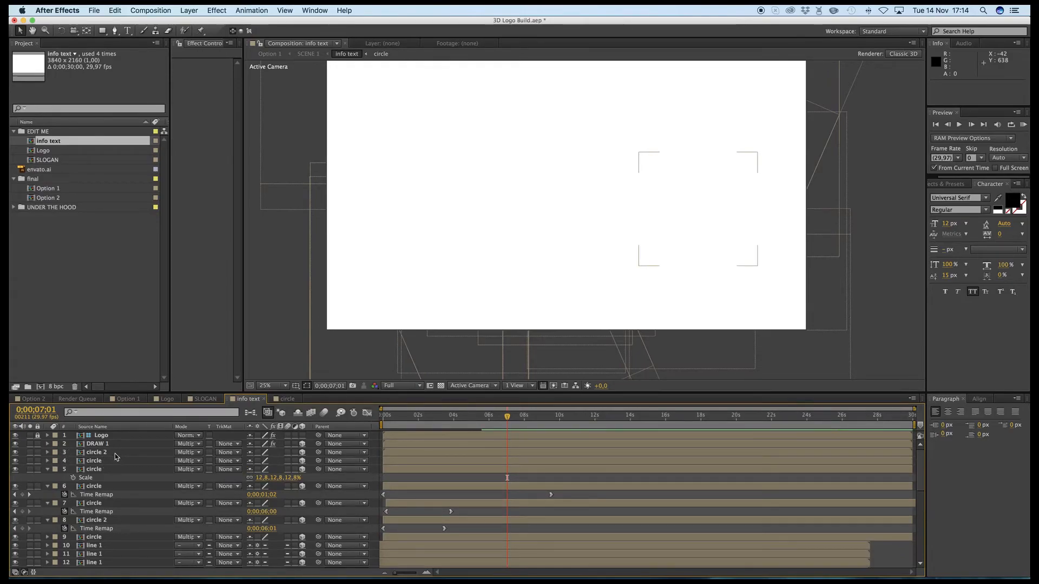
{"action": "left_click", "coordinate": [116, 454]}
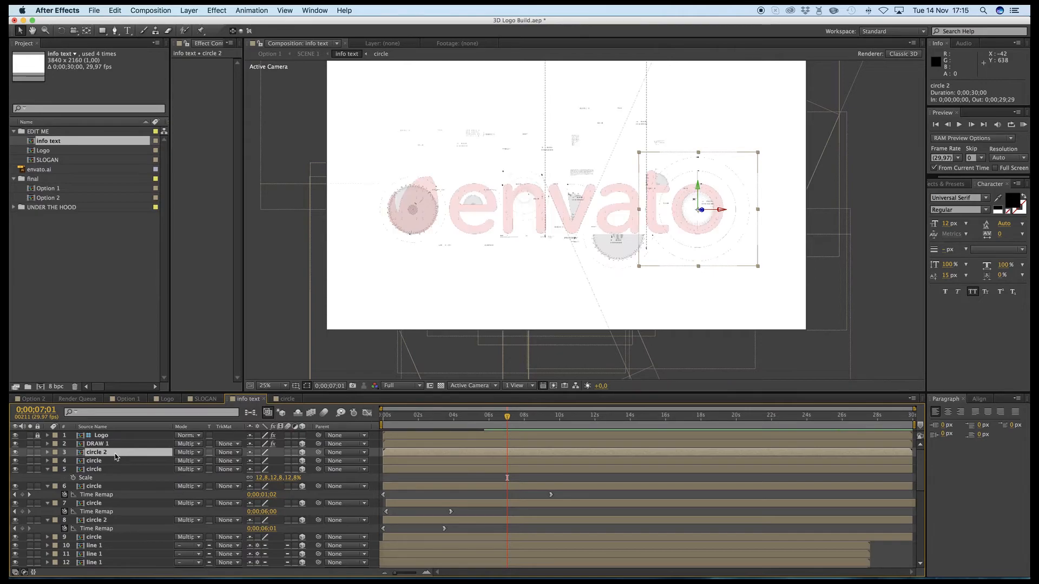
{"action": "left_click", "coordinate": [30, 453]}
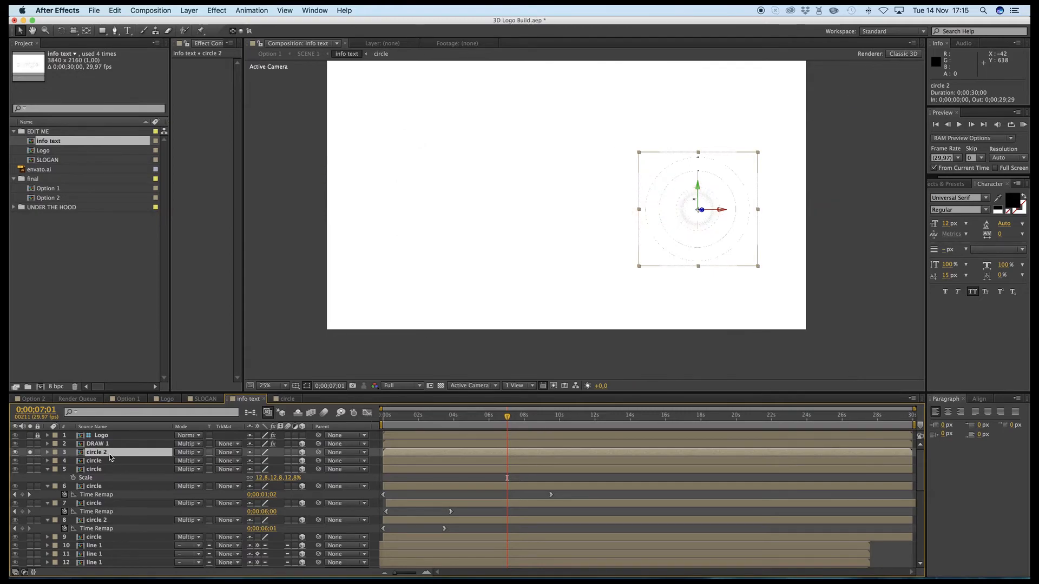
{"action": "left_click", "coordinate": [29, 435]}
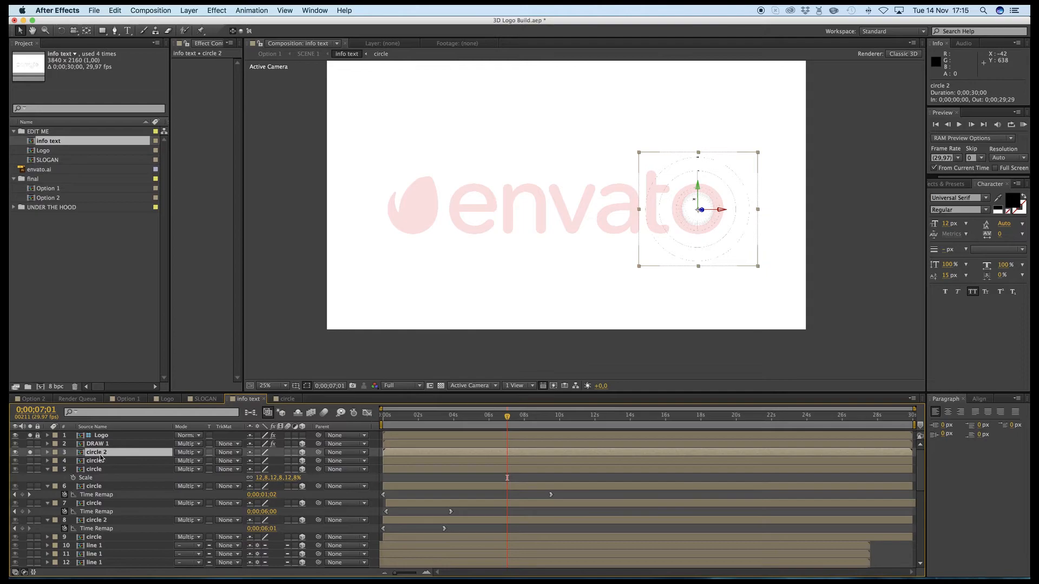
- Try a duplicate of circle 2 over the logo's e, at about 1203, 1178.5, and delete the copy
{"action": "key", "text": "super+d"}
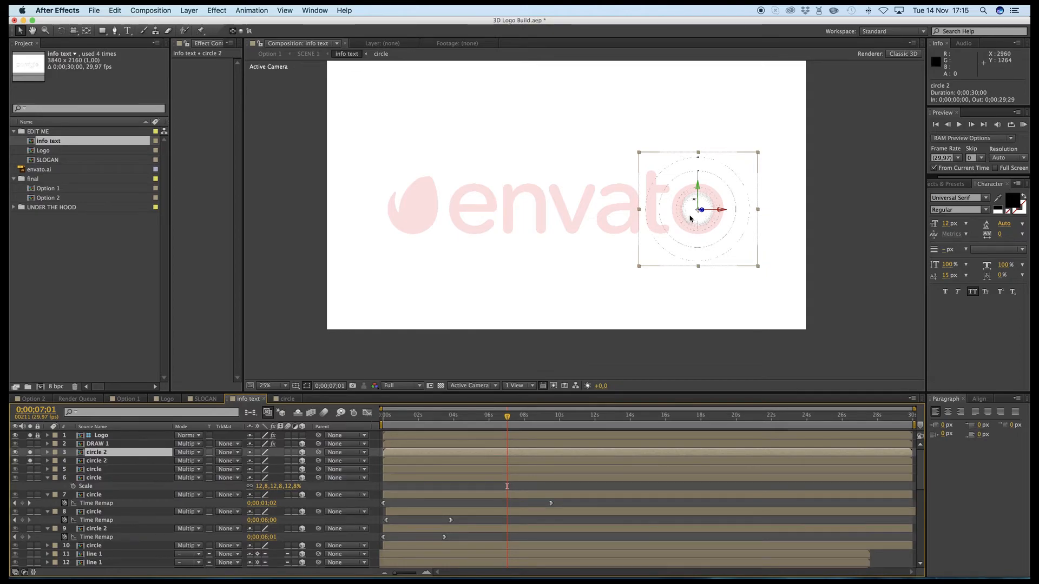
{"action": "left_click_drag", "start_coordinate": [690, 216], "coordinate": [470, 221]}
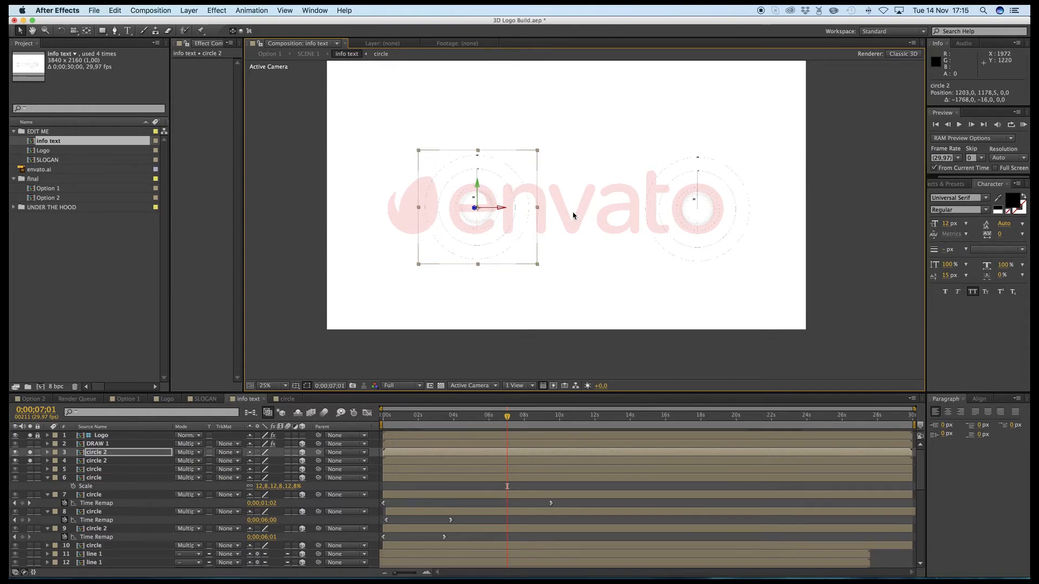
{"action": "key", "text": "Delete"}
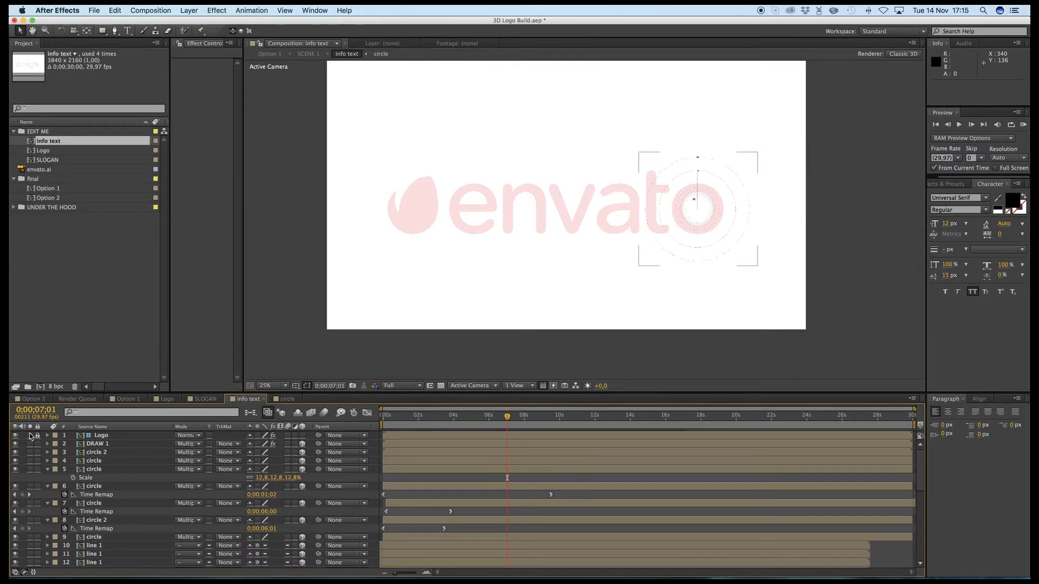
- Check the Logo and DRAW 1 layers in isolation and turn their solo off so that all info text layers show
{"action": "left_click", "coordinate": [30, 436]}
{"action": "left_click", "coordinate": [30, 436]}
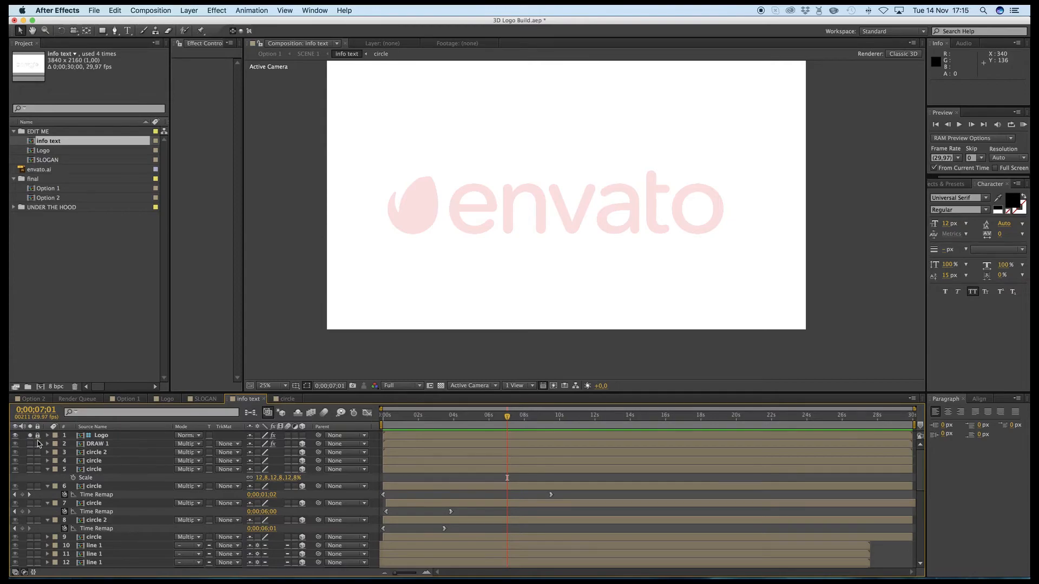
{"action": "left_click", "coordinate": [30, 443]}
{"action": "left_click", "coordinate": [29, 444]}
{"action": "left_click", "coordinate": [30, 436]}
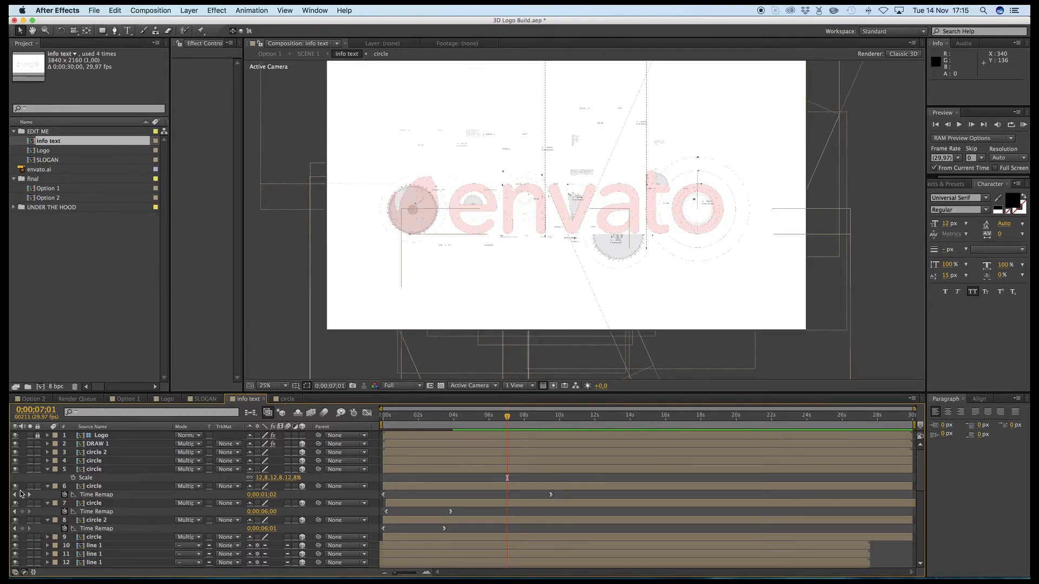
- Return to the Option 1 composition and widen the Colour control effect settings to read the BG inner and BG outer color names
{"action": "left_click", "coordinate": [281, 53]}
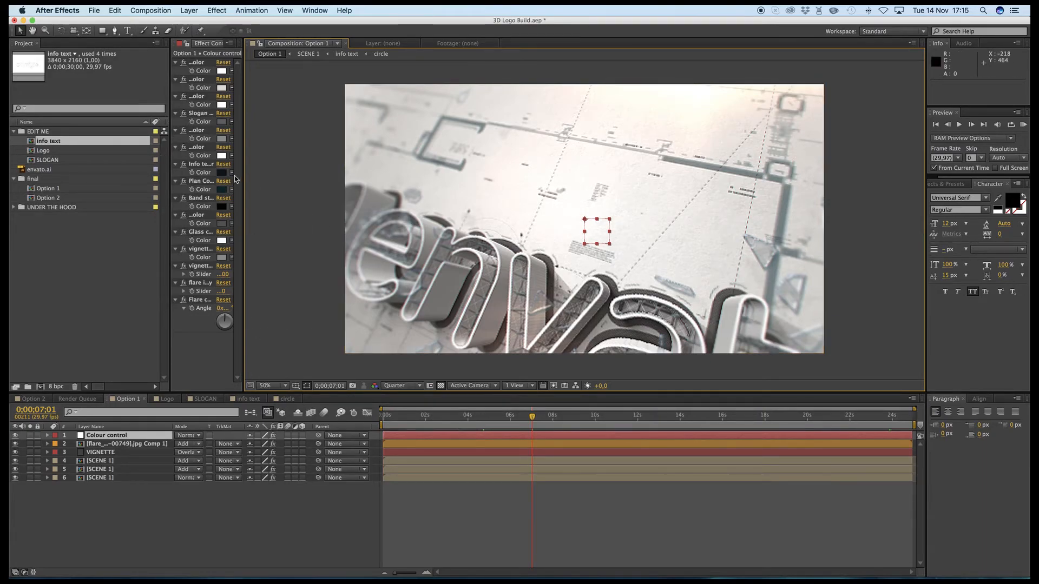
{"action": "left_click_drag", "start_coordinate": [243, 173], "coordinate": [371, 174]}
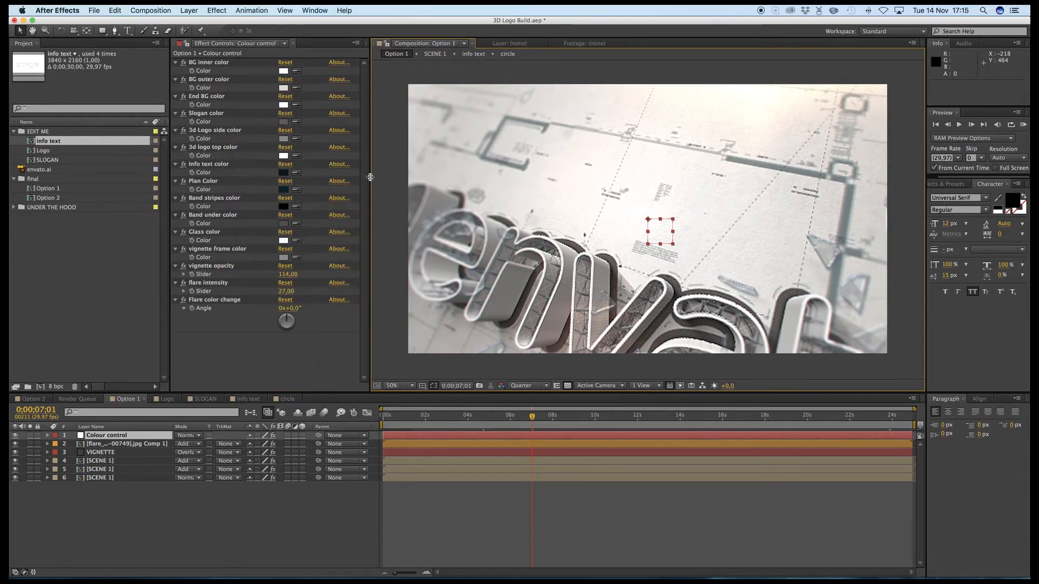
{"action": "left_click", "coordinate": [206, 64]}
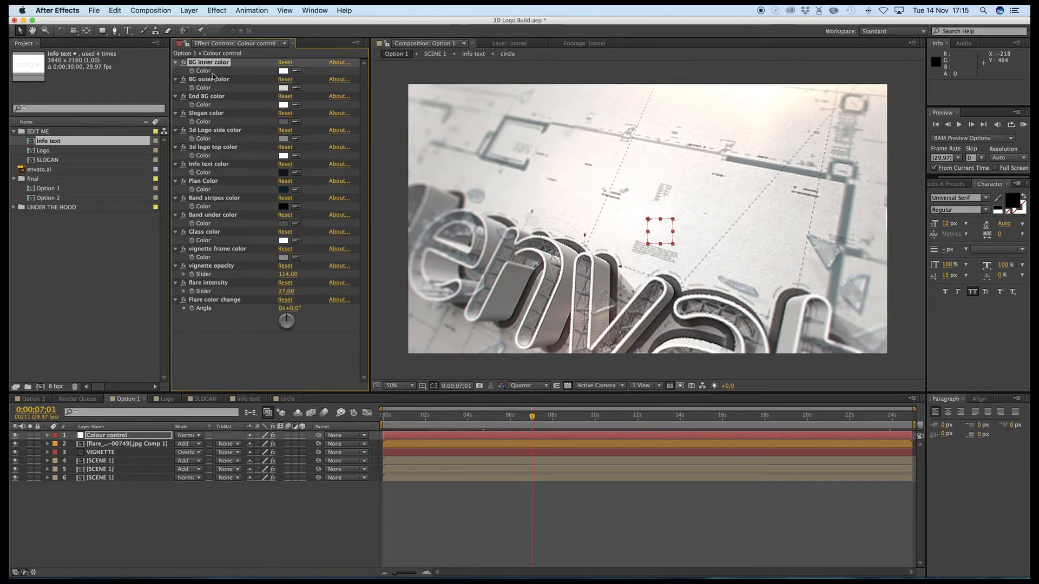
{"action": "left_click", "coordinate": [211, 81]}
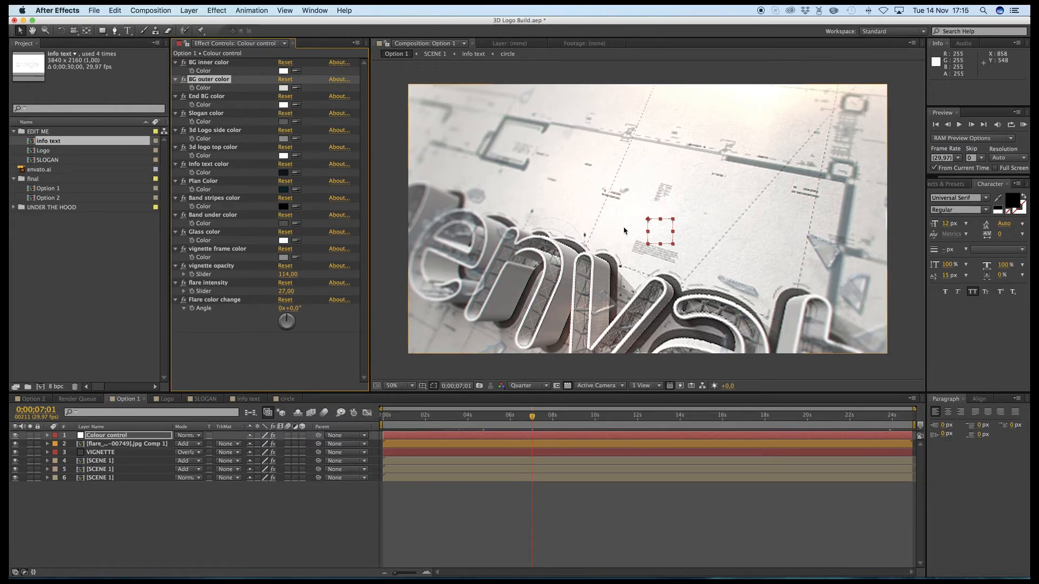
- Try light blue 05C9F1 as the BG inner color
{"action": "left_click", "coordinate": [283, 70]}
{"action": "left_click", "coordinate": [527, 246]}
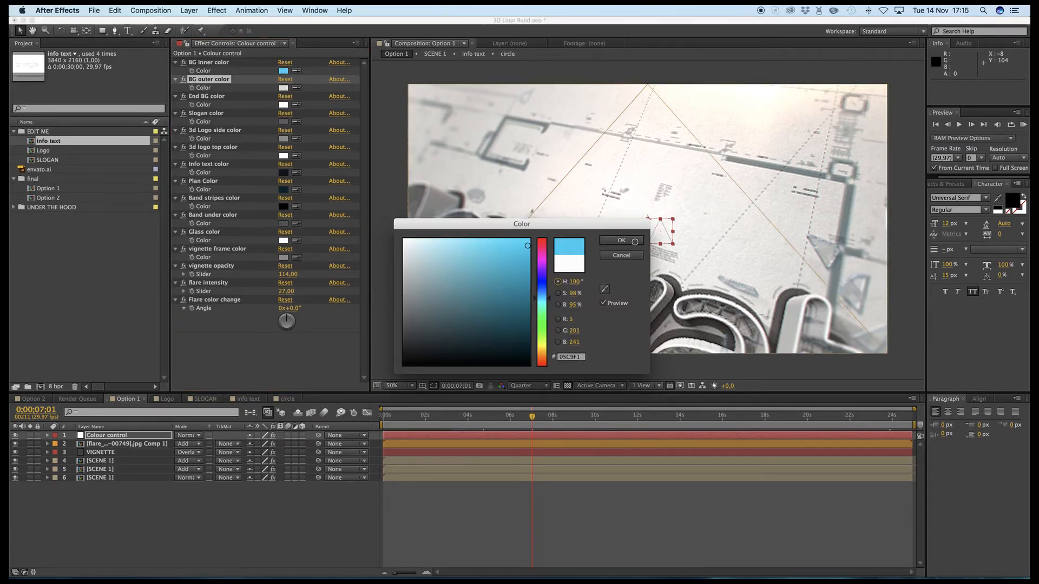
{"action": "left_click", "coordinate": [621, 240]}
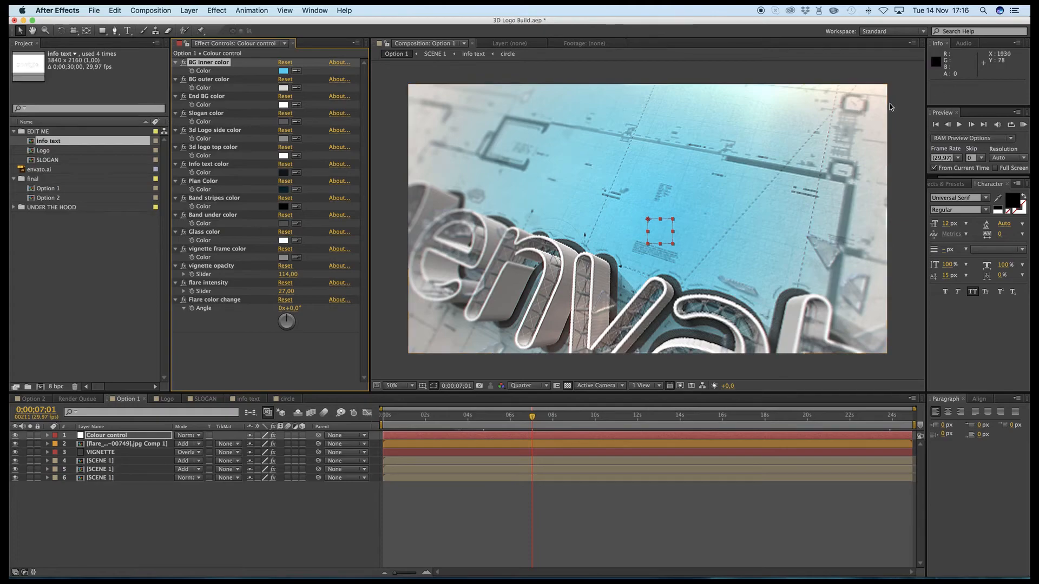
- Try pink F62FC9 as the BG outer color and undo both the inner and outer background color changes
{"action": "left_click", "coordinate": [283, 88]}
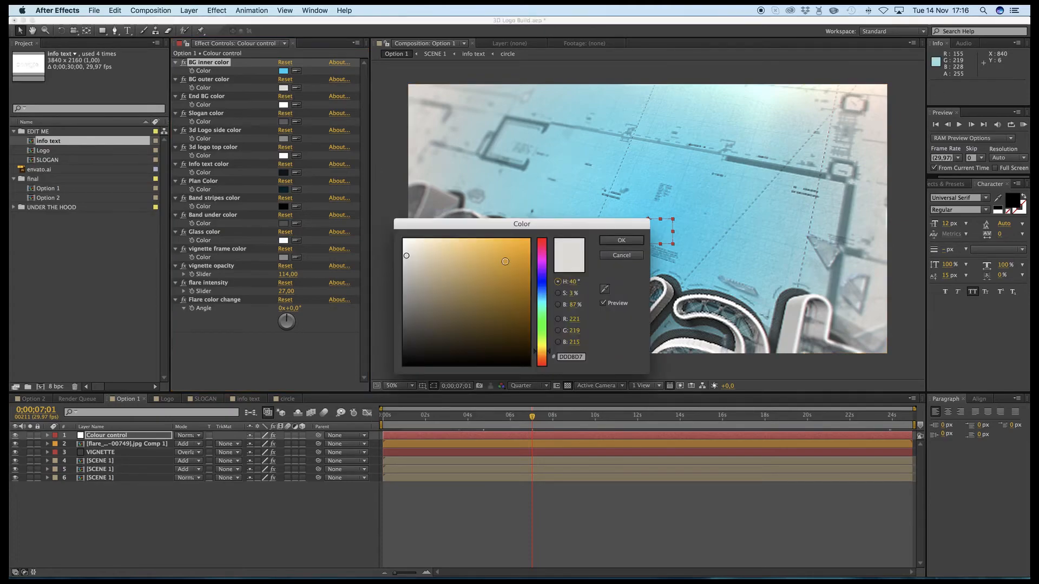
{"action": "left_click", "coordinate": [541, 255]}
{"action": "left_click", "coordinate": [505, 244]}
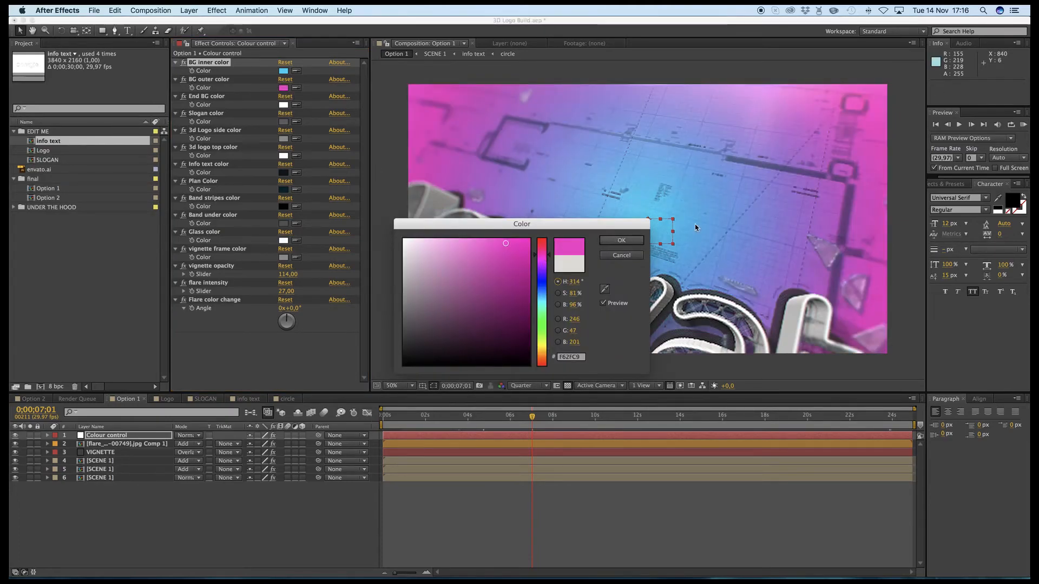
{"action": "left_click", "coordinate": [617, 240]}
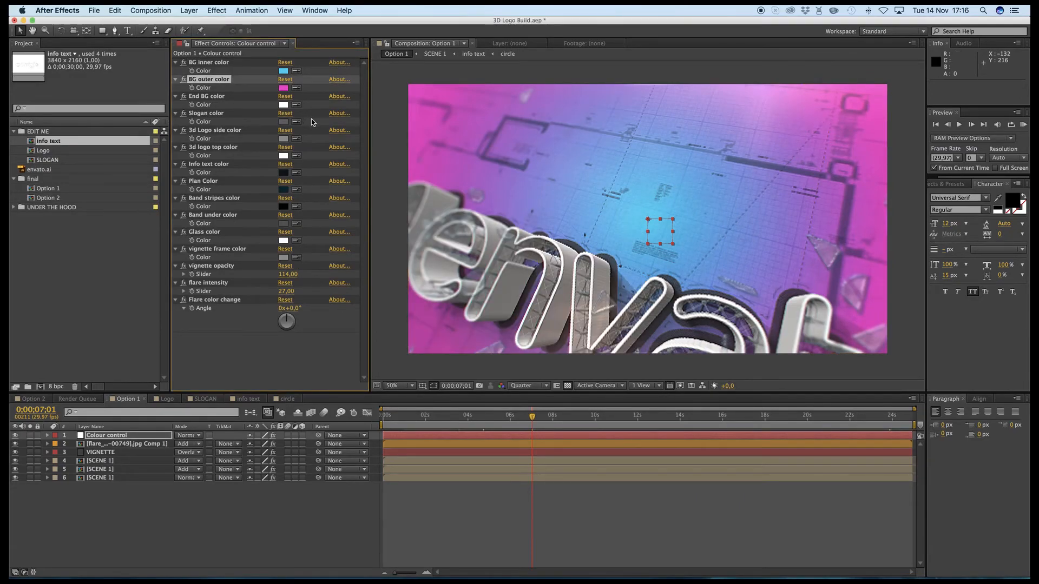
{"action": "key", "text": "super+z"}
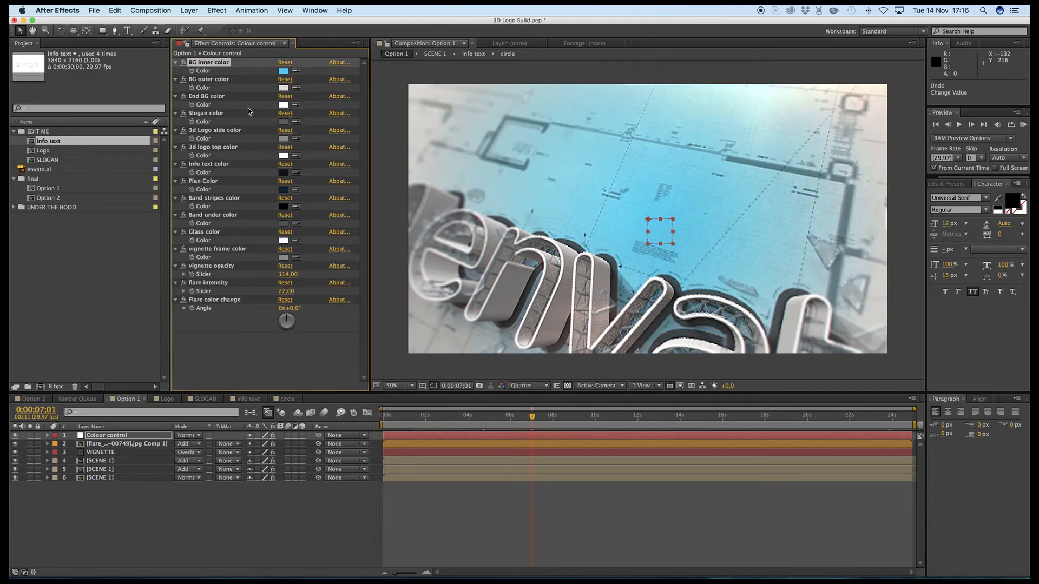
{"action": "key", "text": "super+z"}
- Try a turquoise End BG color at 0;00;22;29, where the final logo shows, and undo the change
{"action": "left_click", "coordinate": [215, 98]}
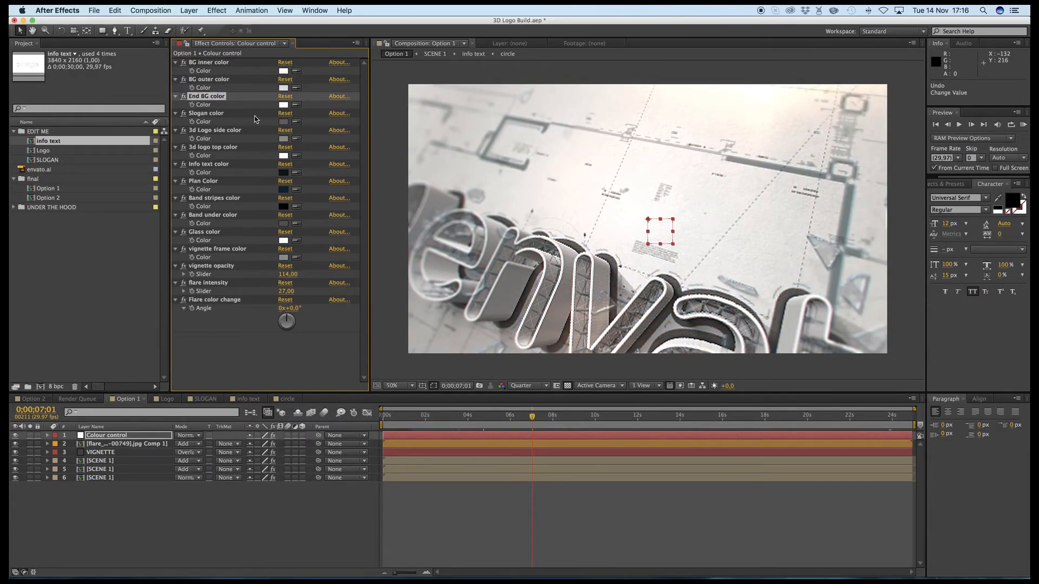
{"action": "left_click", "coordinate": [871, 421]}
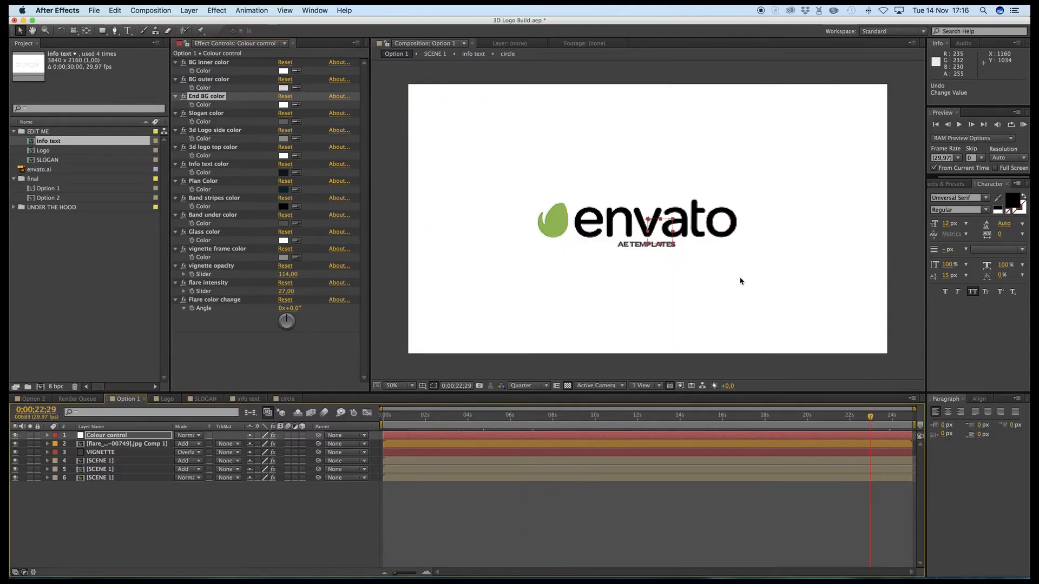
{"action": "left_click", "coordinate": [281, 104]}
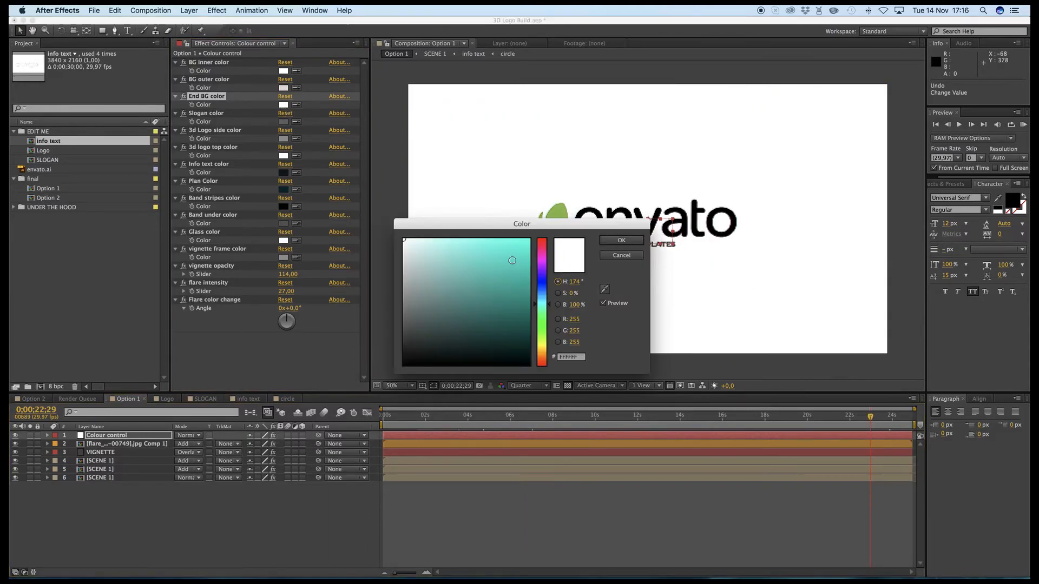
{"action": "left_click", "coordinate": [512, 260]}
{"action": "left_click", "coordinate": [622, 241]}
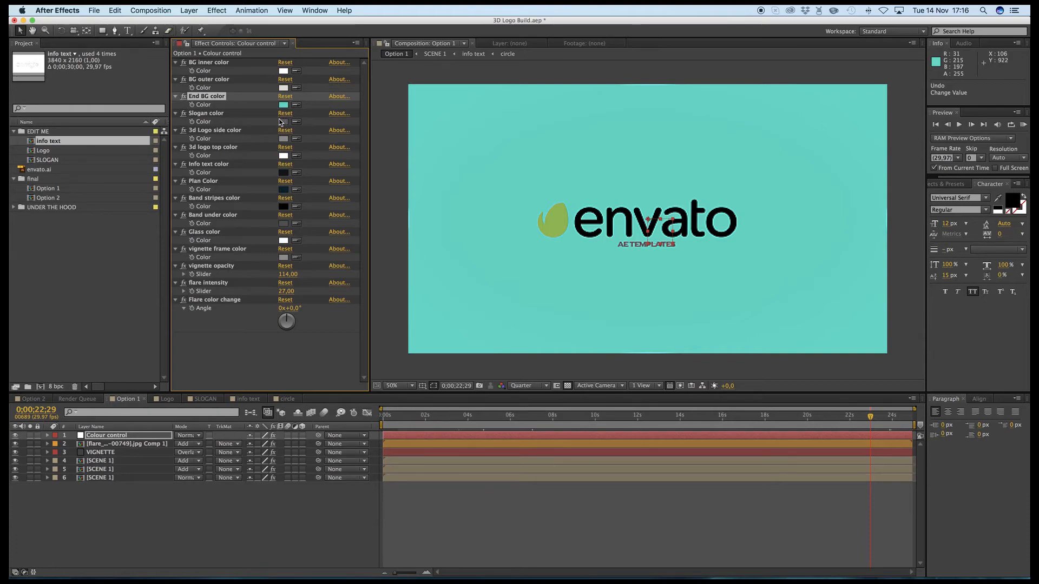
{"action": "key", "text": "super+z"}
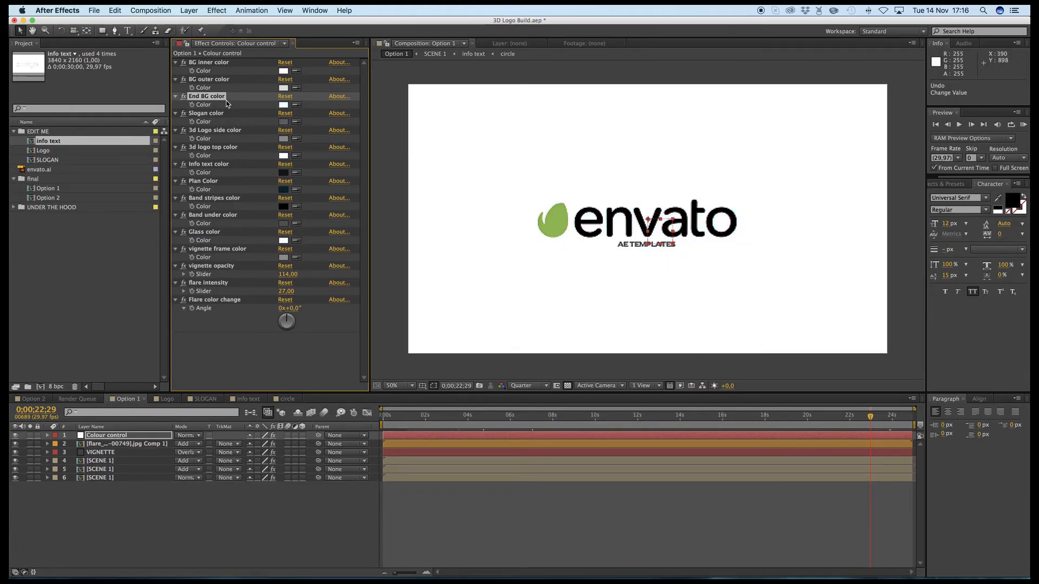
- Set the Slogan color to magenta F605DE
{"action": "left_click", "coordinate": [211, 113]}
{"action": "left_click", "coordinate": [283, 121]}
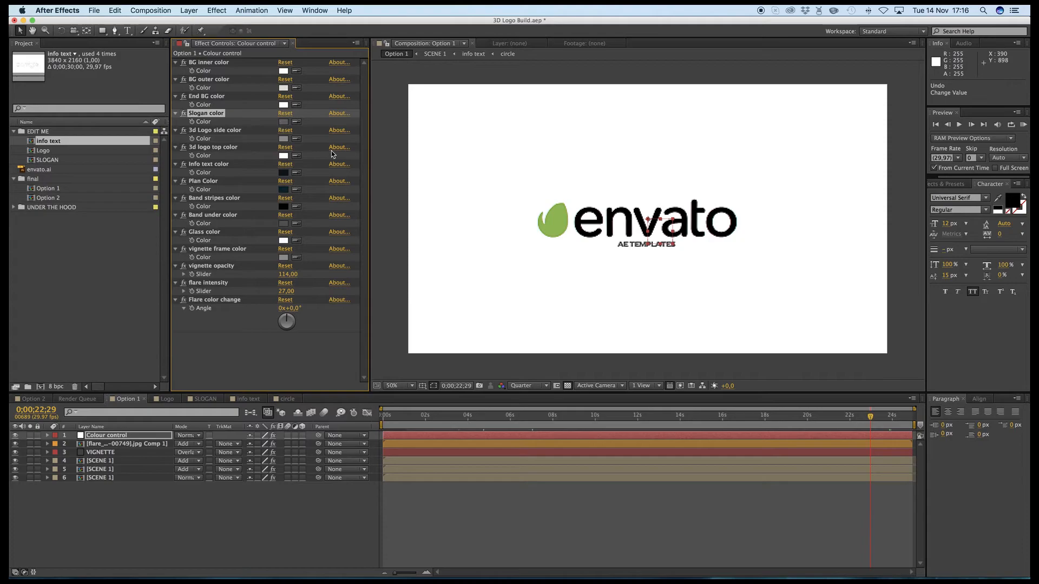
{"action": "left_click", "coordinate": [541, 257]}
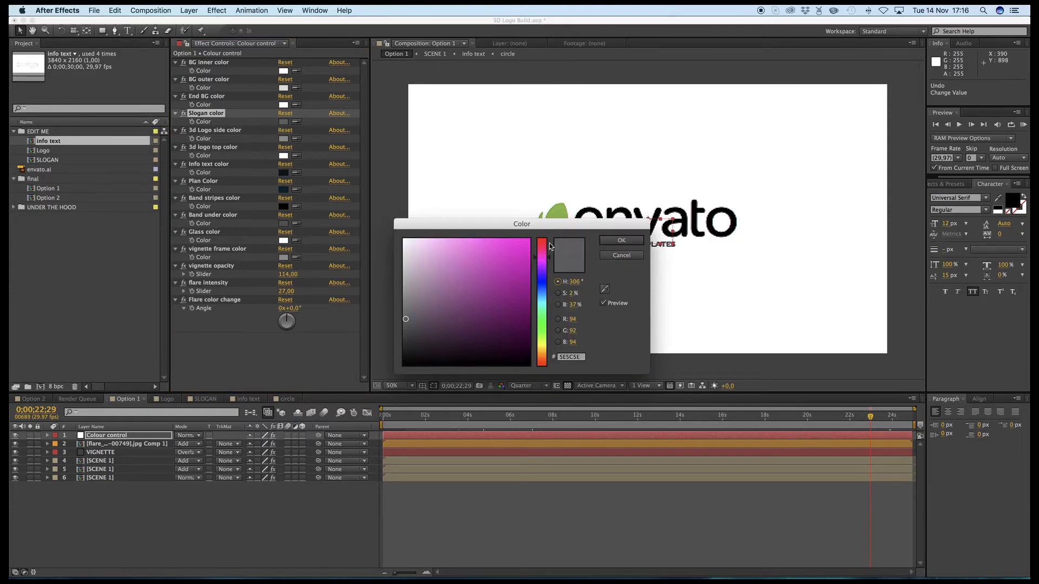
{"action": "left_click", "coordinate": [527, 243]}
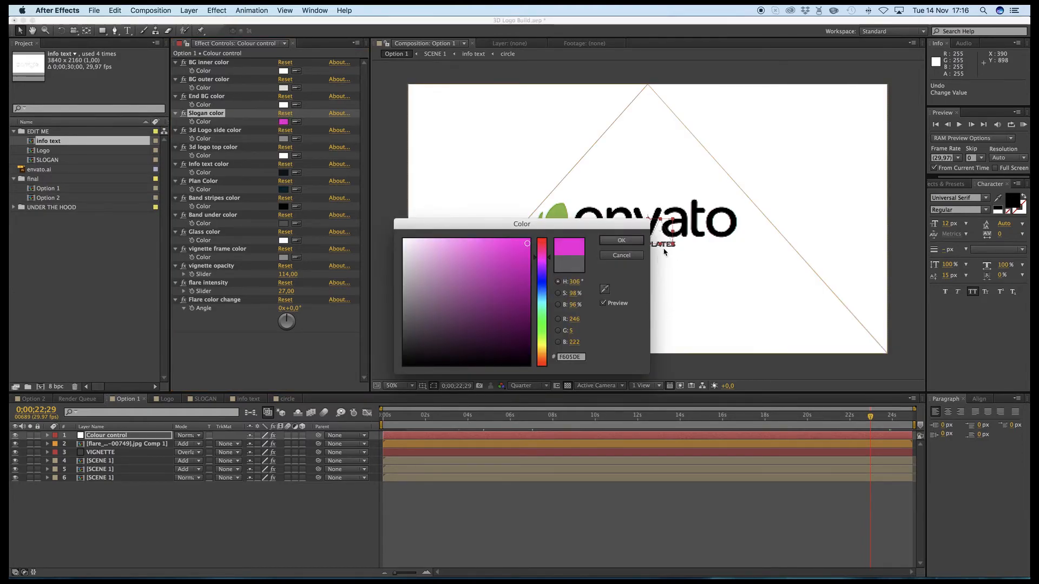
{"action": "left_click", "coordinate": [620, 240]}
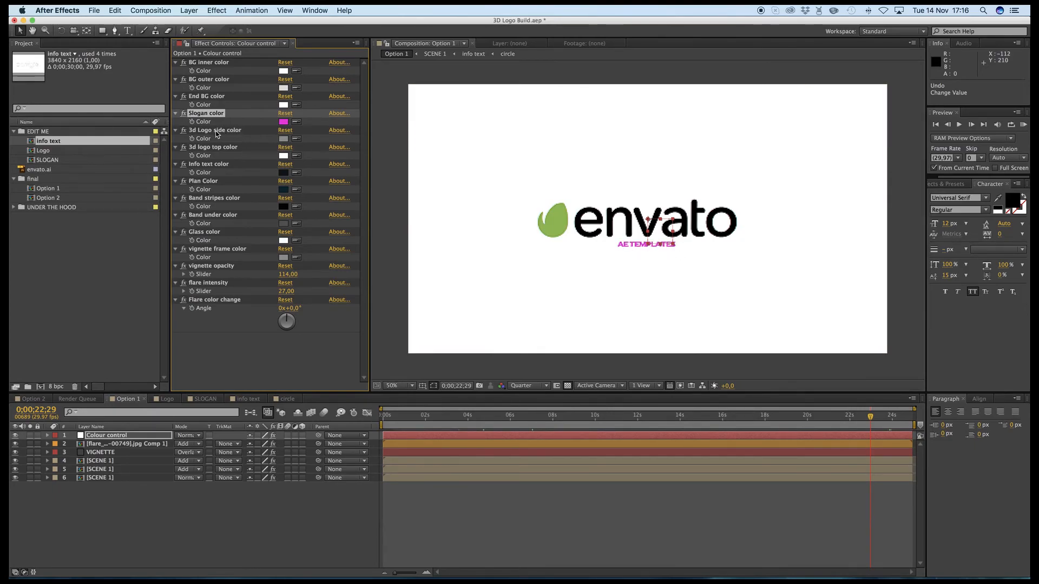
- Try red E82B2B as the 3d Logo side color at 0;00;03;21, where the extruded letters show
{"action": "left_click", "coordinate": [207, 131]}
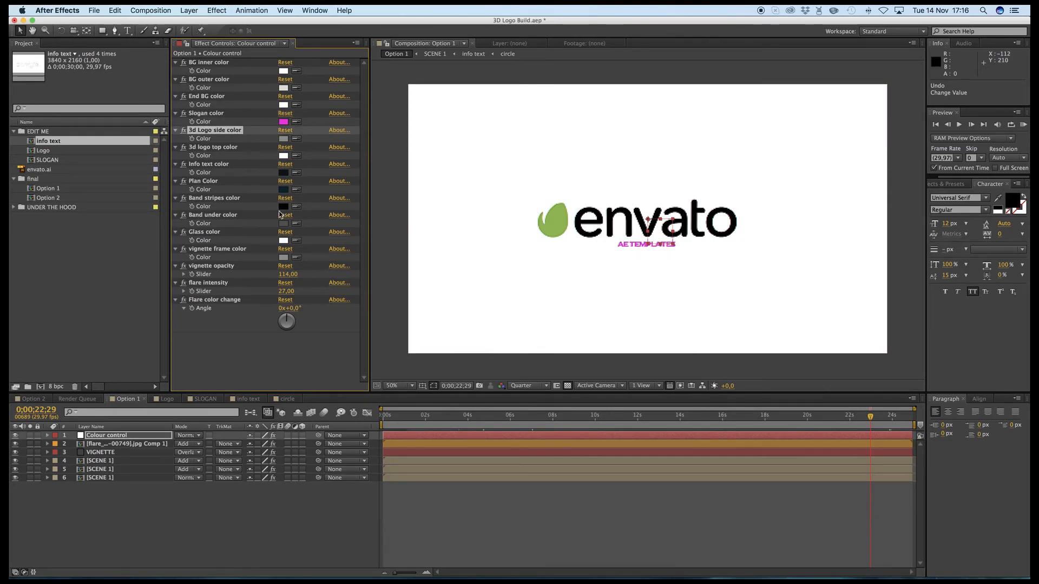
{"action": "left_click", "coordinate": [461, 417]}
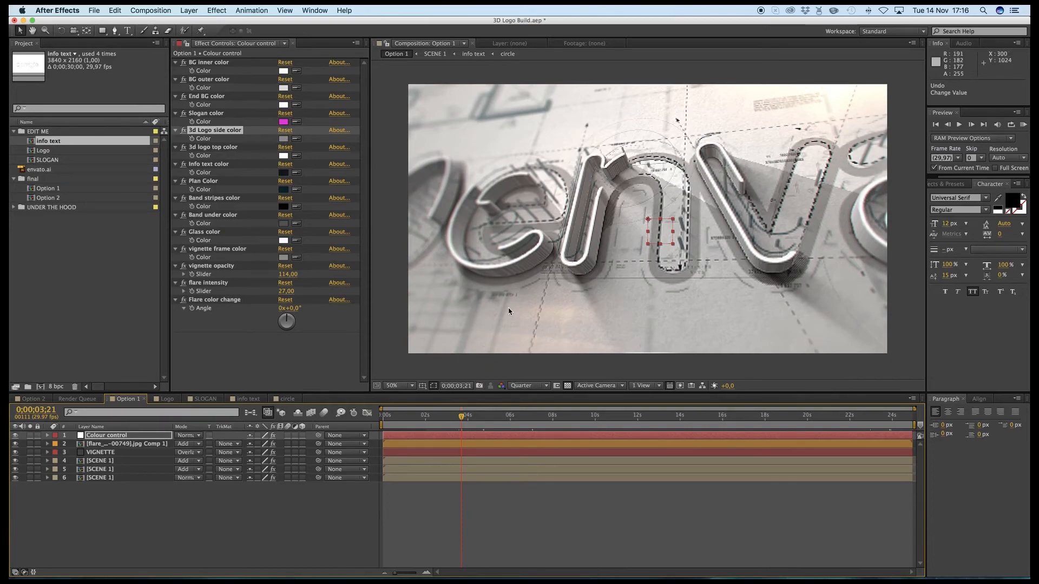
{"action": "left_click", "coordinate": [283, 139]}
{"action": "left_click", "coordinate": [504, 252]}
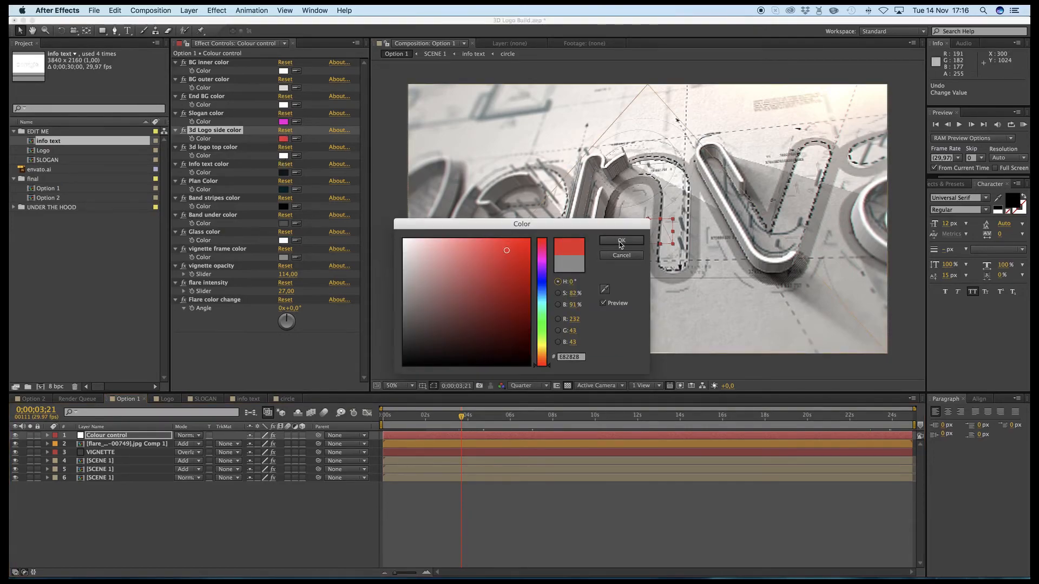
{"action": "left_click", "coordinate": [621, 240]}
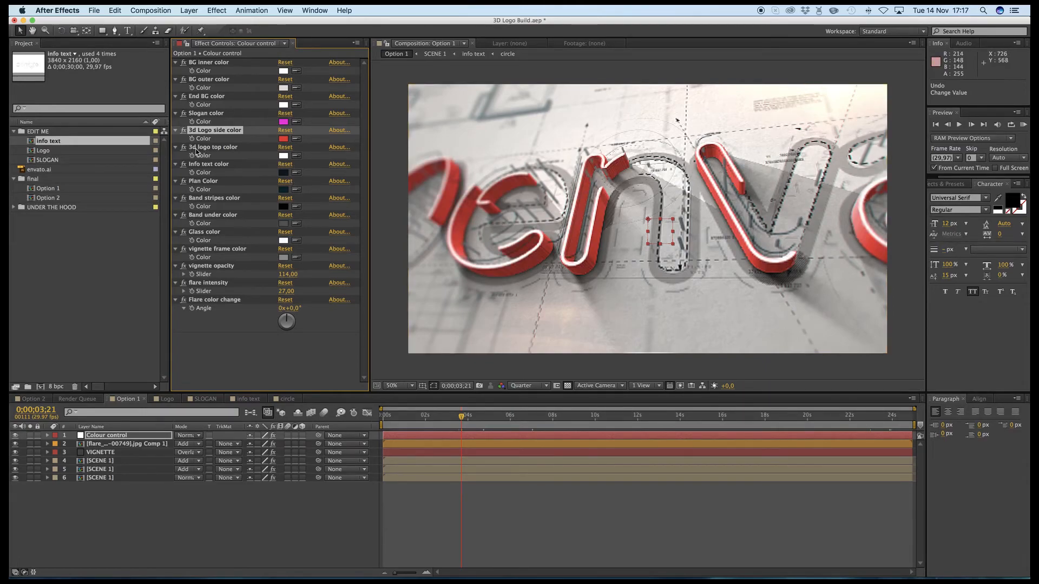
- Try blue 2B1ADC as the 3d logo top color and undo both the top and side color changes
{"action": "left_click", "coordinate": [283, 156]}
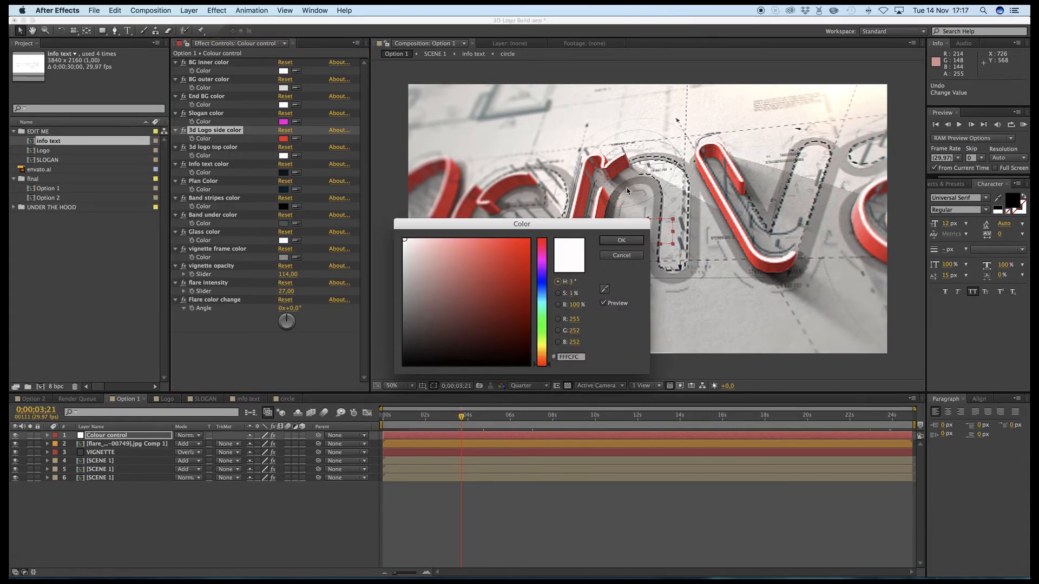
{"action": "left_click", "coordinate": [544, 279]}
{"action": "left_click", "coordinate": [515, 255]}
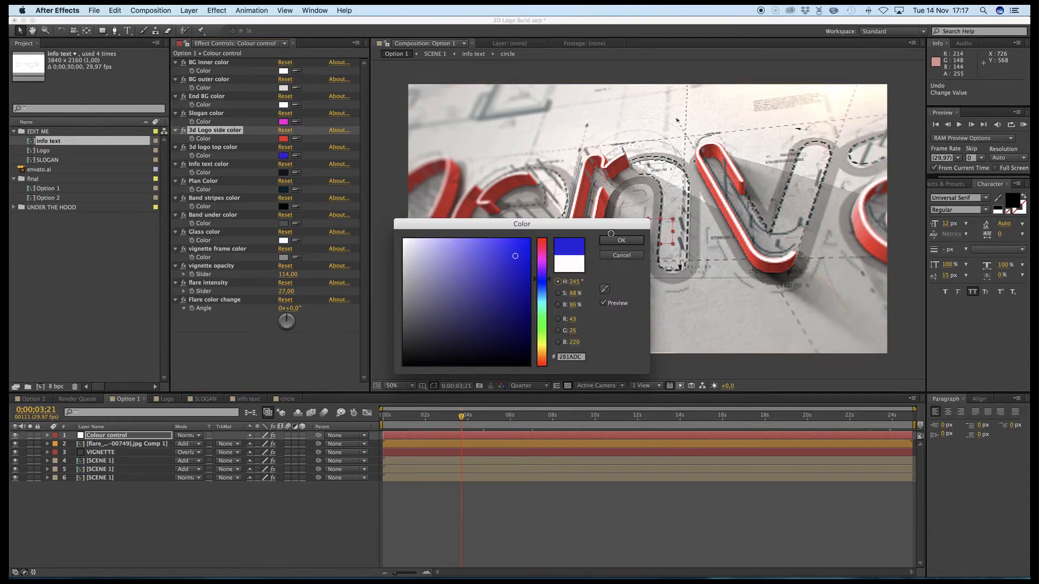
{"action": "left_click", "coordinate": [615, 242]}
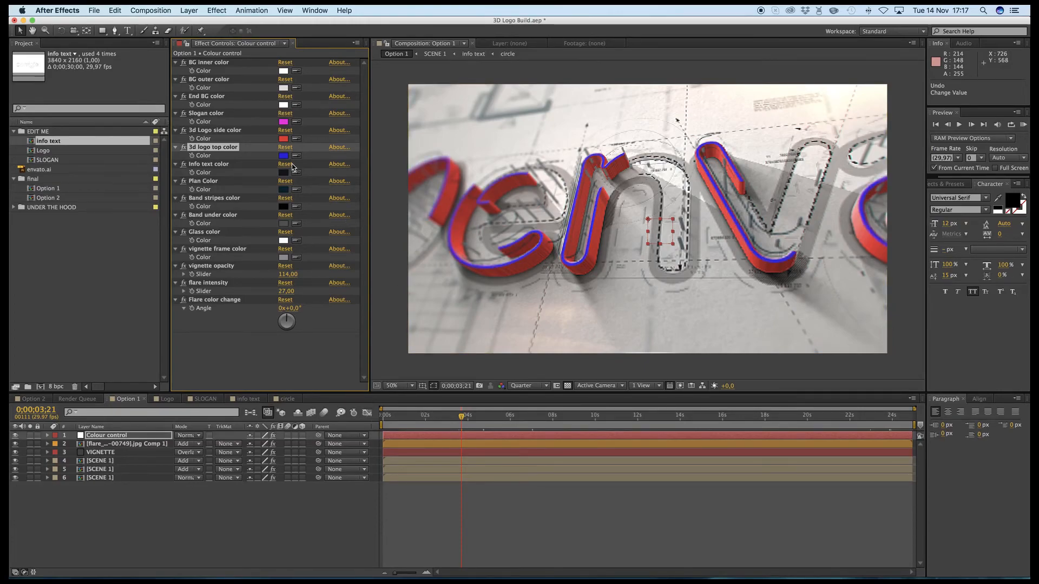
{"action": "key", "text": "super+z"}
{"action": "key", "text": "super+z"}
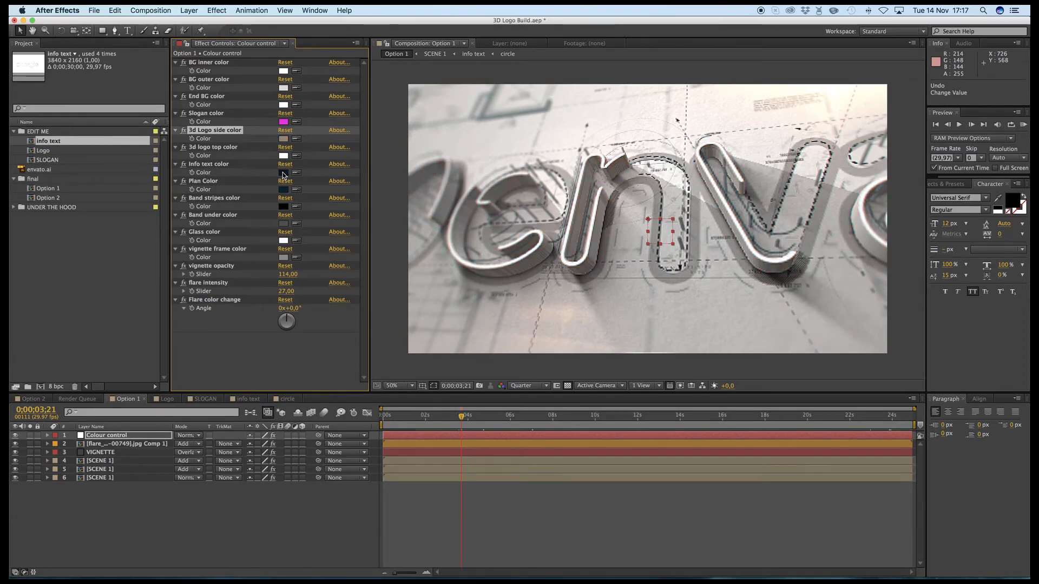
- Try magenta FF00E0 as the Info text color and undo the change
{"action": "left_click", "coordinate": [283, 174]}
{"action": "left_click", "coordinate": [542, 257]}
{"action": "left_click_drag", "start_coordinate": [522, 246], "coordinate": [536, 236]}
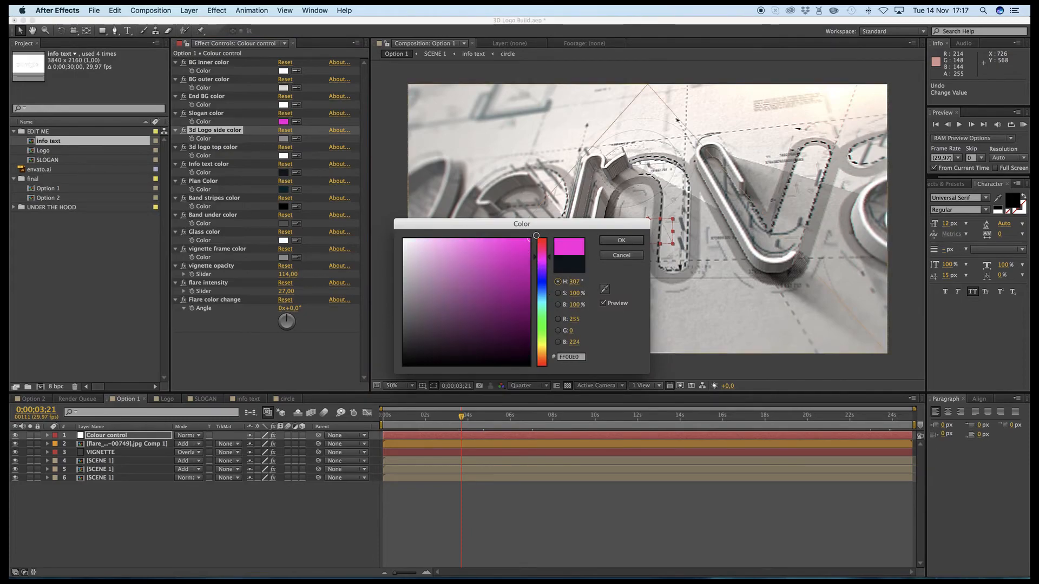
{"action": "key", "text": "Return"}
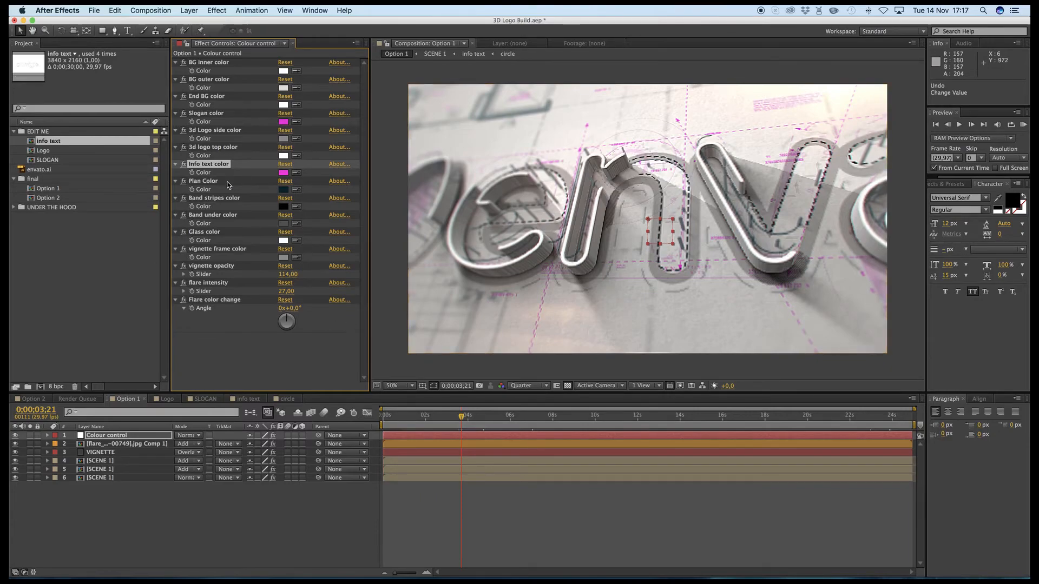
{"action": "key", "text": "super+z"}
- Try a bright red Plan Color for the blueprint lines and undo the change
{"action": "left_click", "coordinate": [203, 182]}
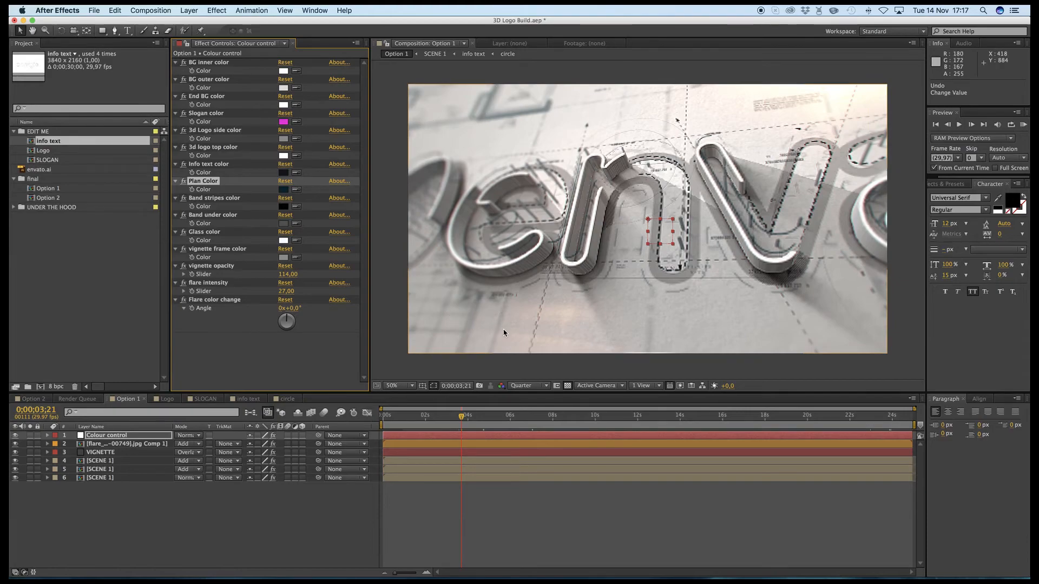
{"action": "left_click", "coordinate": [283, 190]}
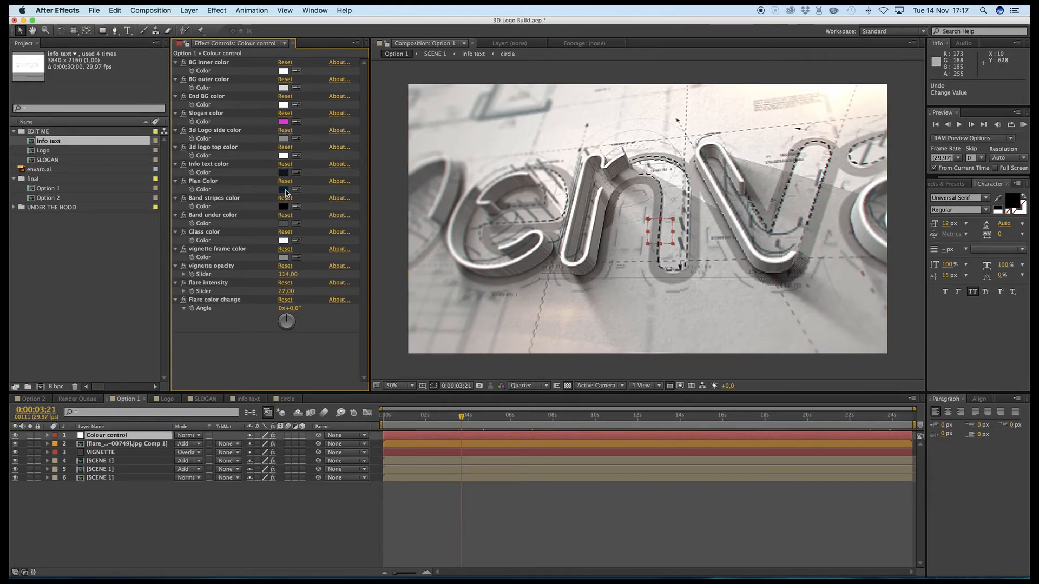
{"action": "left_click", "coordinate": [542, 245]}
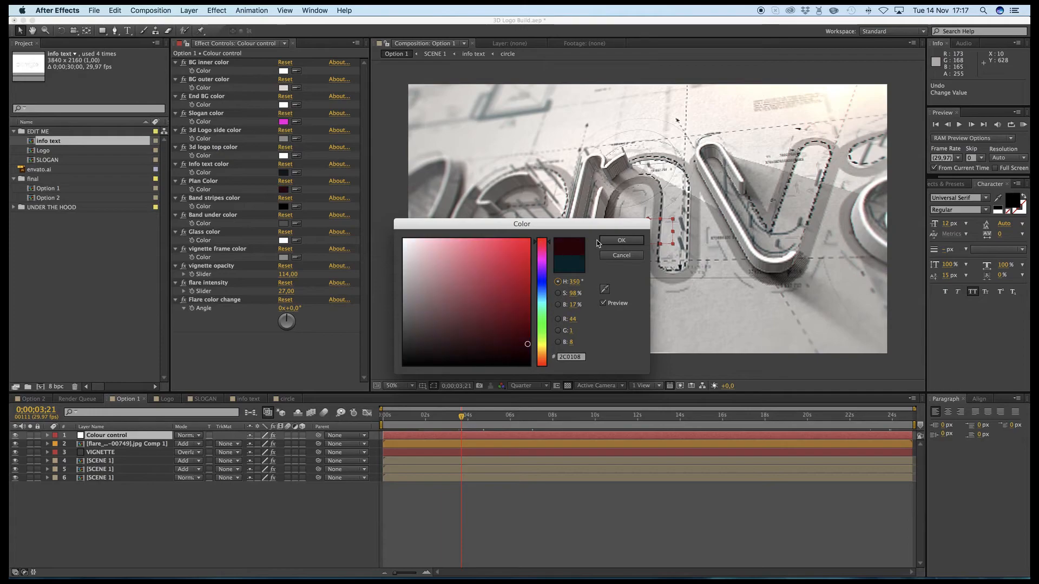
{"action": "left_click", "coordinate": [528, 245]}
{"action": "left_click", "coordinate": [614, 241]}
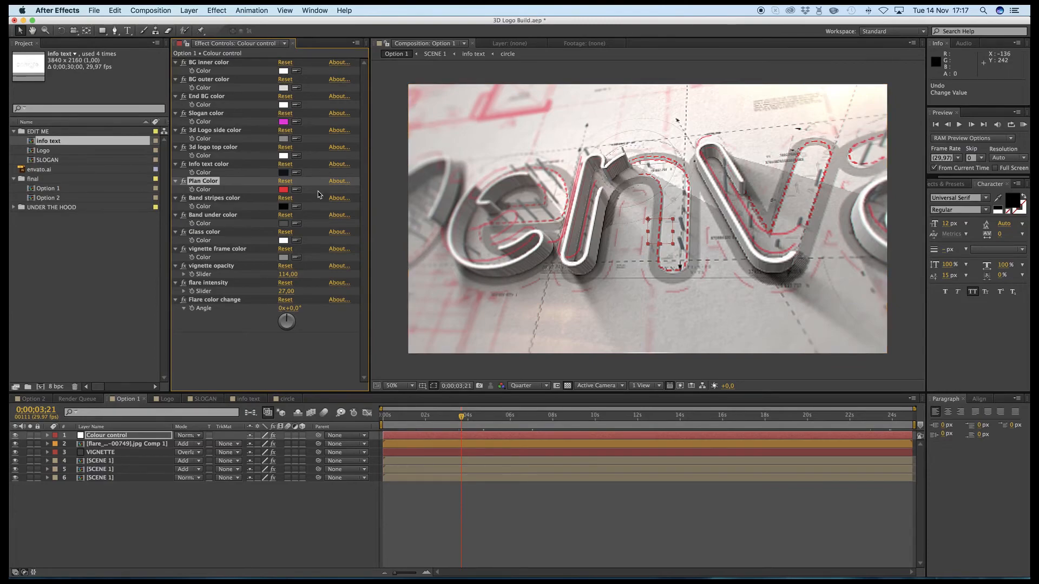
{"action": "key", "text": "super+z"}
- Try a bright pinkish red as the Band stripes color
{"action": "left_click", "coordinate": [219, 198]}
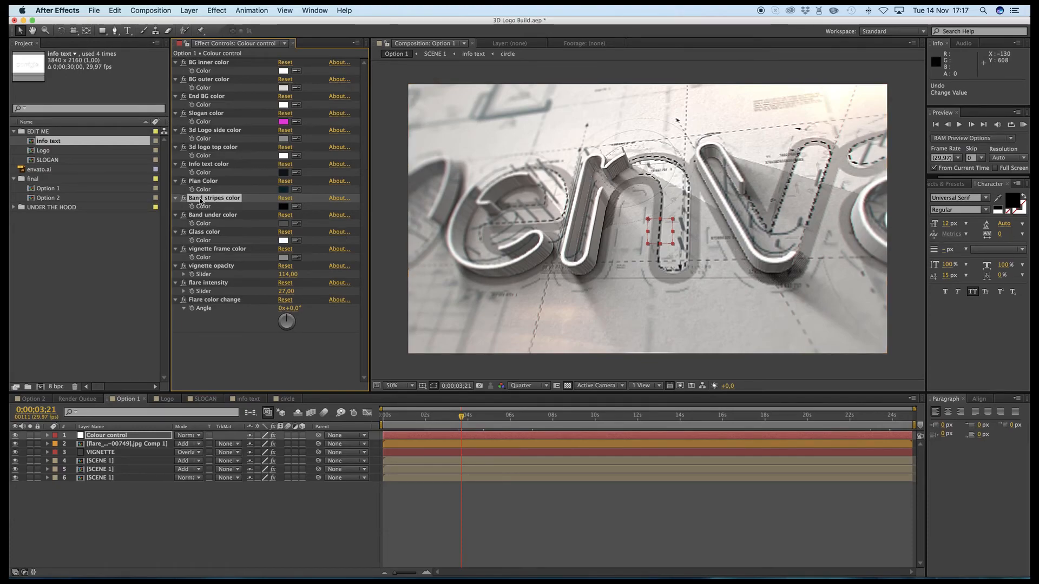
{"action": "left_click", "coordinate": [283, 207]}
{"action": "left_click", "coordinate": [541, 247]}
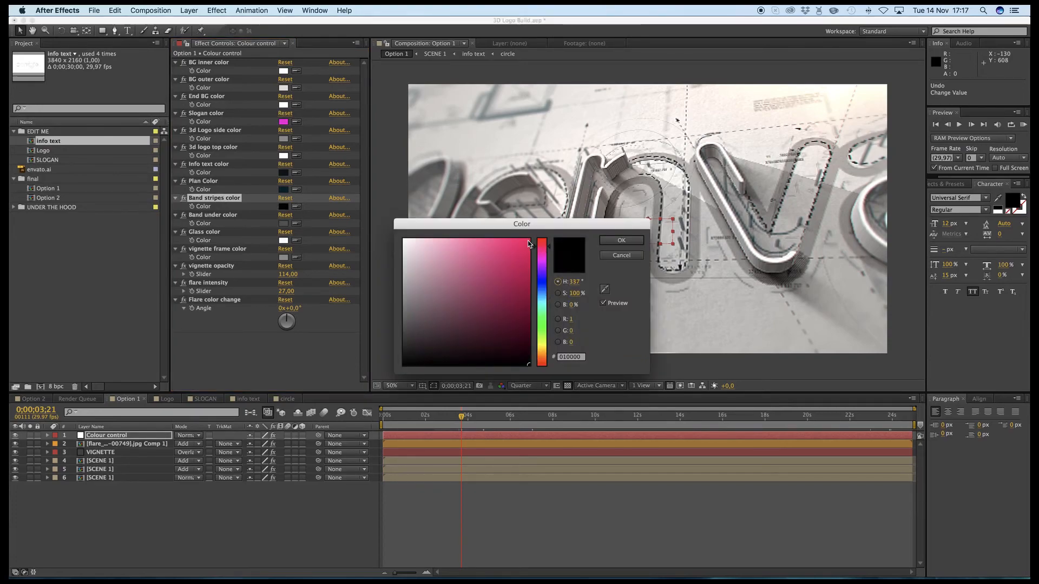
{"action": "left_click", "coordinate": [528, 241]}
{"action": "left_click", "coordinate": [607, 241]}
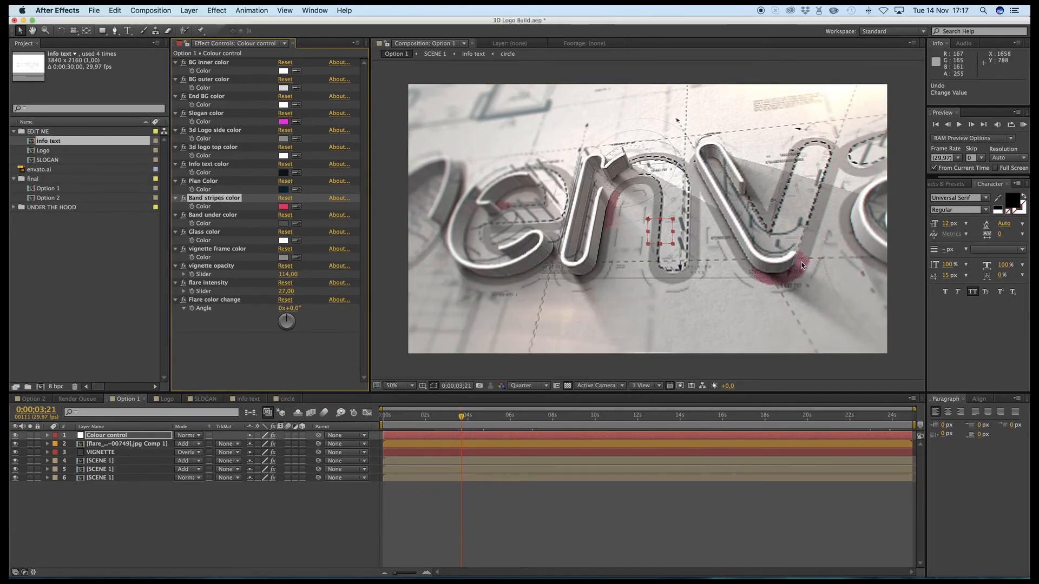
- Try a bright green Band under color and undo both the band under and band stripes color changes
{"action": "left_click", "coordinate": [283, 223]}
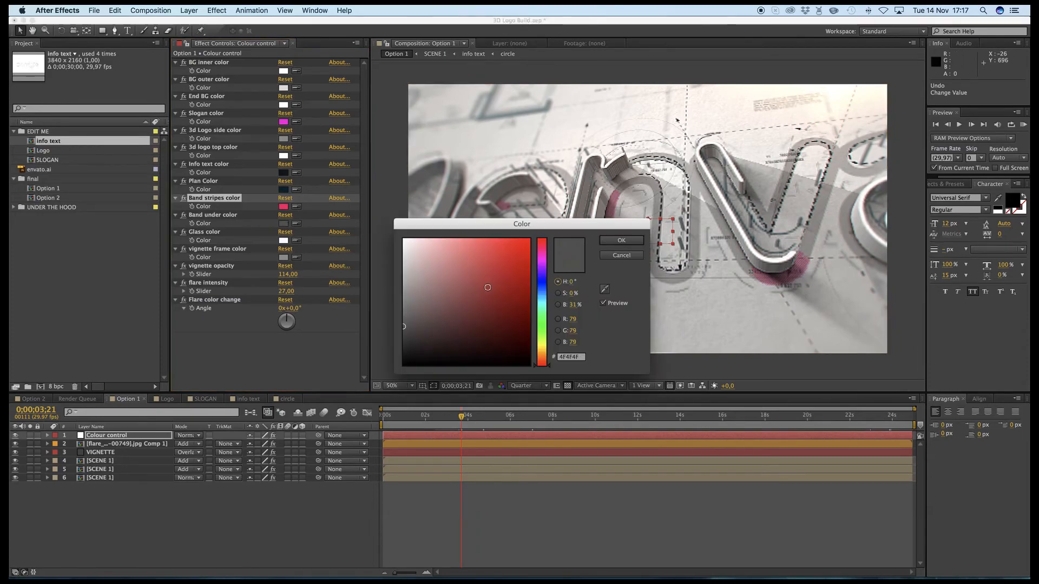
{"action": "left_click", "coordinate": [540, 316]}
{"action": "left_click", "coordinate": [523, 248]}
{"action": "left_click", "coordinate": [606, 242]}
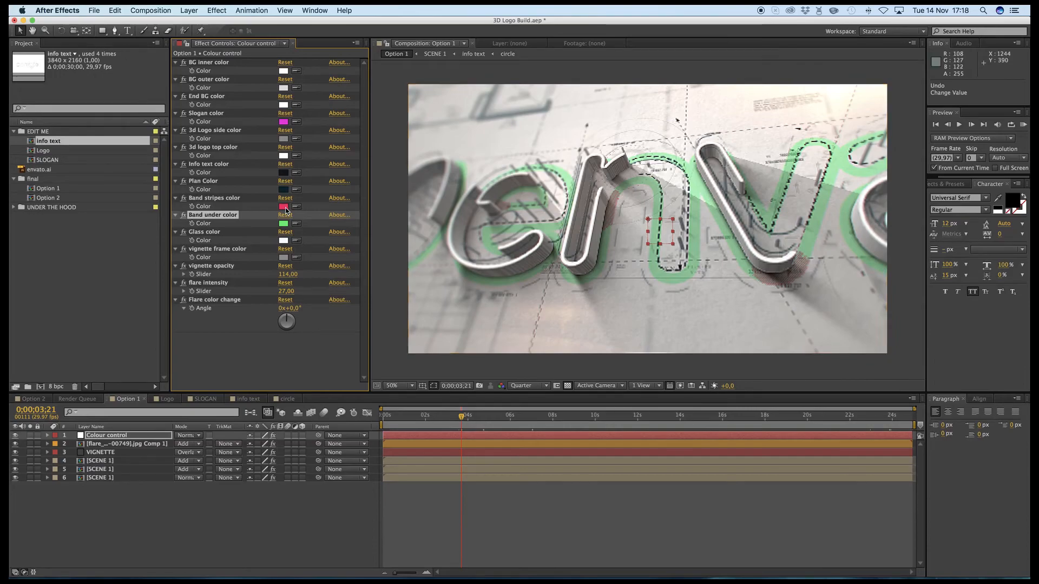
{"action": "key", "text": "super+z"}
{"action": "key", "text": "super+z"}
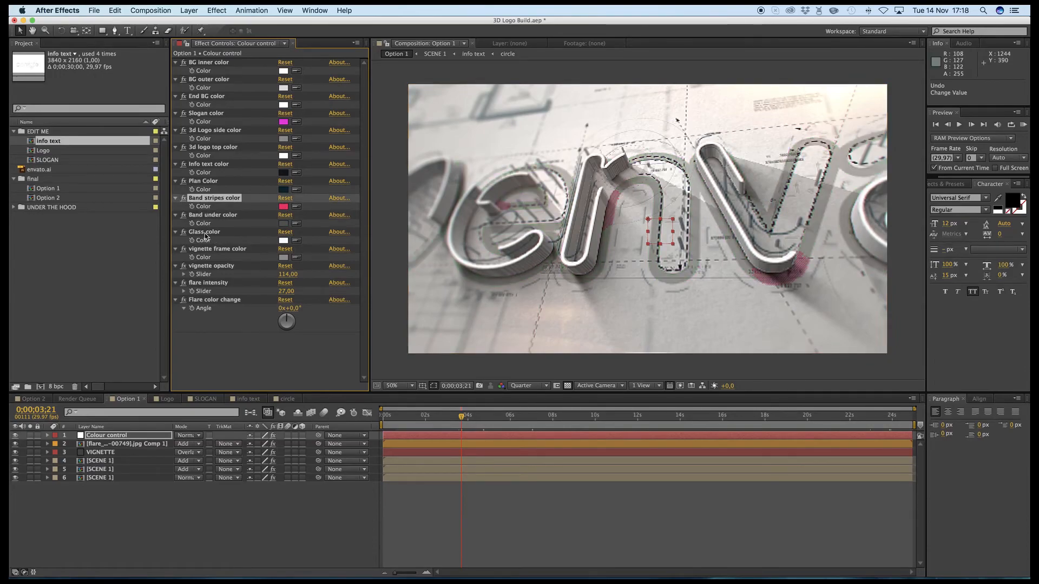
- Try blue 20B5E5 as the Glass color at 0;00;10;13, where the glass shards fly, and undo the change
{"action": "key", "text": "space"}
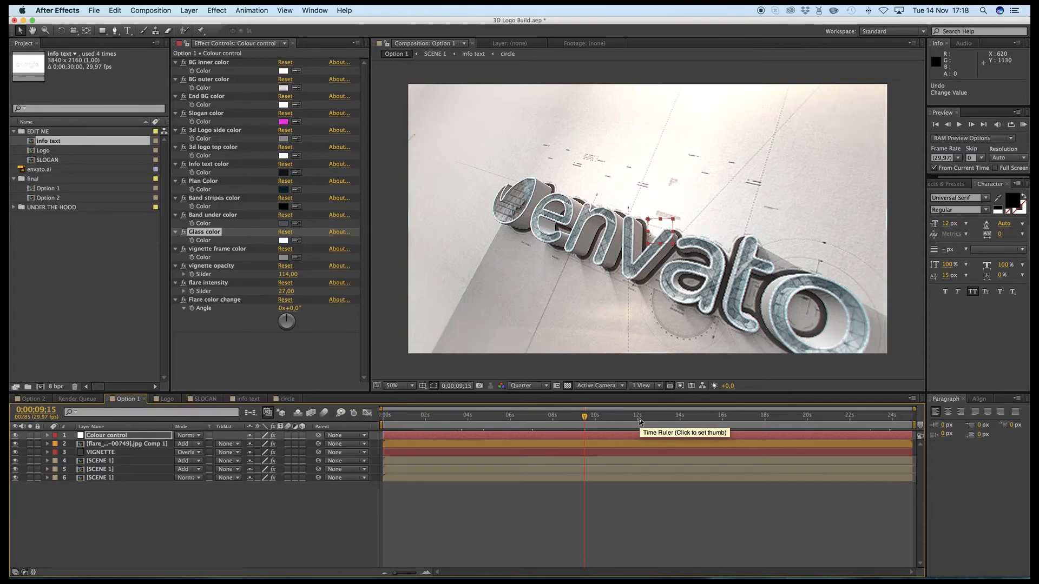
{"action": "left_click", "coordinate": [639, 421]}
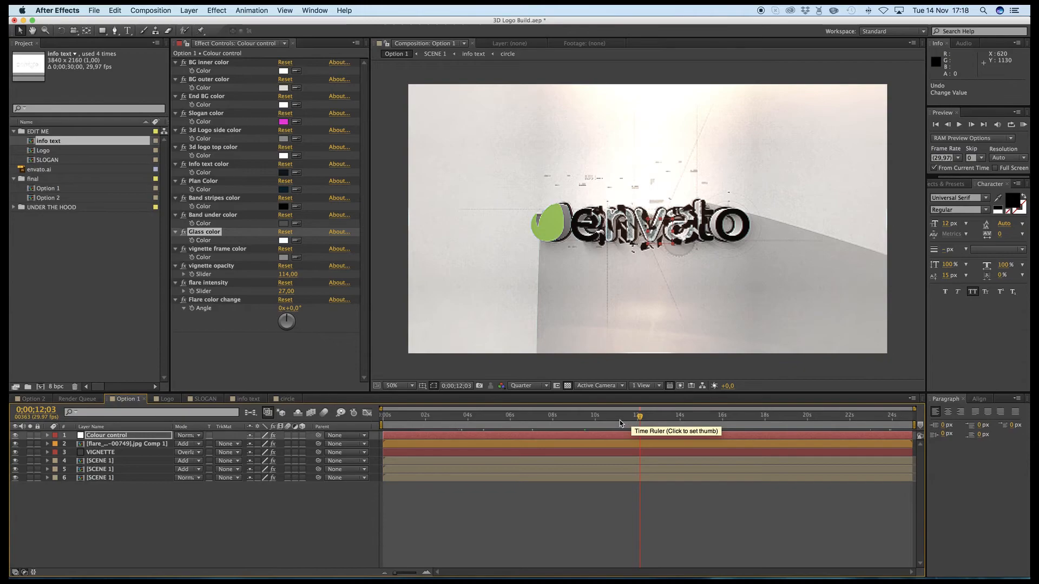
{"action": "left_click", "coordinate": [620, 422]}
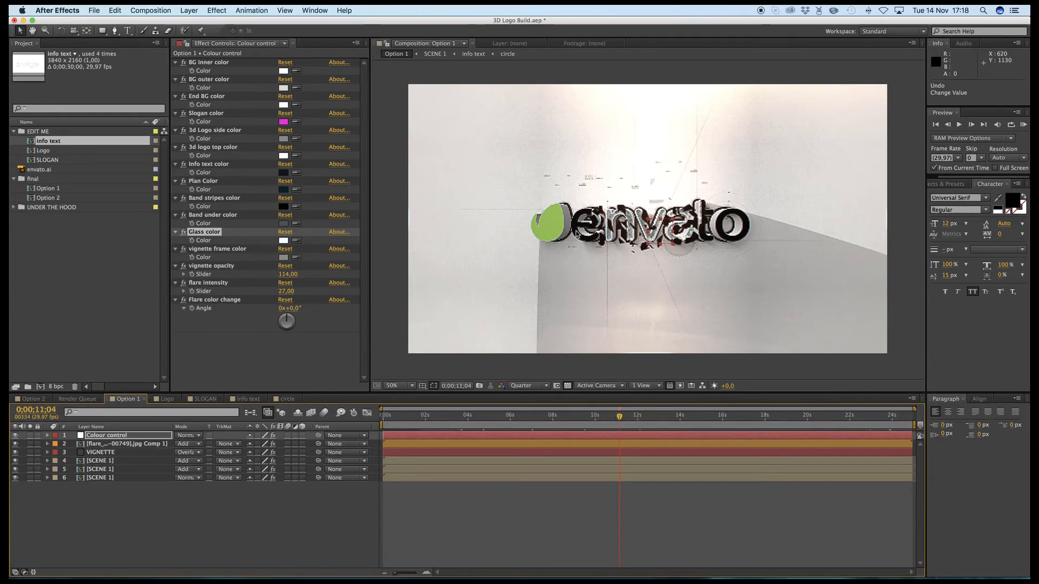
{"action": "left_click", "coordinate": [605, 422]}
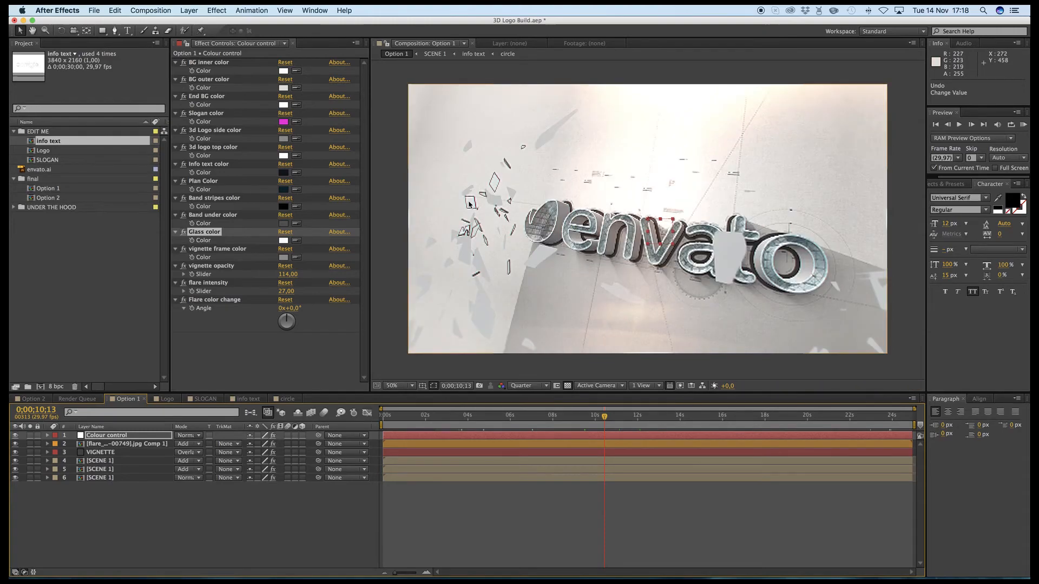
{"action": "left_click", "coordinate": [282, 240]}
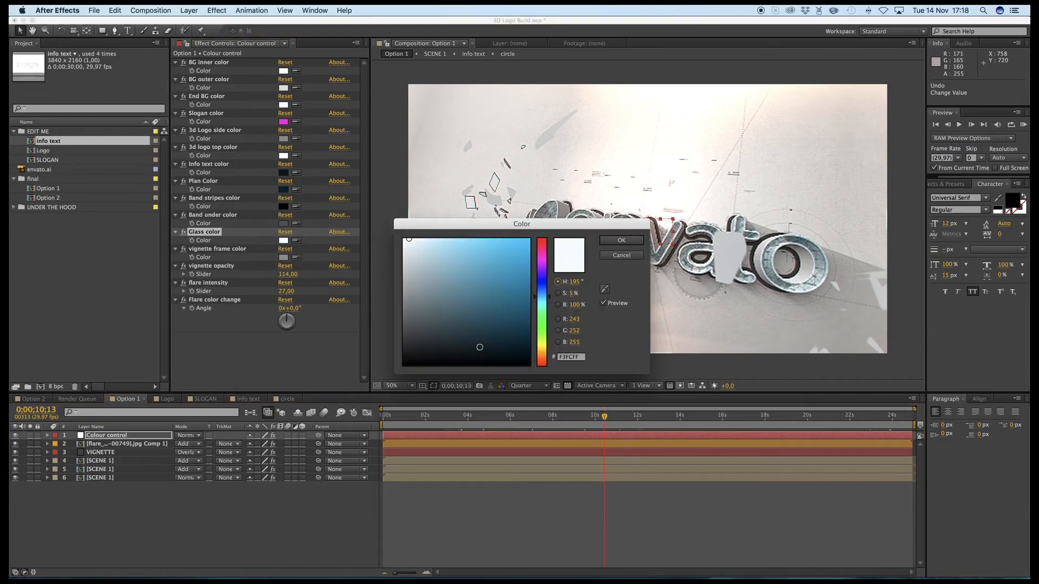
{"action": "left_click", "coordinate": [513, 252]}
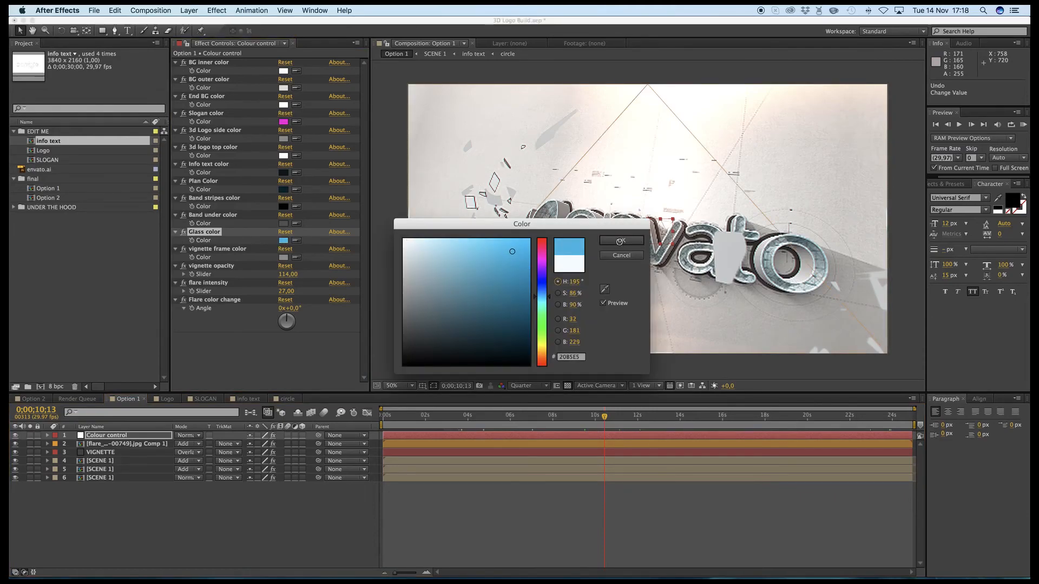
{"action": "left_click", "coordinate": [621, 242]}
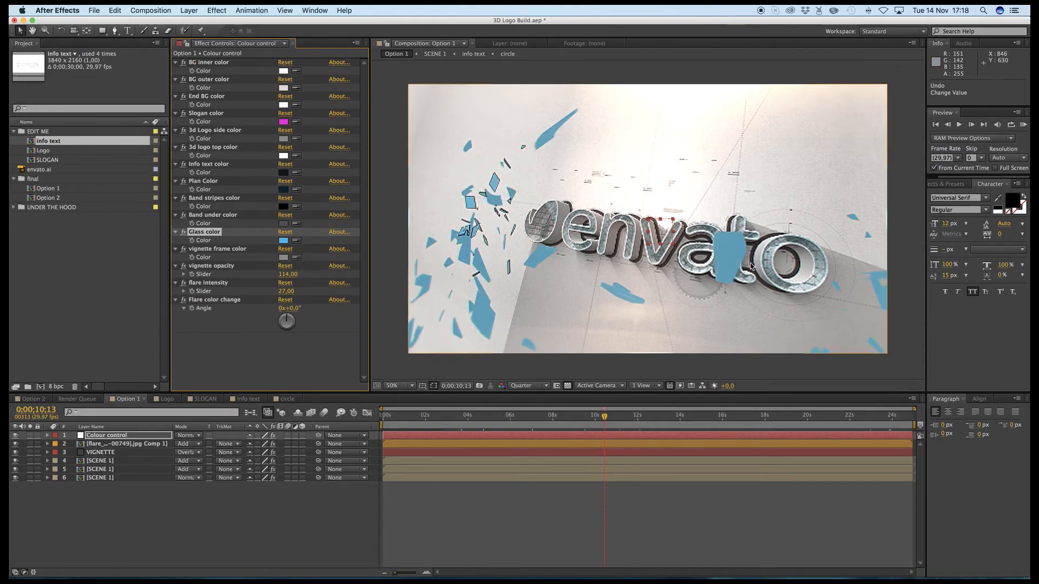
{"action": "key", "text": "super+z"}
- Try red F50E0E as the vignette frame color at the start of the composition and undo the change
{"action": "left_click", "coordinate": [221, 250]}
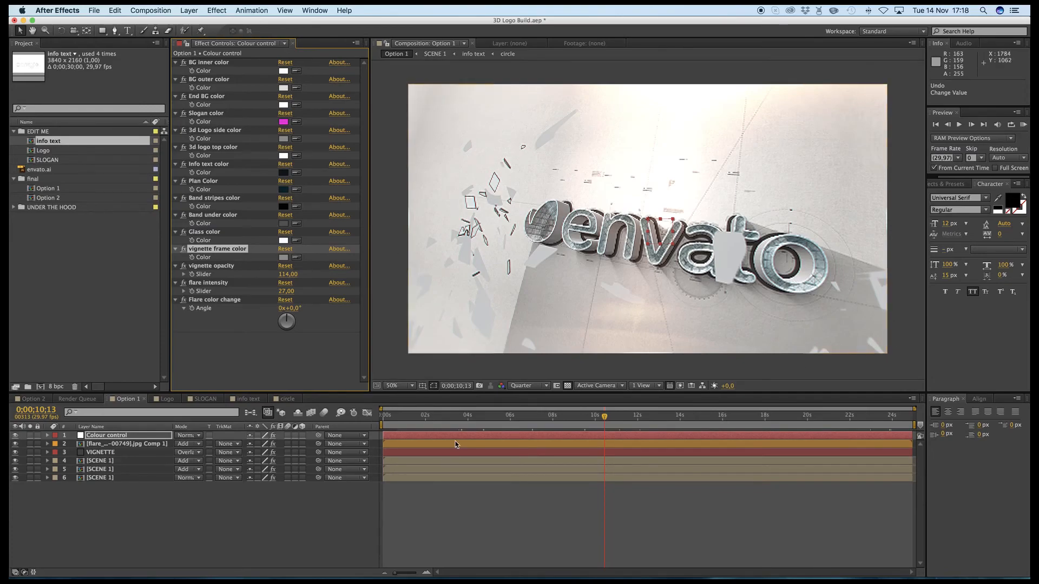
{"action": "key", "text": "Home"}
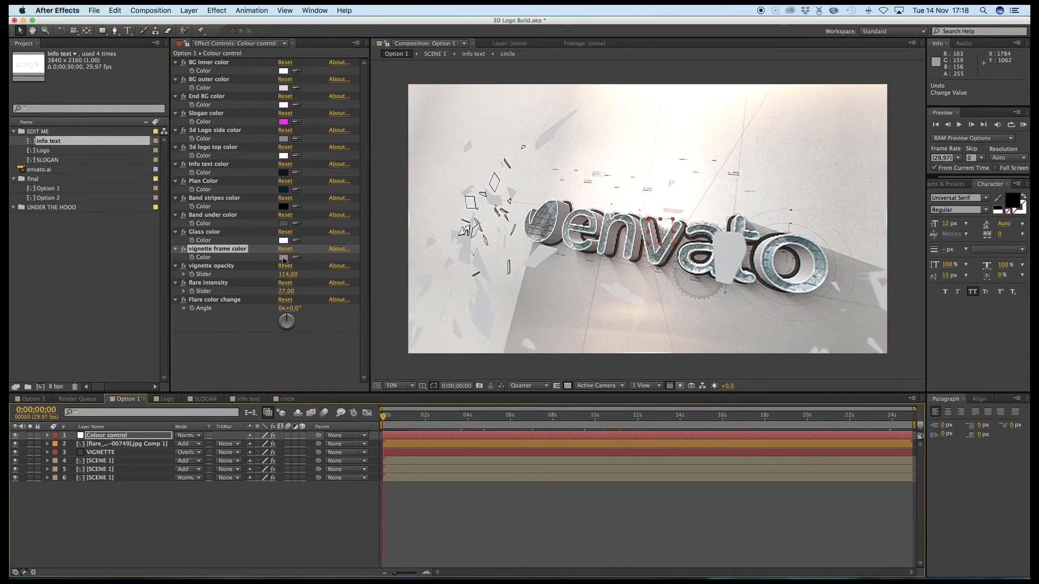
{"action": "left_click", "coordinate": [283, 257]}
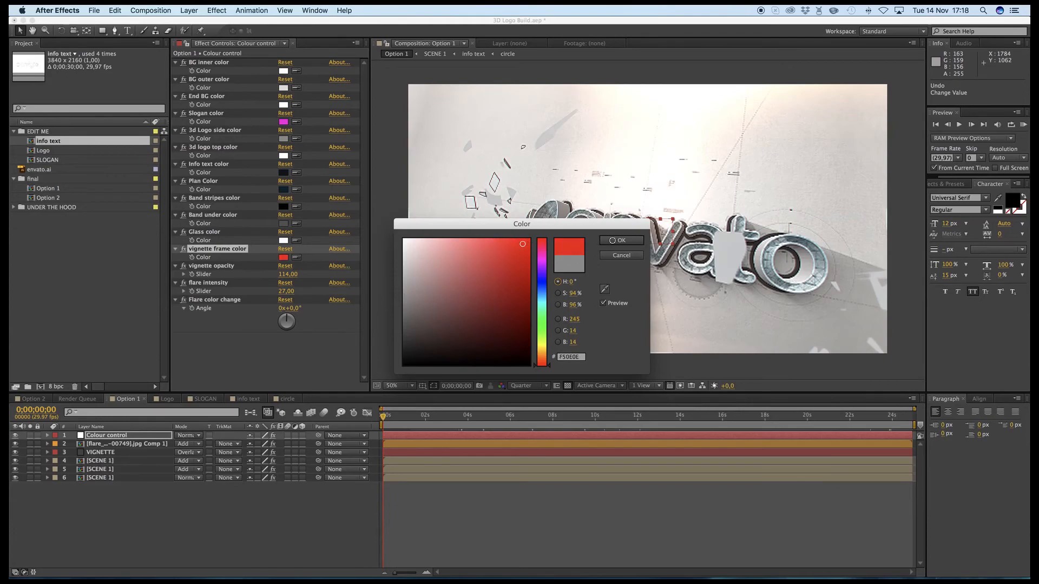
{"action": "left_click", "coordinate": [621, 240]}
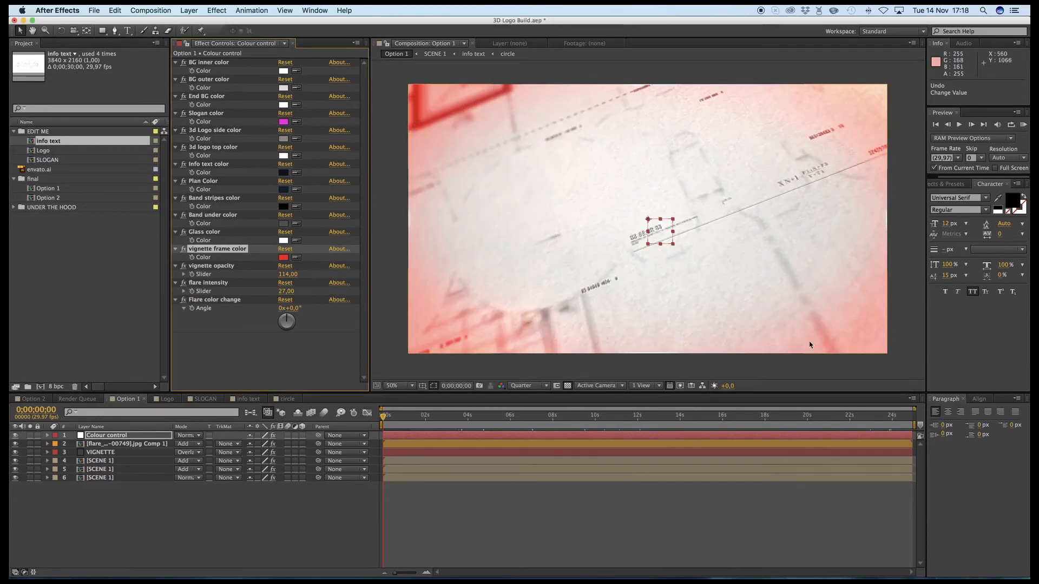
{"action": "key", "text": "super+z"}
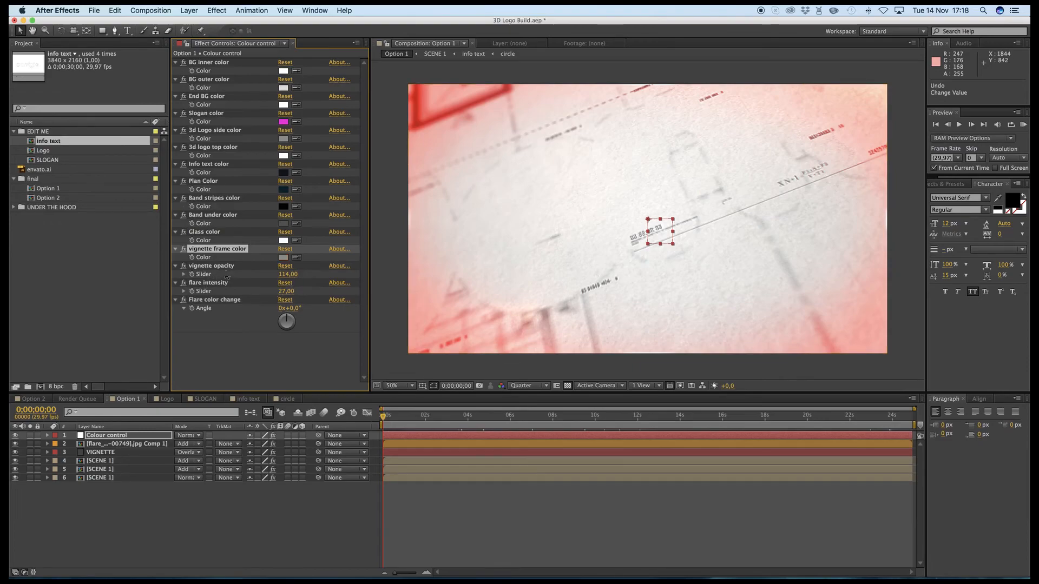
- At 0;00;03;00 in Option 1, set the vignette frame color to bright red
{"action": "left_click", "coordinate": [216, 266]}
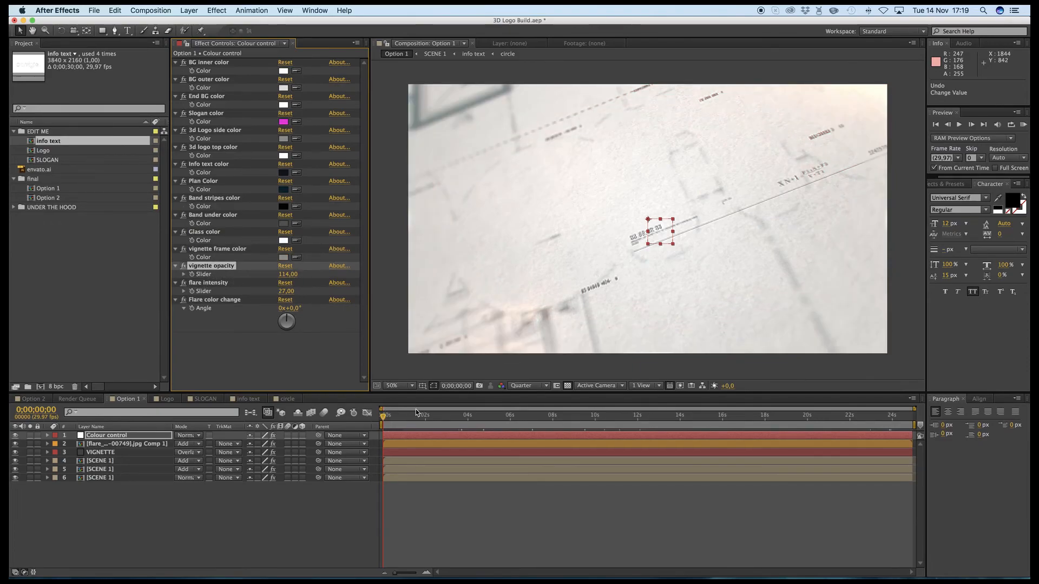
{"action": "left_click", "coordinate": [447, 414]}
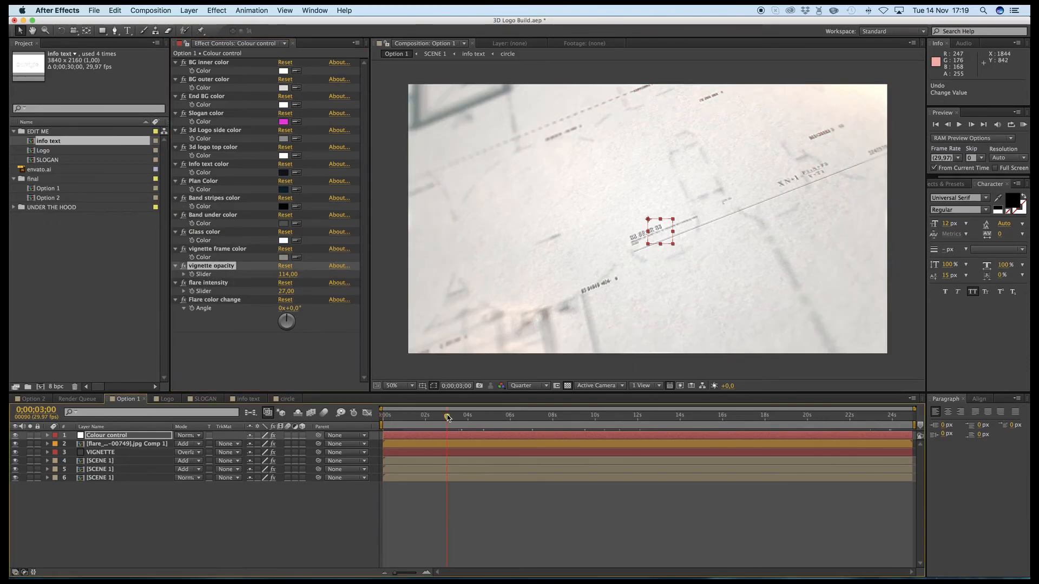
{"action": "left_click", "coordinate": [283, 258]}
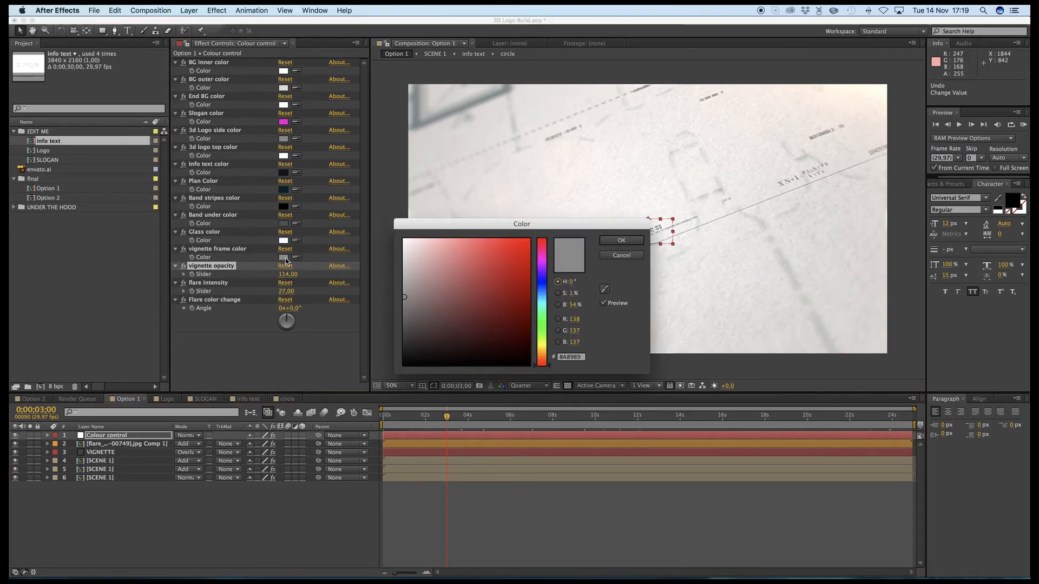
{"action": "left_click", "coordinate": [524, 254]}
{"action": "left_click", "coordinate": [621, 241]}
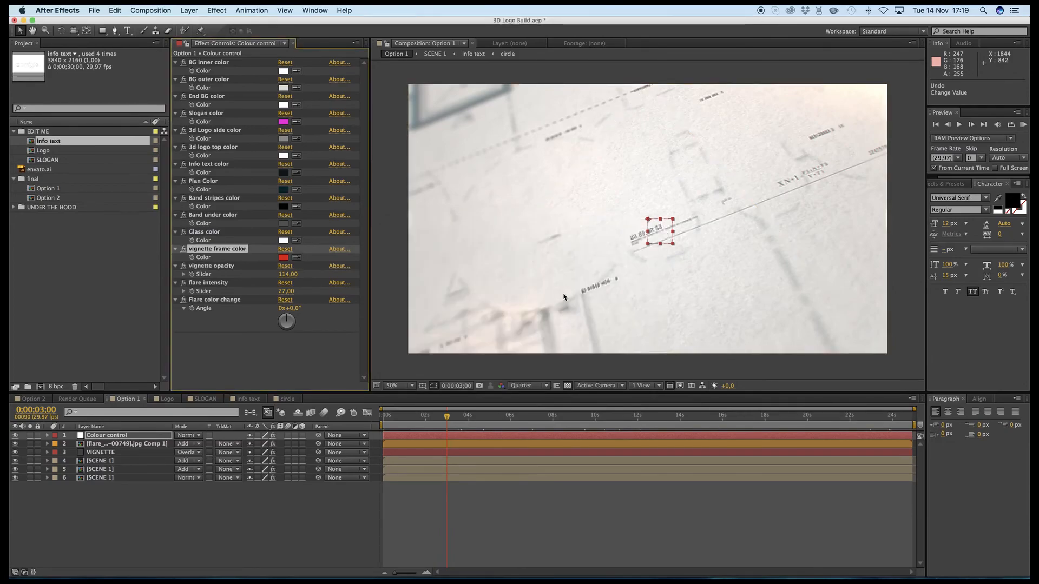
- Set the vignette opacity to 20 on the Colour control layer
{"action": "left_click", "coordinate": [548, 443]}
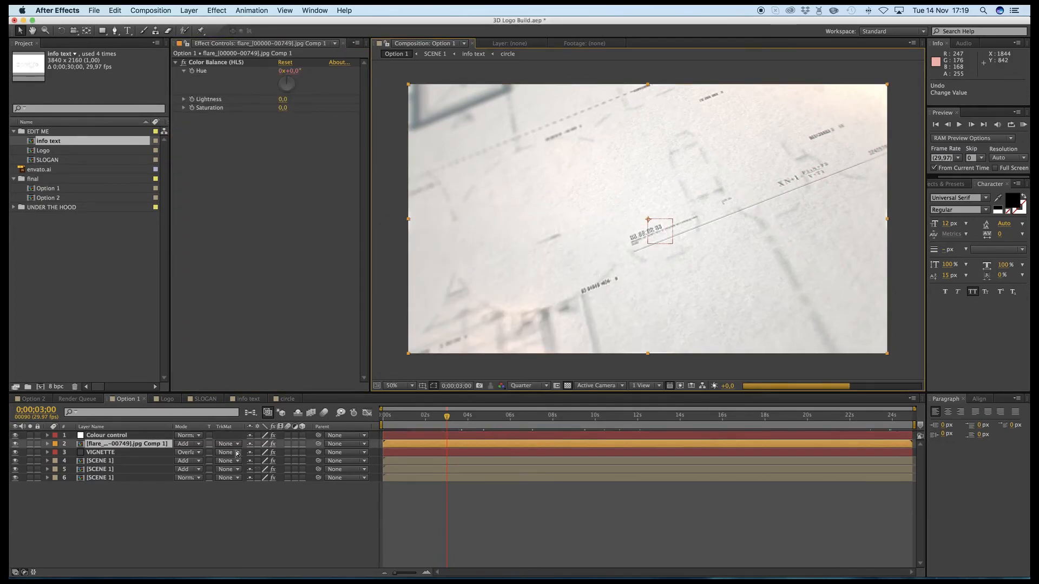
{"action": "left_click", "coordinate": [125, 437]}
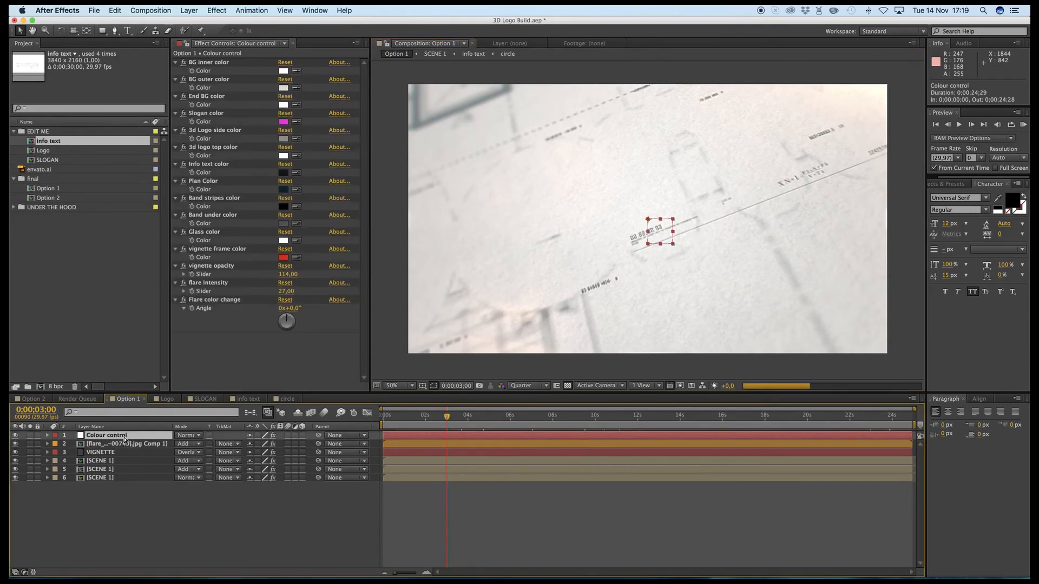
{"action": "left_click", "coordinate": [291, 275]}
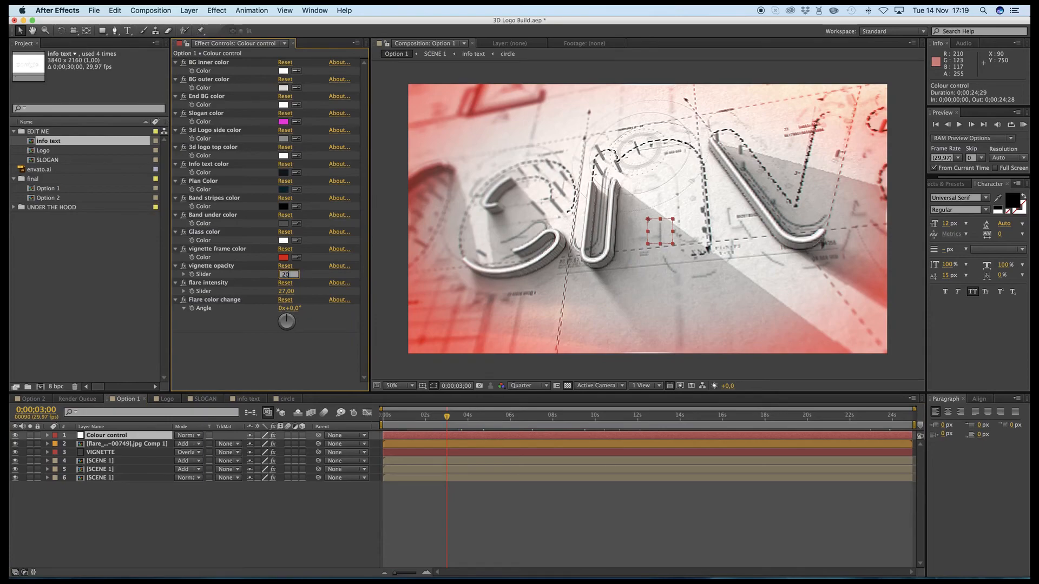
{"action": "type", "text": "20"}
{"action": "key", "text": "Return"}
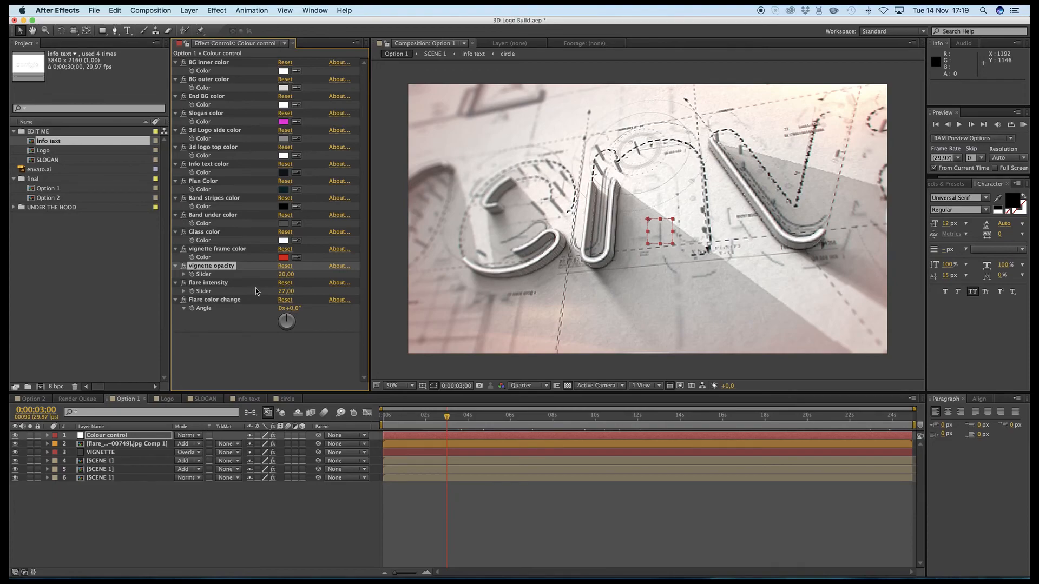
- Raise the flare intensity to 100
{"action": "left_click", "coordinate": [215, 284]}
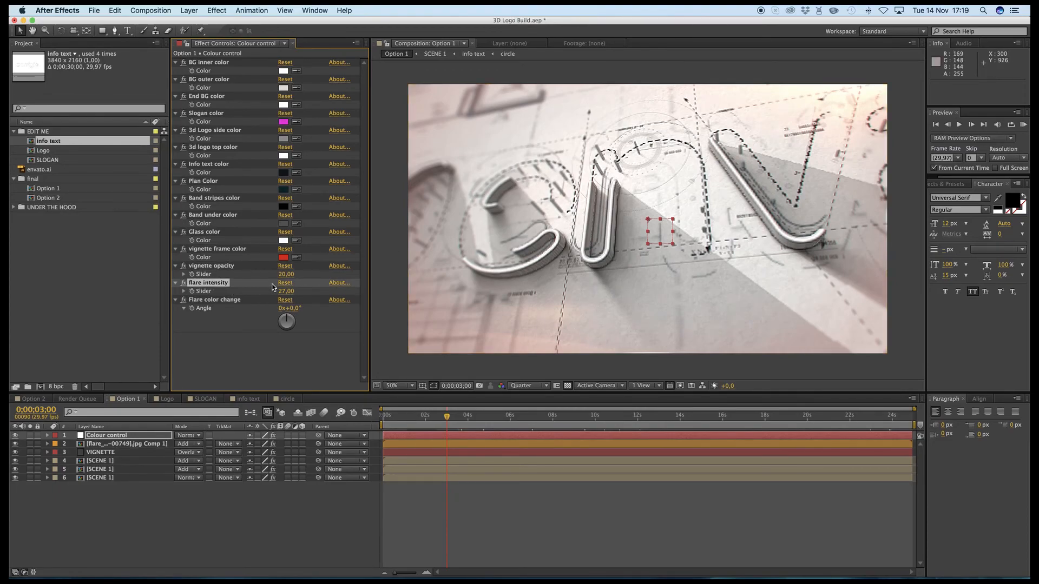
{"action": "left_click", "coordinate": [286, 293]}
{"action": "type", "text": "100"}
{"action": "key", "text": "Return"}
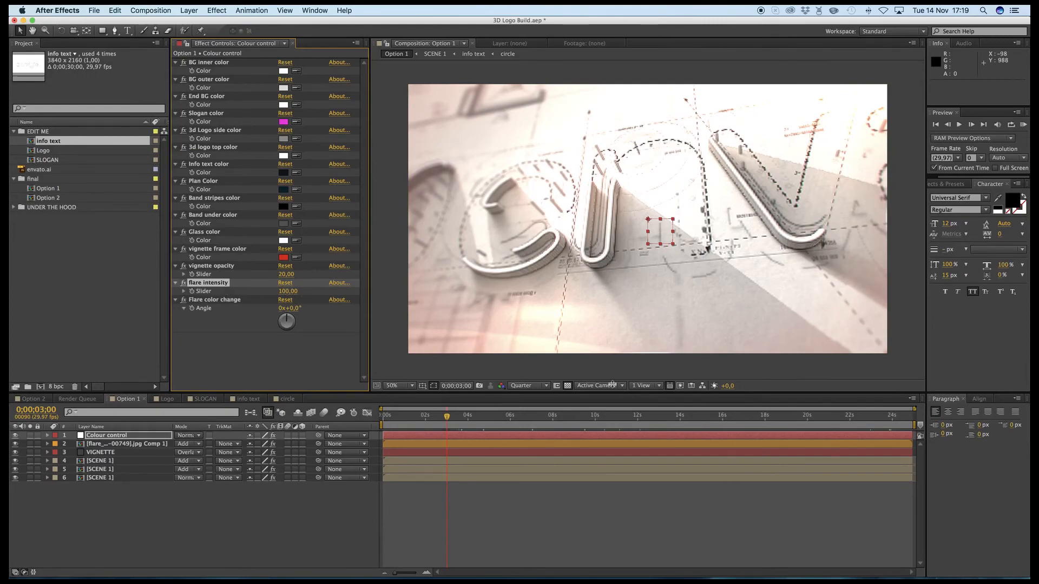
- Solo the flare layer while setting the Flare color change angle to 127°, and turn its solo off again
{"action": "left_click", "coordinate": [213, 302]}
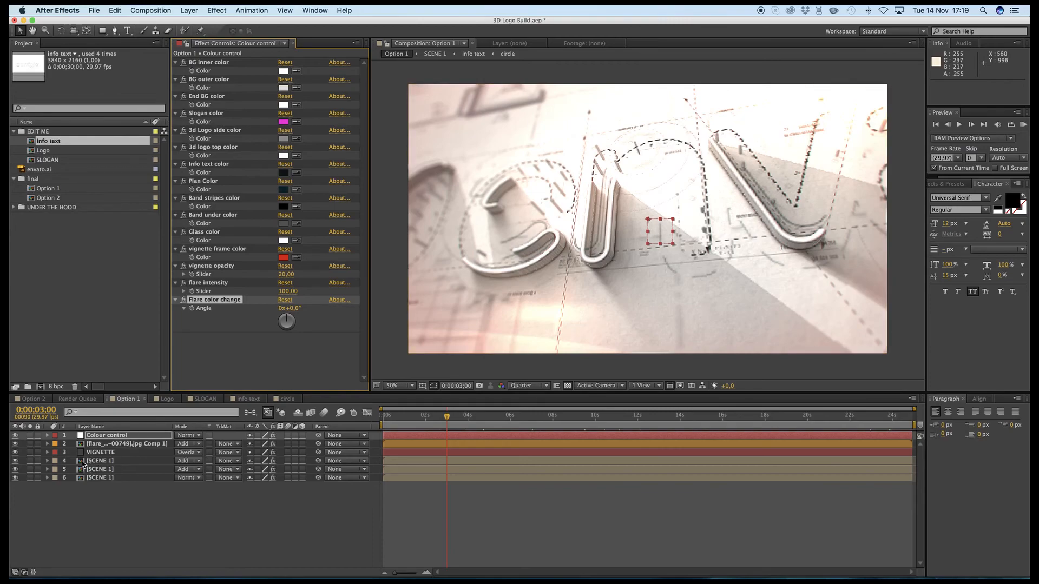
{"action": "left_click", "coordinate": [30, 444]}
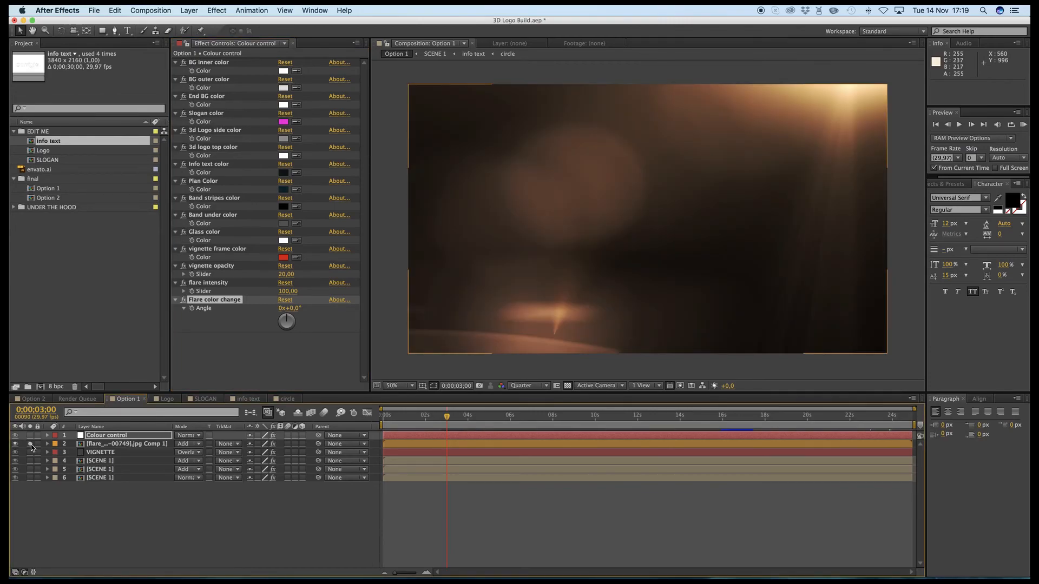
{"action": "left_click_drag", "start_coordinate": [292, 310], "coordinate": [360, 314]}
{"action": "left_click", "coordinate": [30, 444]}
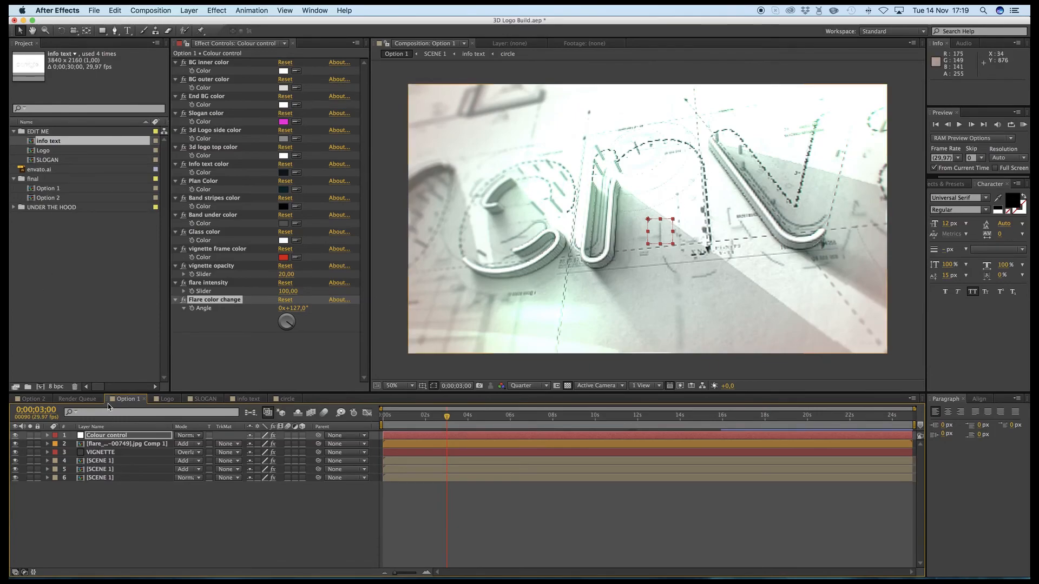
- Inspect the Option 2 composition at 0;00;04;17 and return to its first frame
{"action": "left_click", "coordinate": [30, 399]}
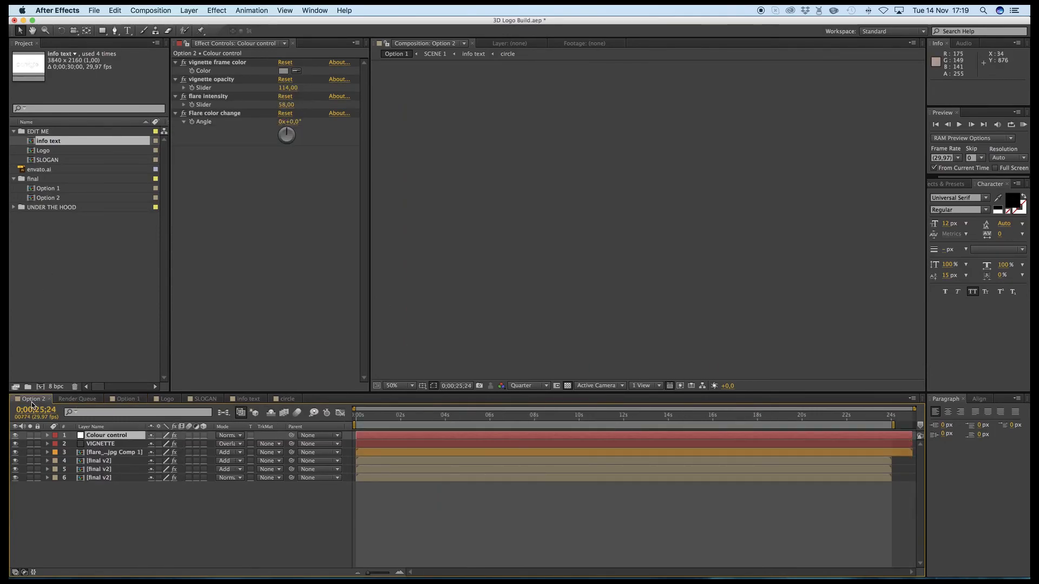
{"action": "left_click", "coordinate": [458, 421]}
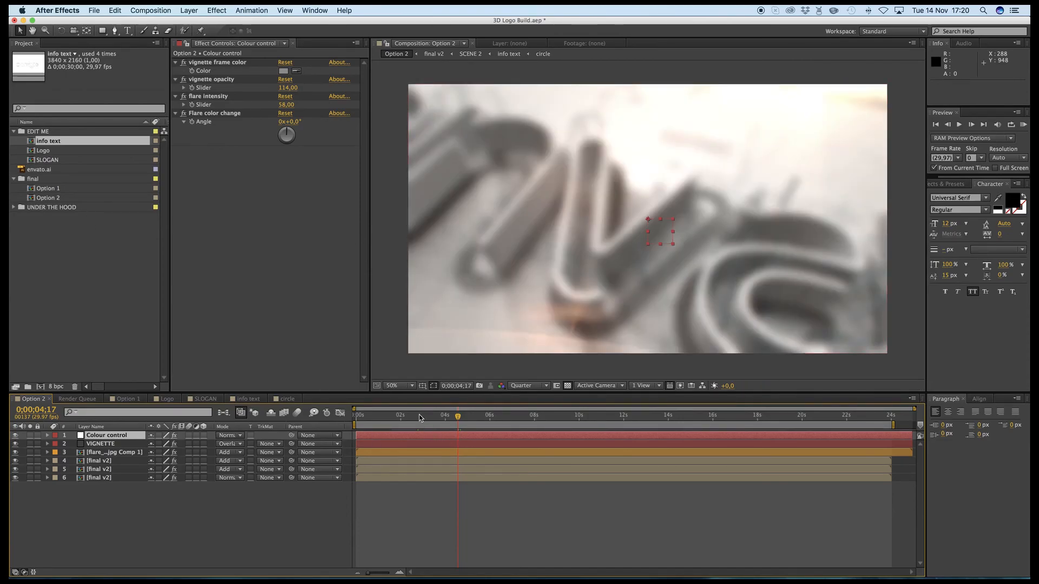
{"action": "key", "text": "Home"}
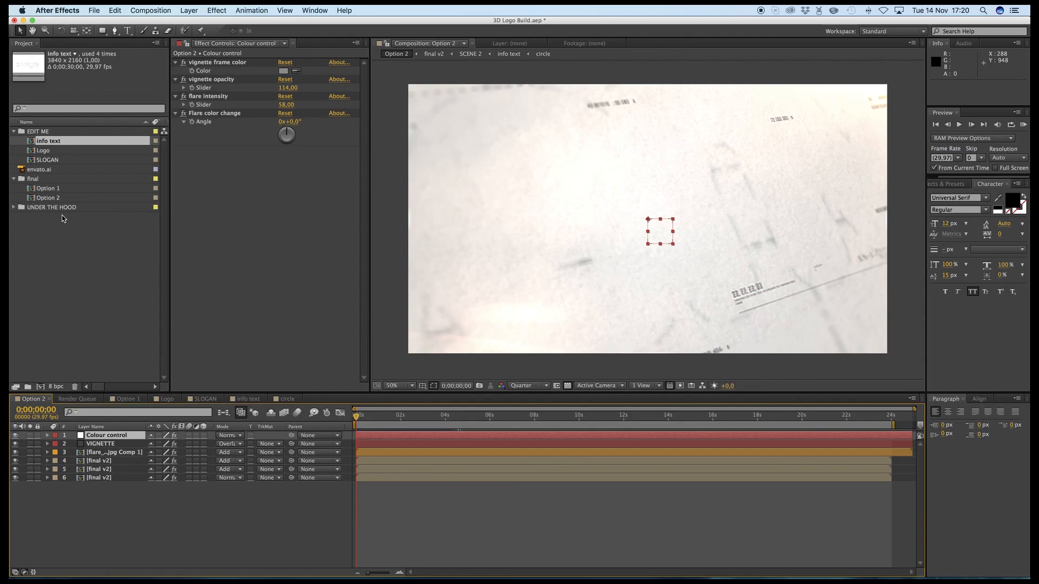
- Add the Option 1 composition to the render queue
{"action": "left_click", "coordinate": [96, 400]}
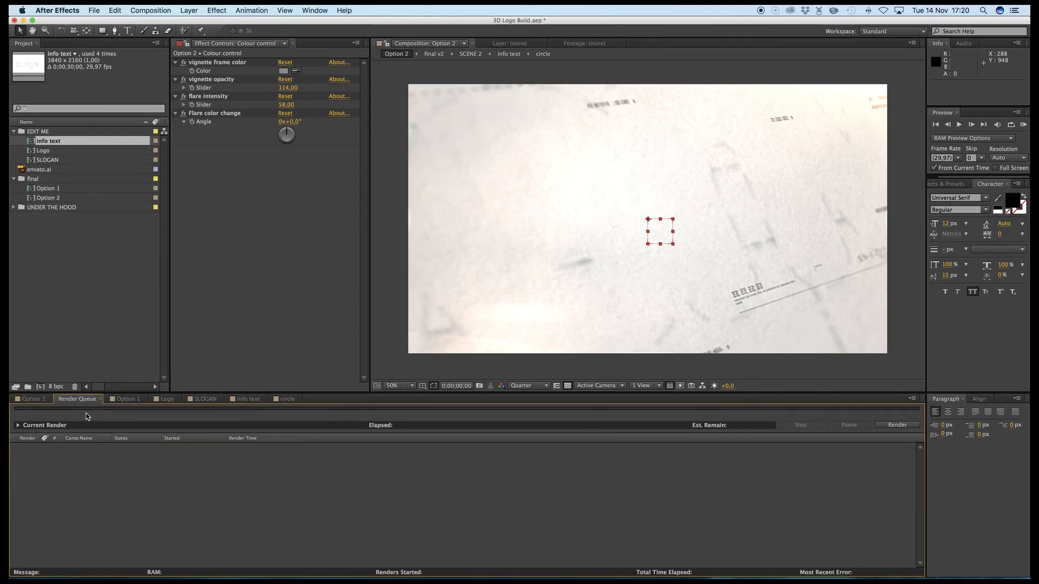
{"action": "left_click", "coordinate": [37, 400]}
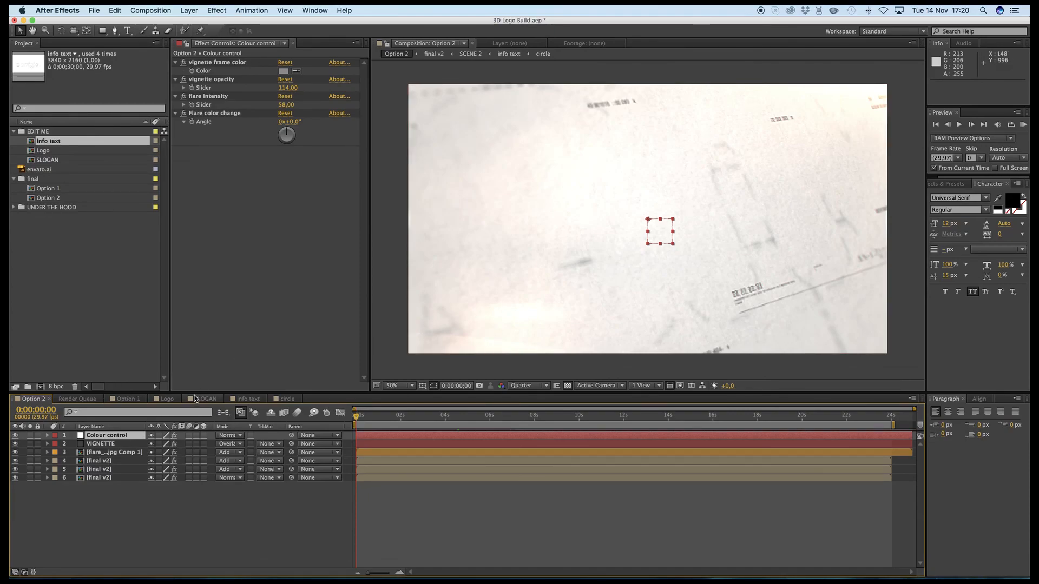
{"action": "left_click", "coordinate": [81, 399]}
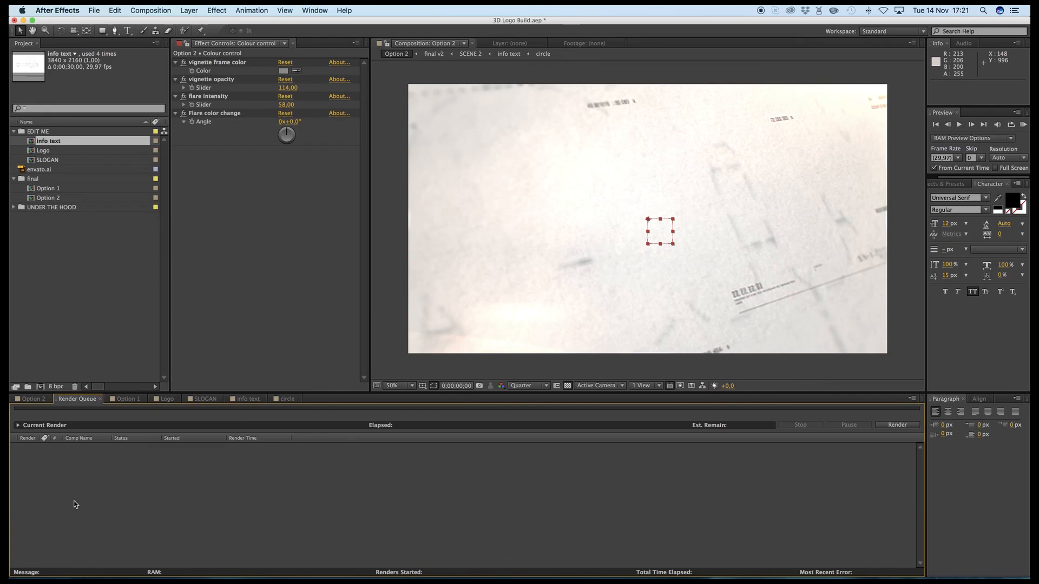
{"action": "left_click", "coordinate": [49, 188]}
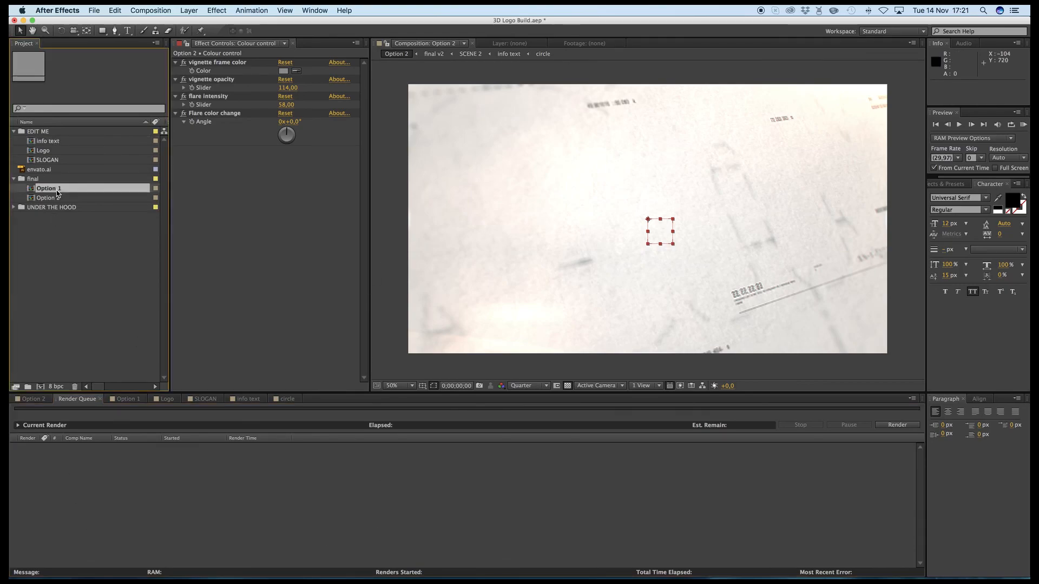
{"action": "left_click", "coordinate": [217, 10]}
{"action": "mouse_move", "coordinate": [151, 10]}
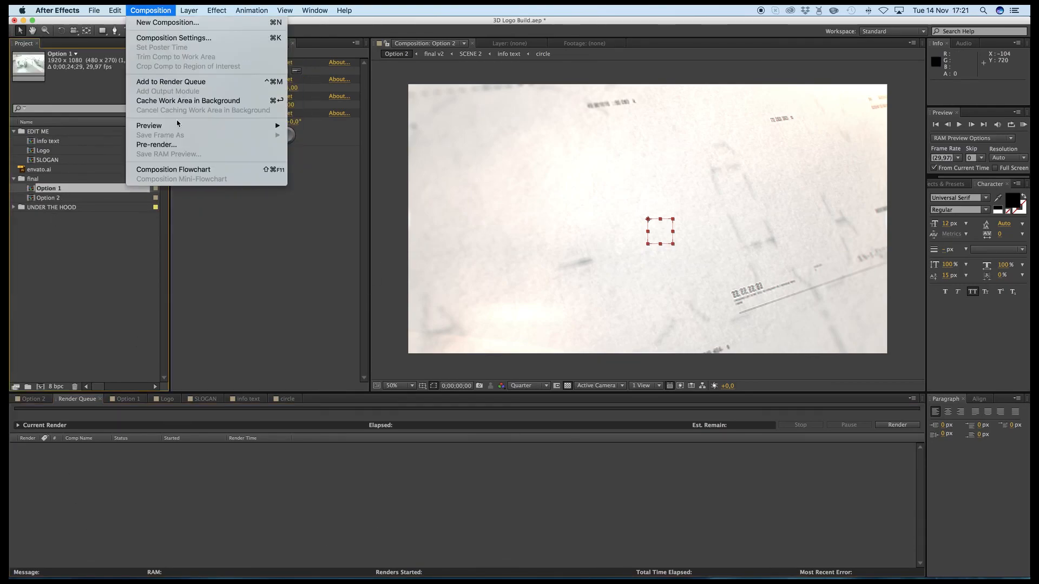
{"action": "left_click", "coordinate": [171, 82]}
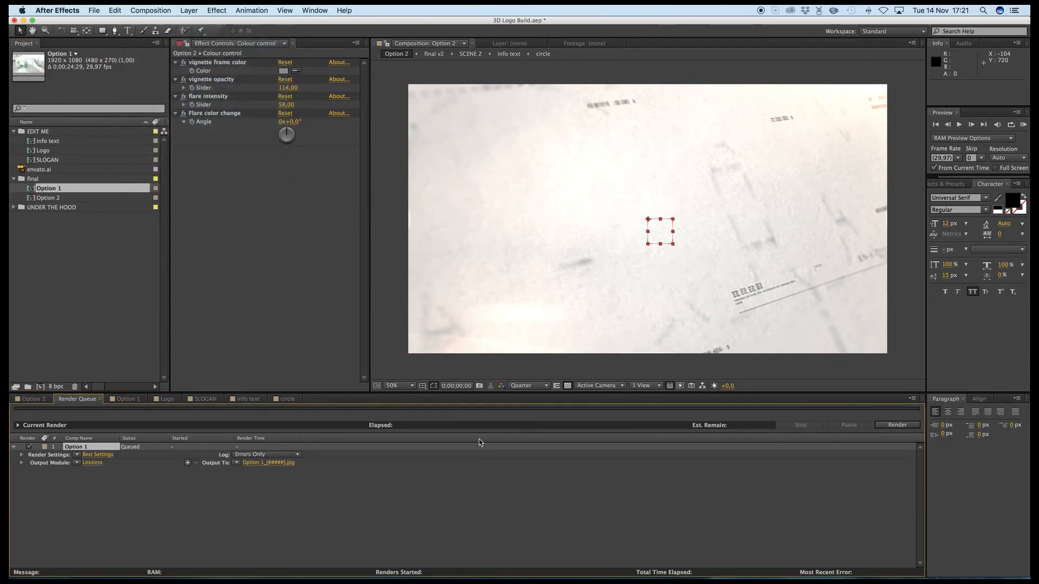
- Configure Option 1's output module as QuickTime with the H.264 codec and enable audio output
{"action": "left_click", "coordinate": [89, 463]}
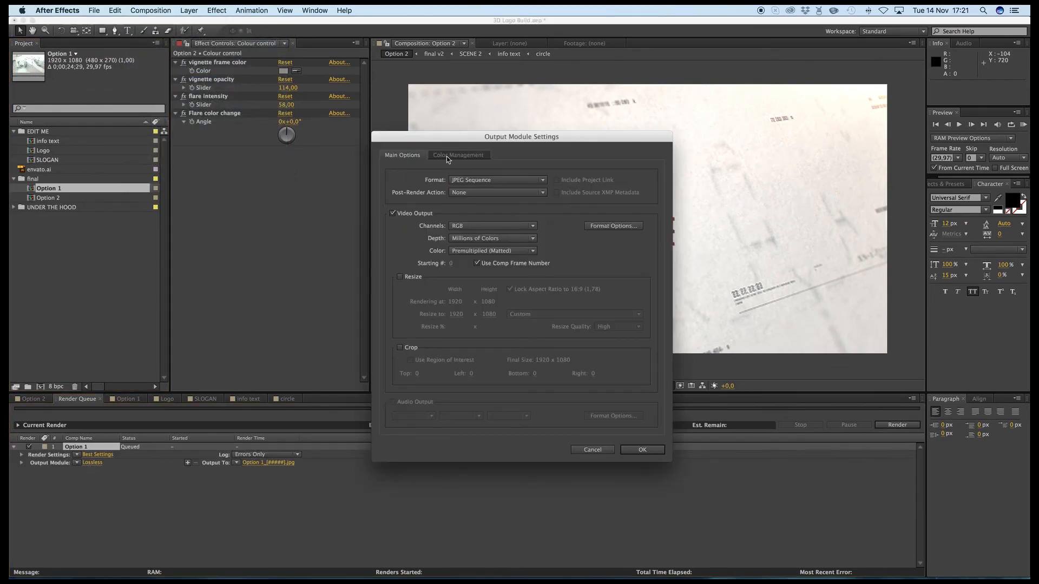
{"action": "left_click", "coordinate": [482, 184]}
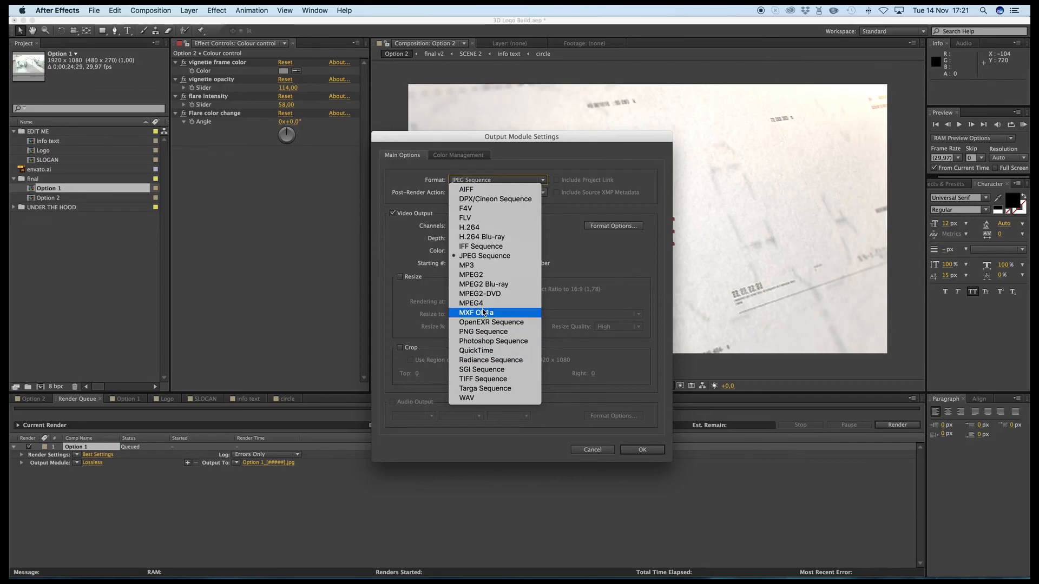
{"action": "left_click", "coordinate": [477, 351]}
{"action": "left_click", "coordinate": [620, 226]}
{"action": "left_click", "coordinate": [556, 193]}
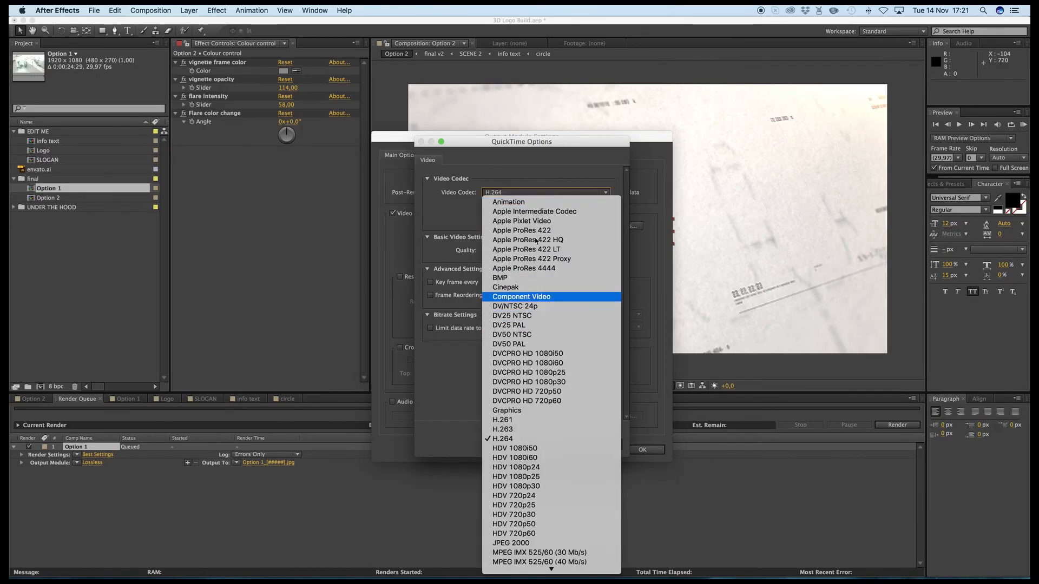
{"action": "left_click", "coordinate": [504, 185]}
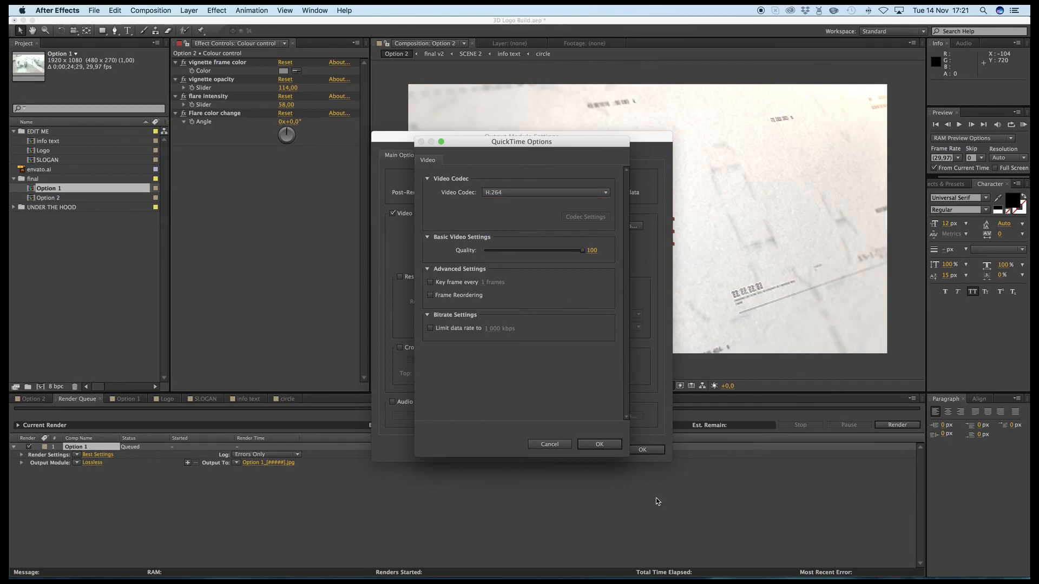
{"action": "left_click", "coordinate": [597, 443]}
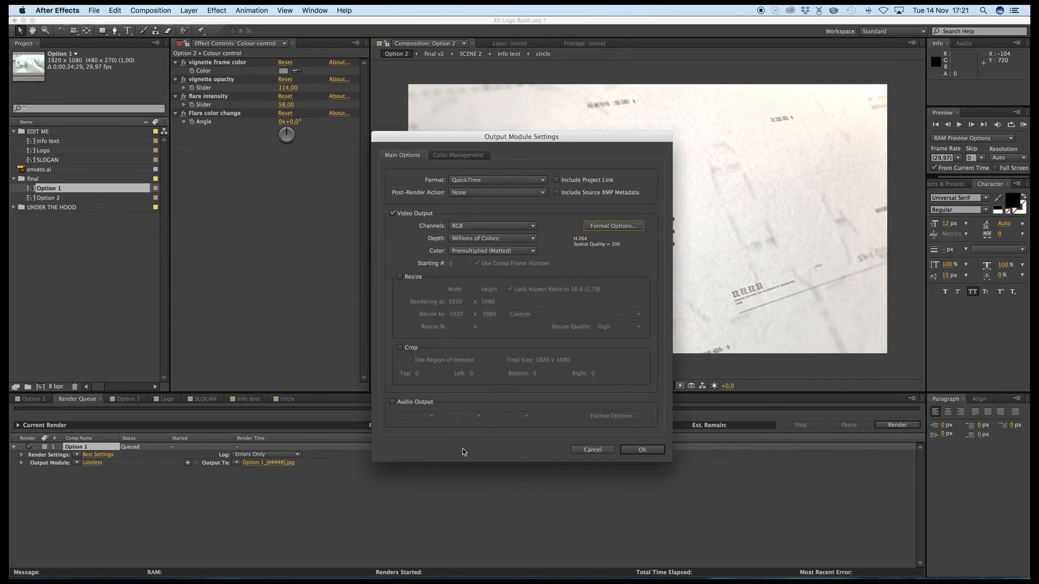
{"action": "left_click", "coordinate": [393, 402]}
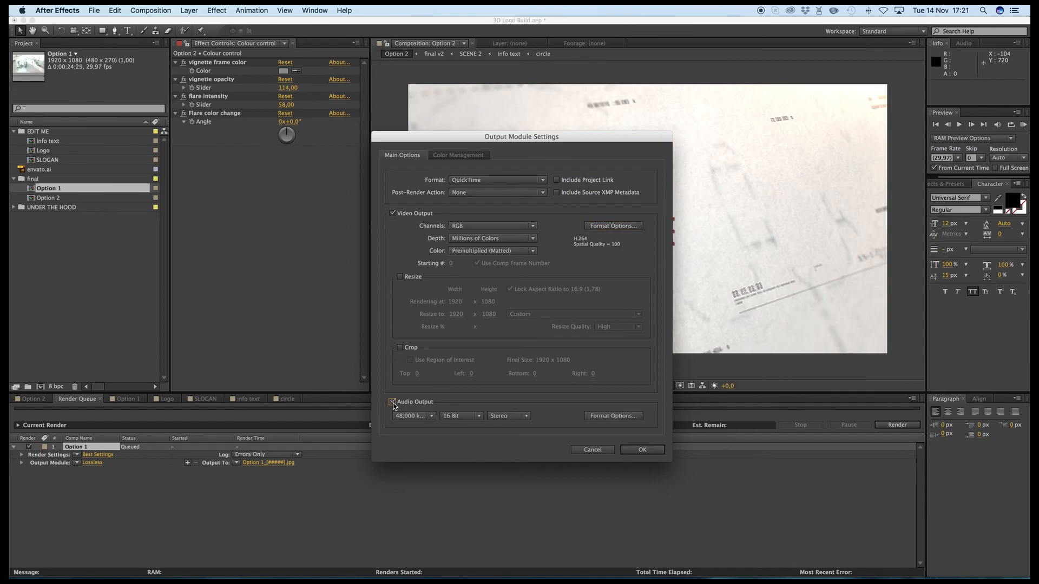
{"action": "left_click", "coordinate": [643, 450]}
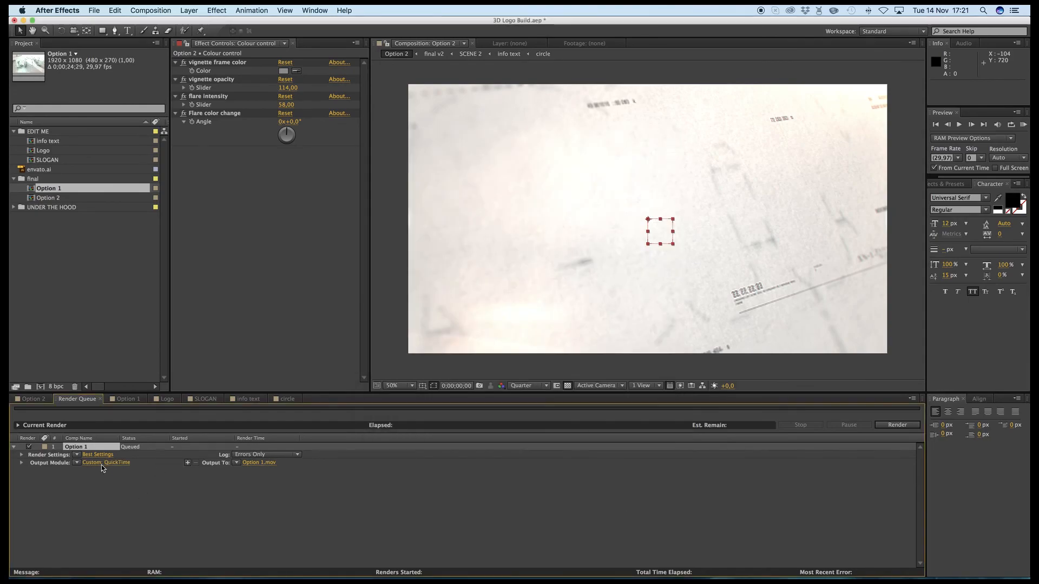
- Open the Option 1 composition from its render queue entry
{"action": "double_click", "coordinate": [85, 447]}
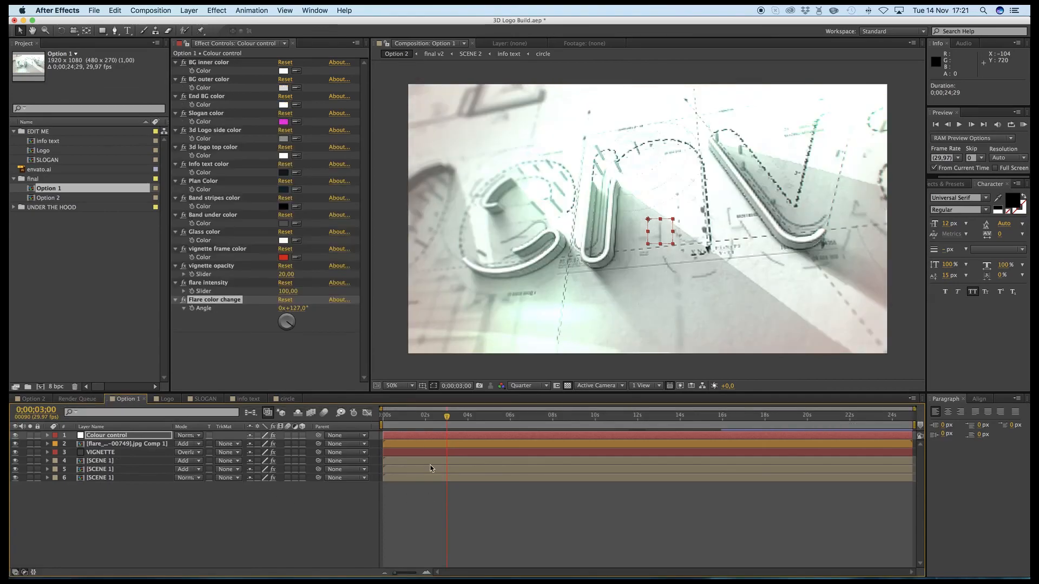